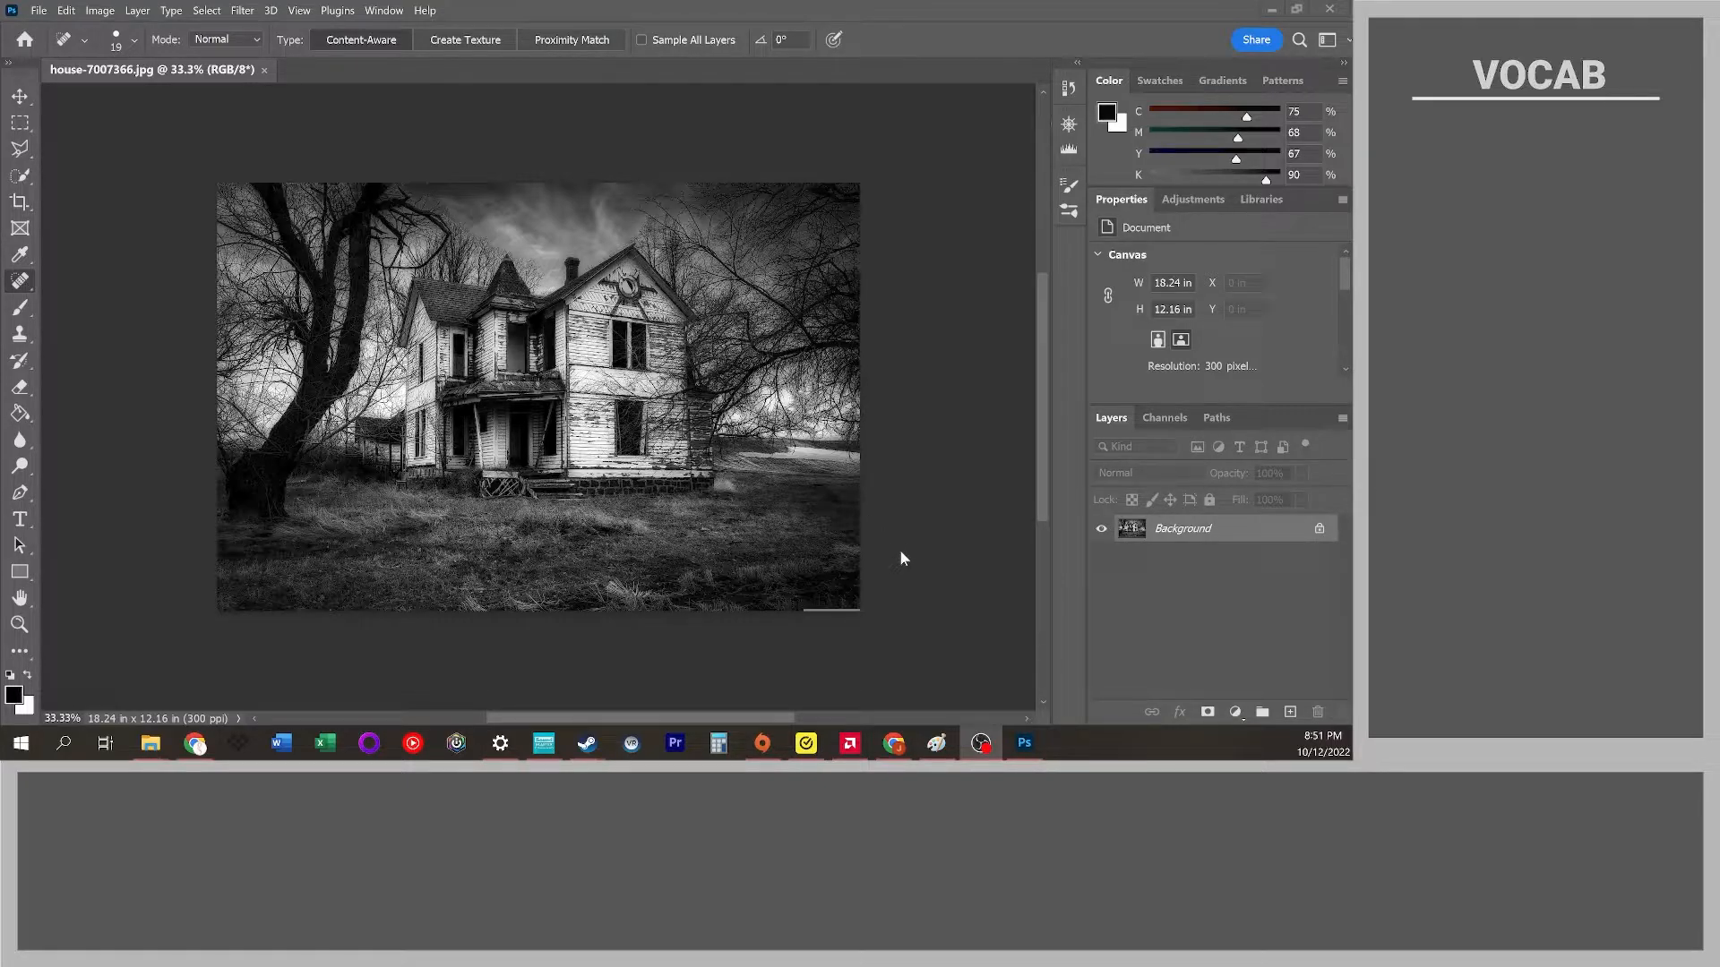
- Convert the Background layer with the house photo to a smart object
left_click(1255, 532)
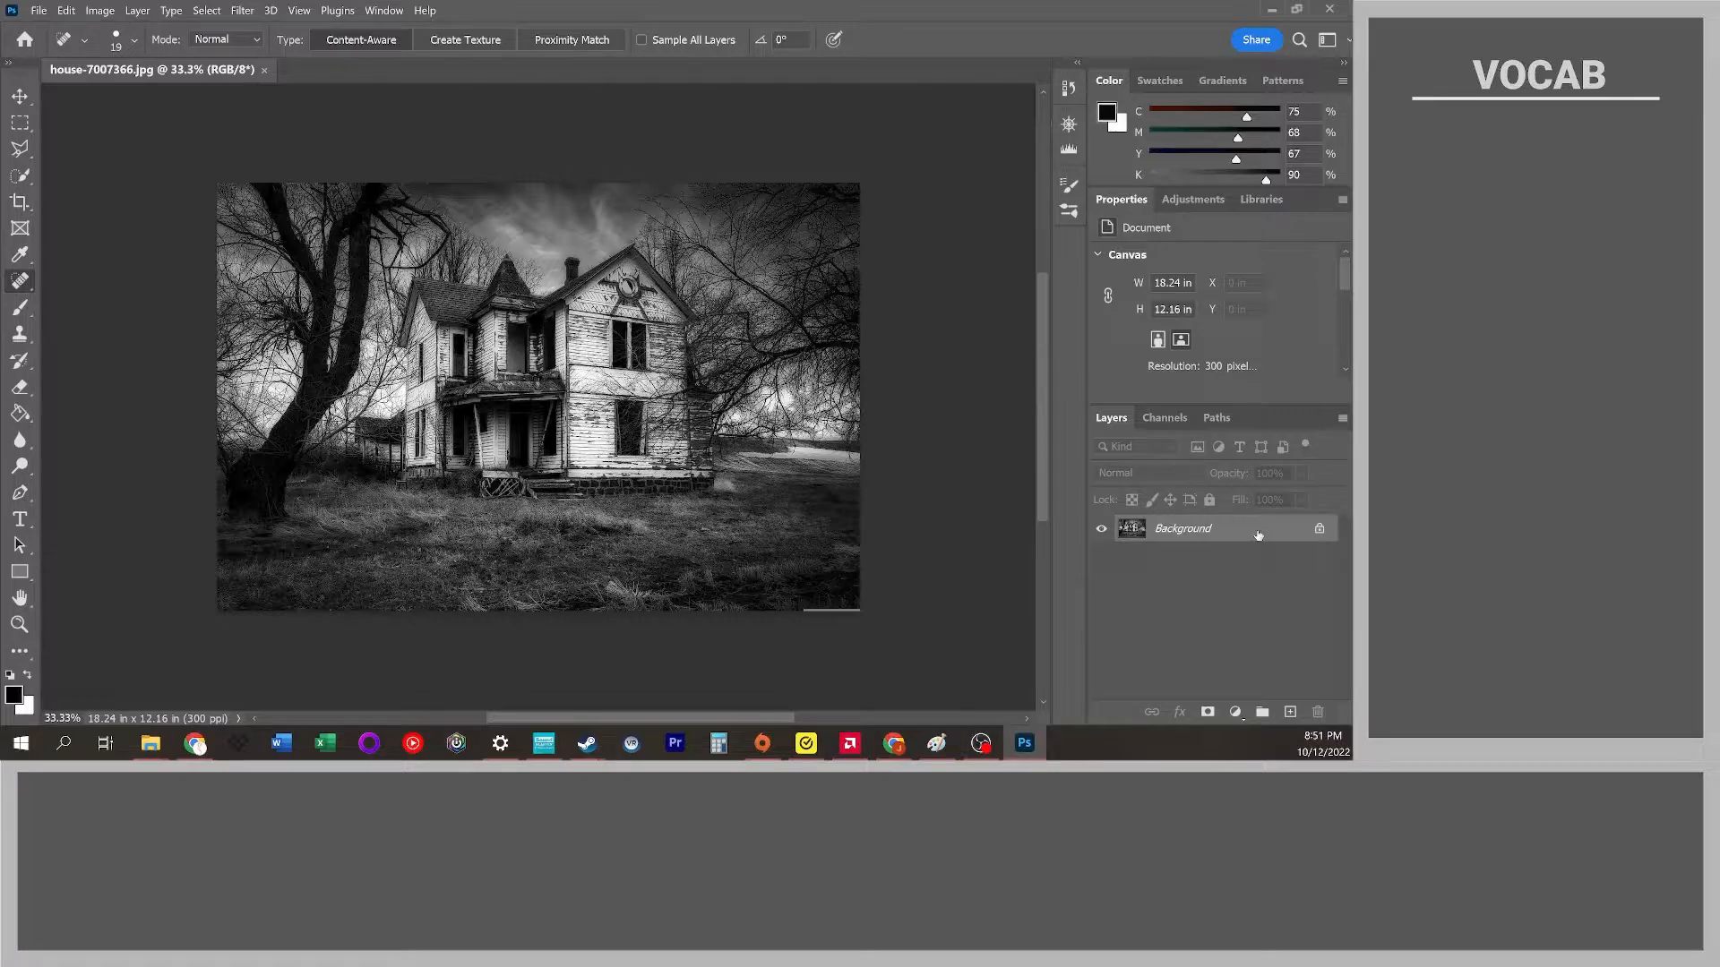
right_click(1257, 535)
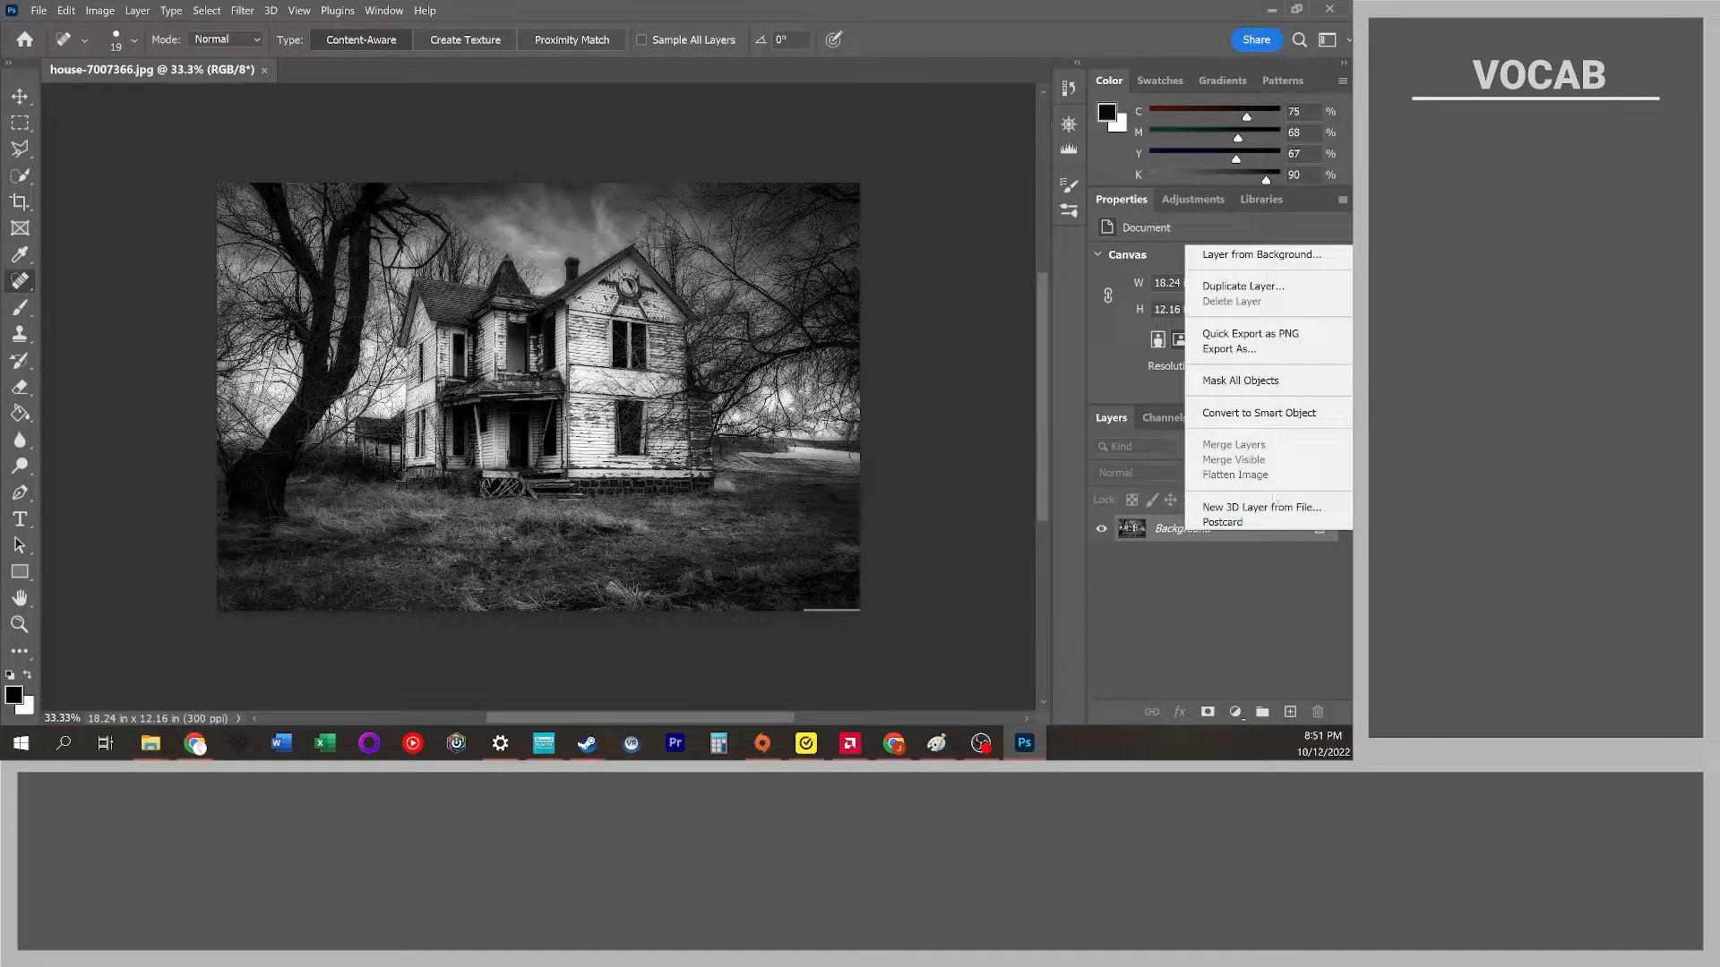
left_click(1258, 413)
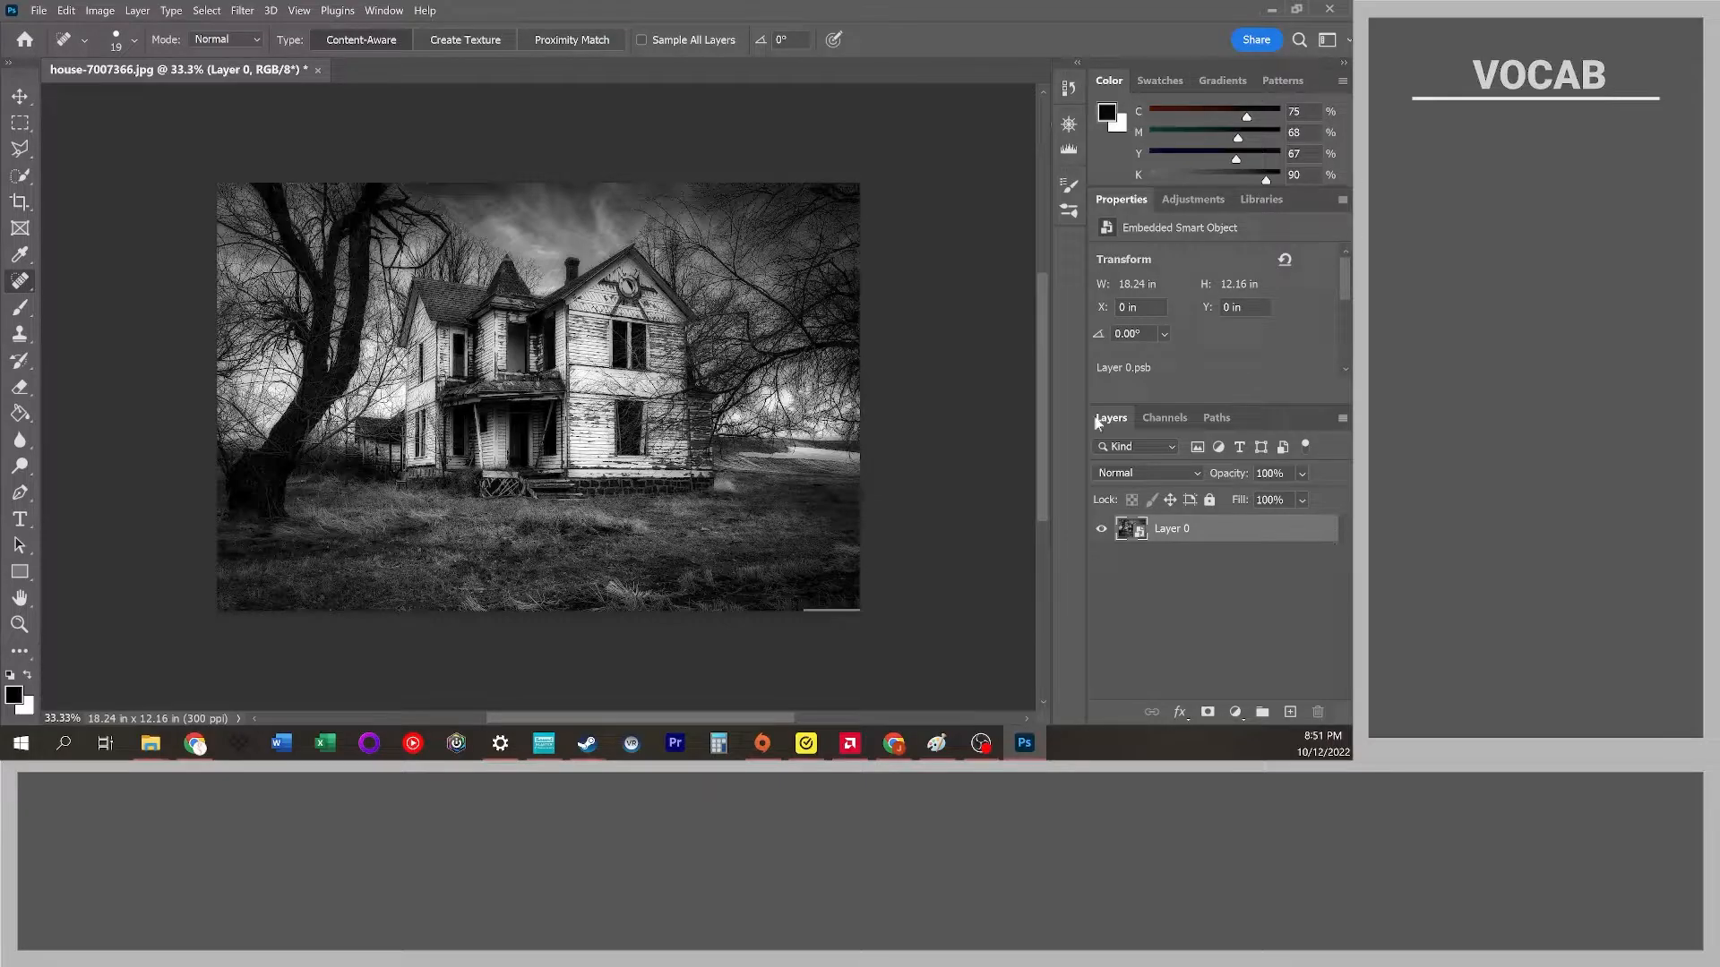
- Open Neural Filters on the house layer and enable the Colorize filter
left_click(247, 11)
left_click(274, 73)
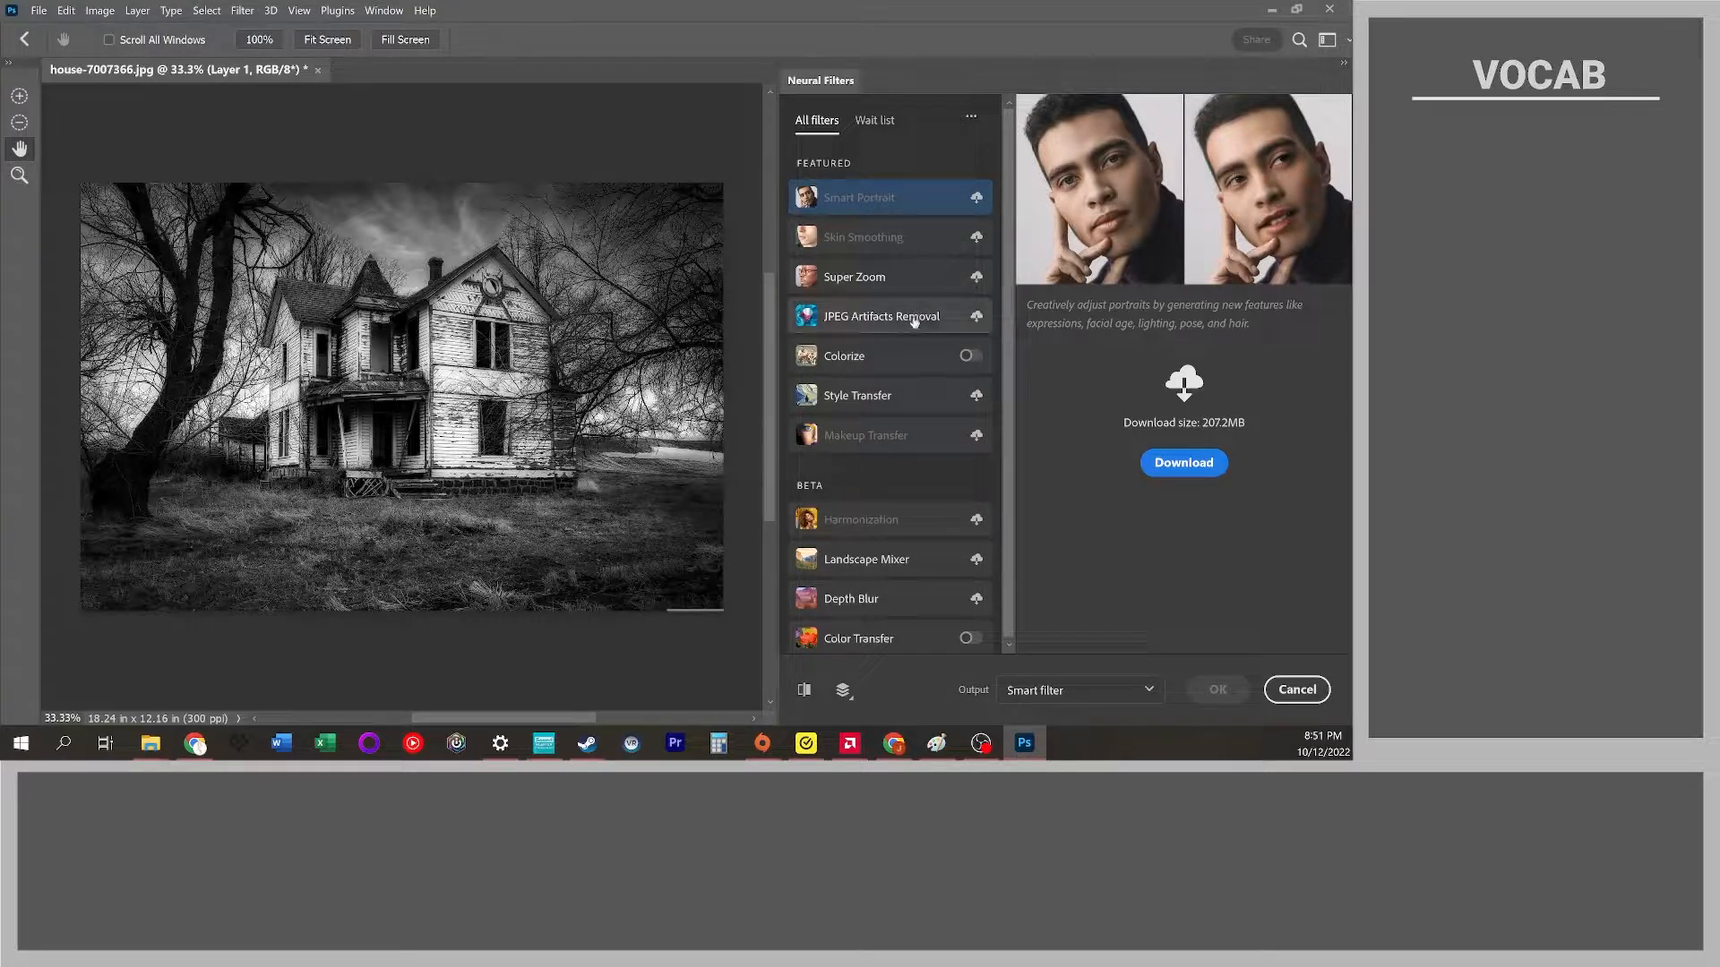
left_click(916, 356)
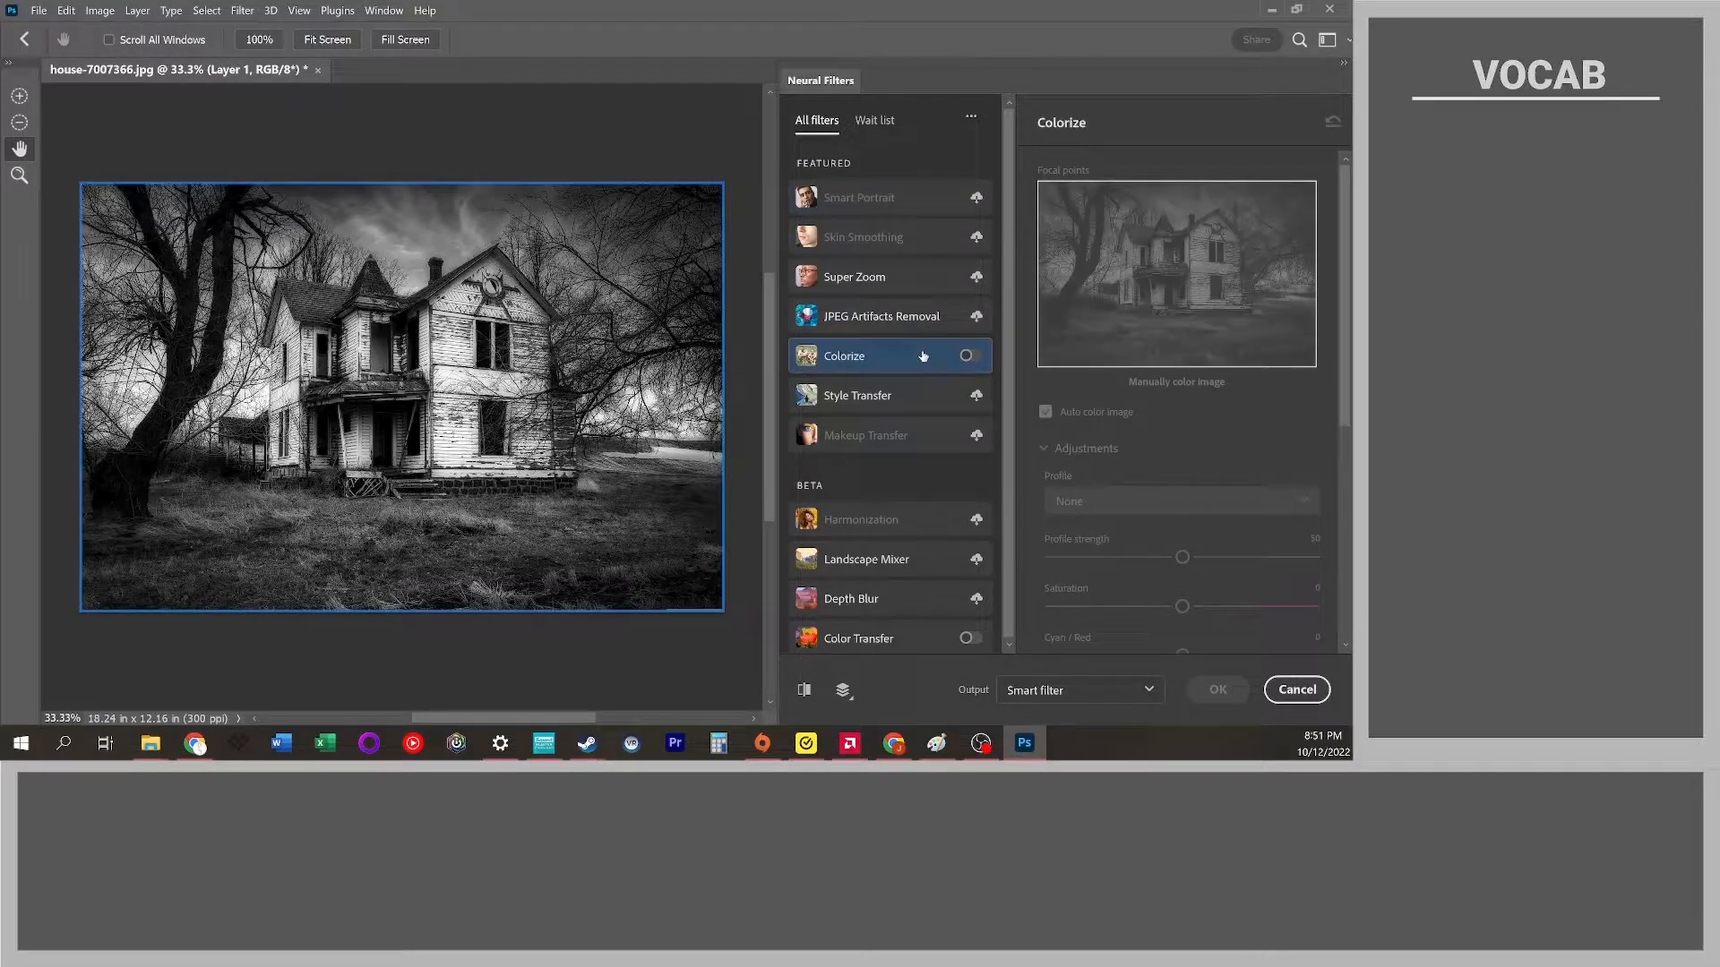
left_click(969, 357)
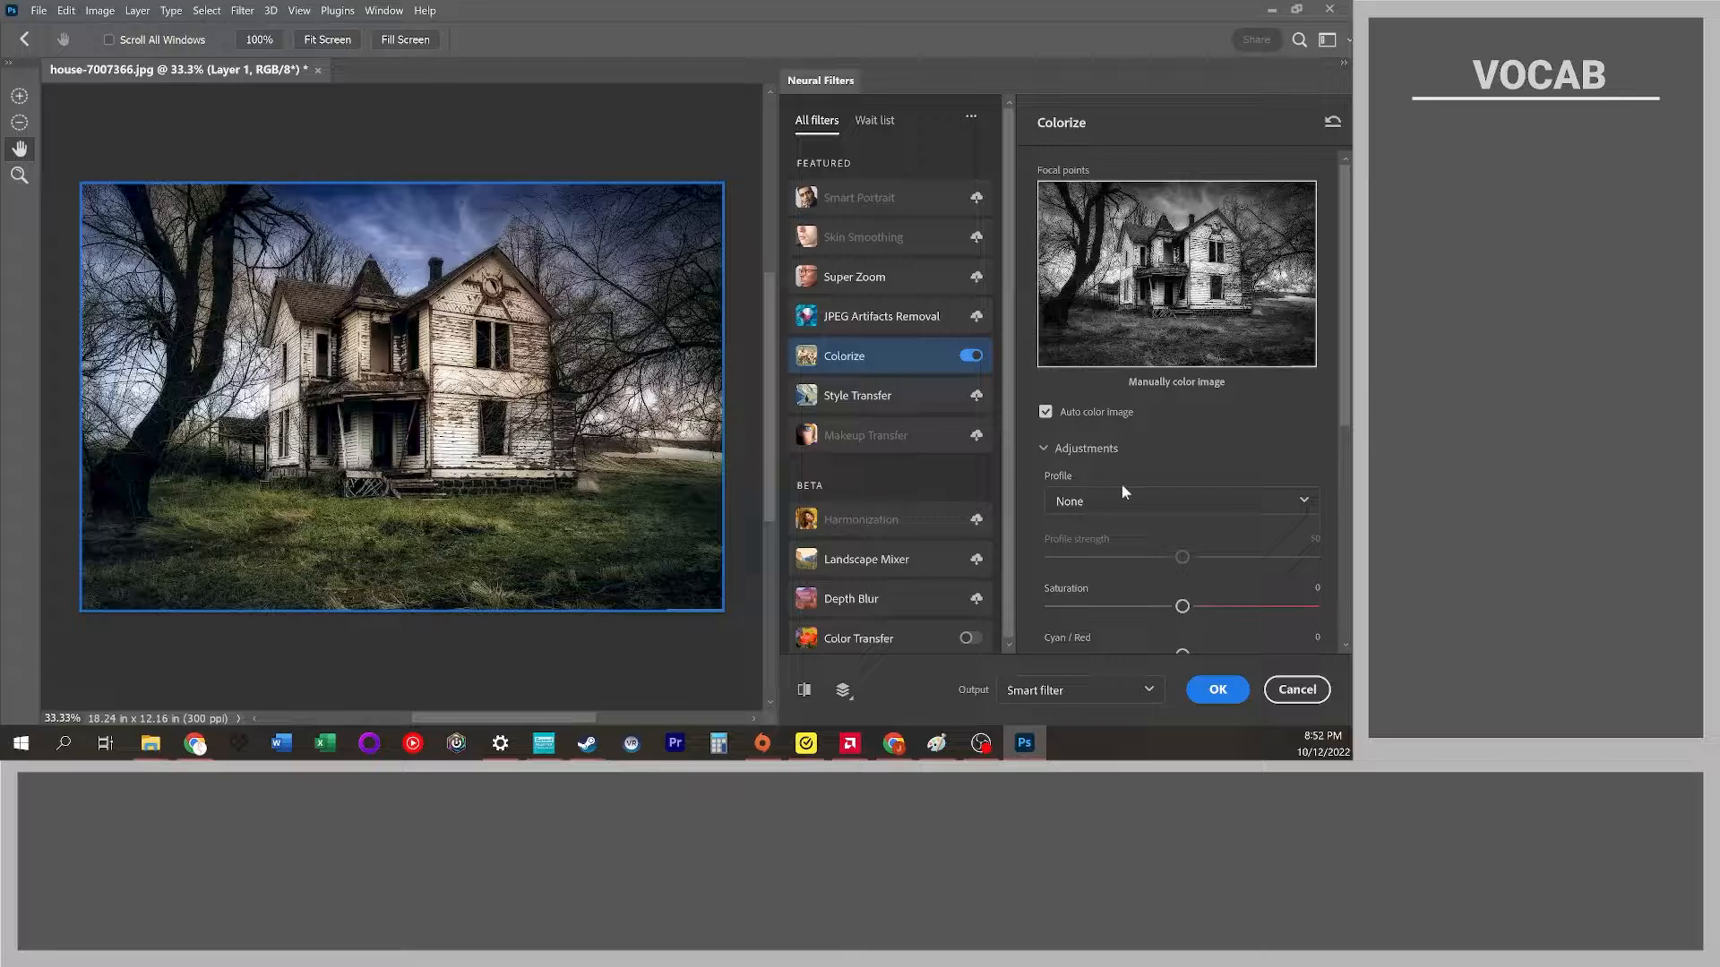
- Turn off Auto color image and place a focal point on the lawn in front of the house, coloured green #53663e
left_click(1046, 412)
left_click(1176, 339)
left_click(1107, 351)
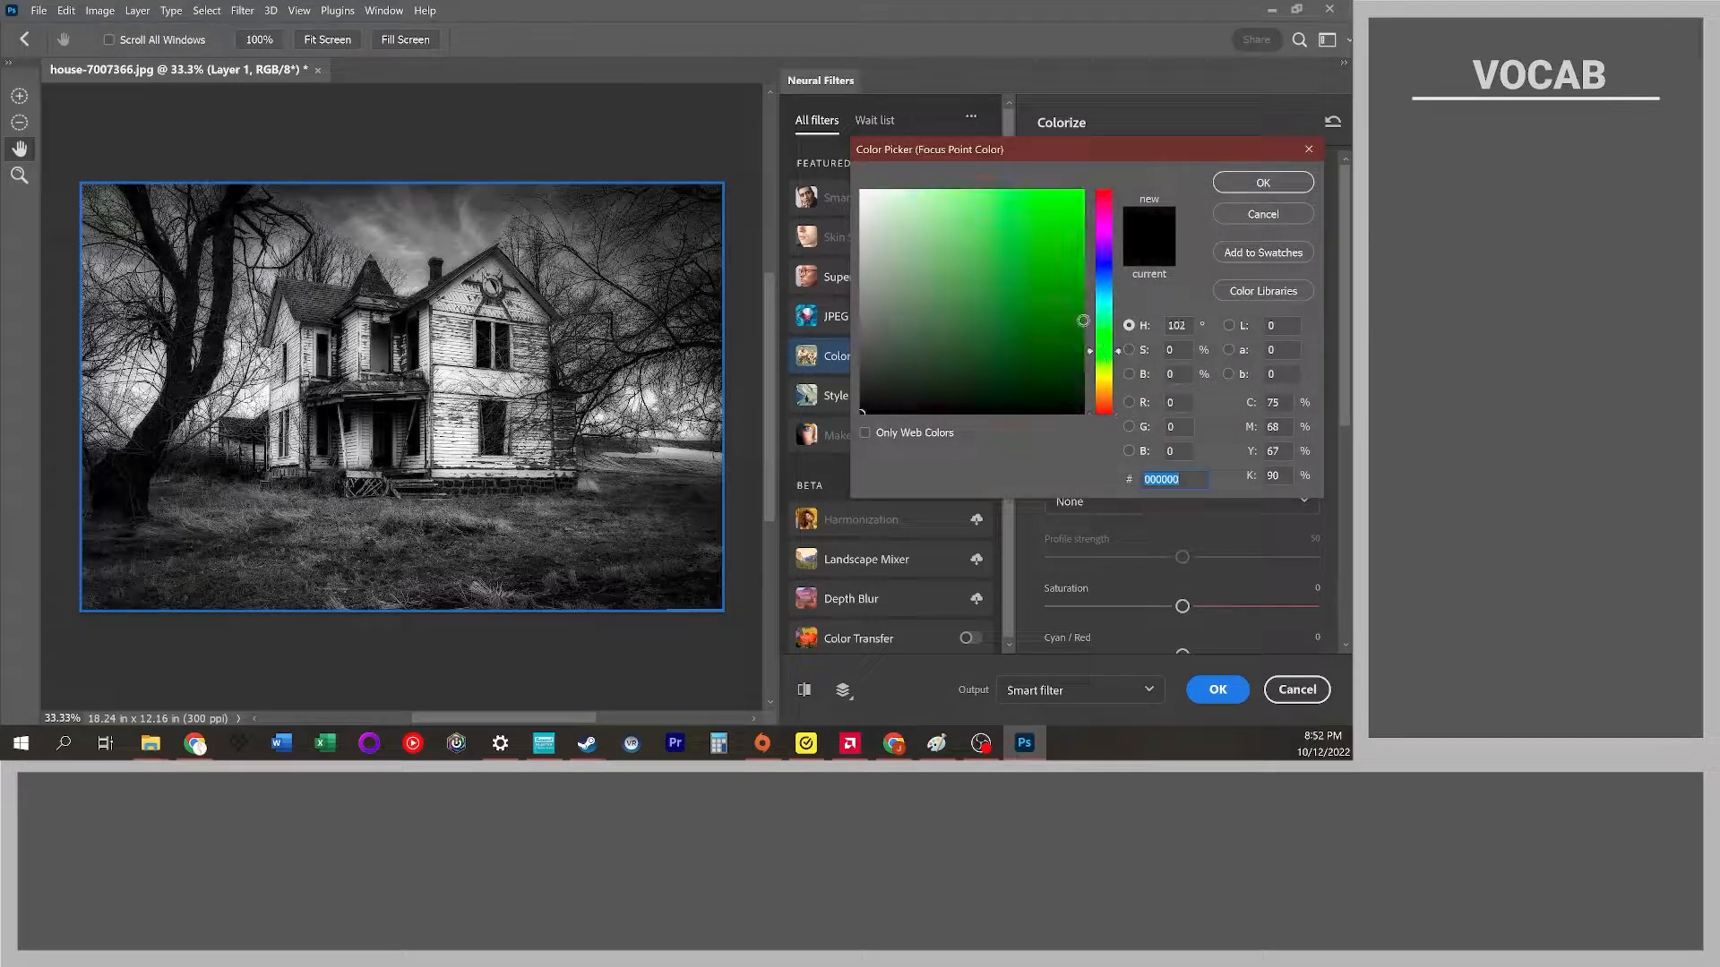
left_click(1071, 296)
mouse_move(1072, 297)
left_mouse_down()
mouse_move(1049, 321)
mouse_move(980, 317)
left_mouse_up()
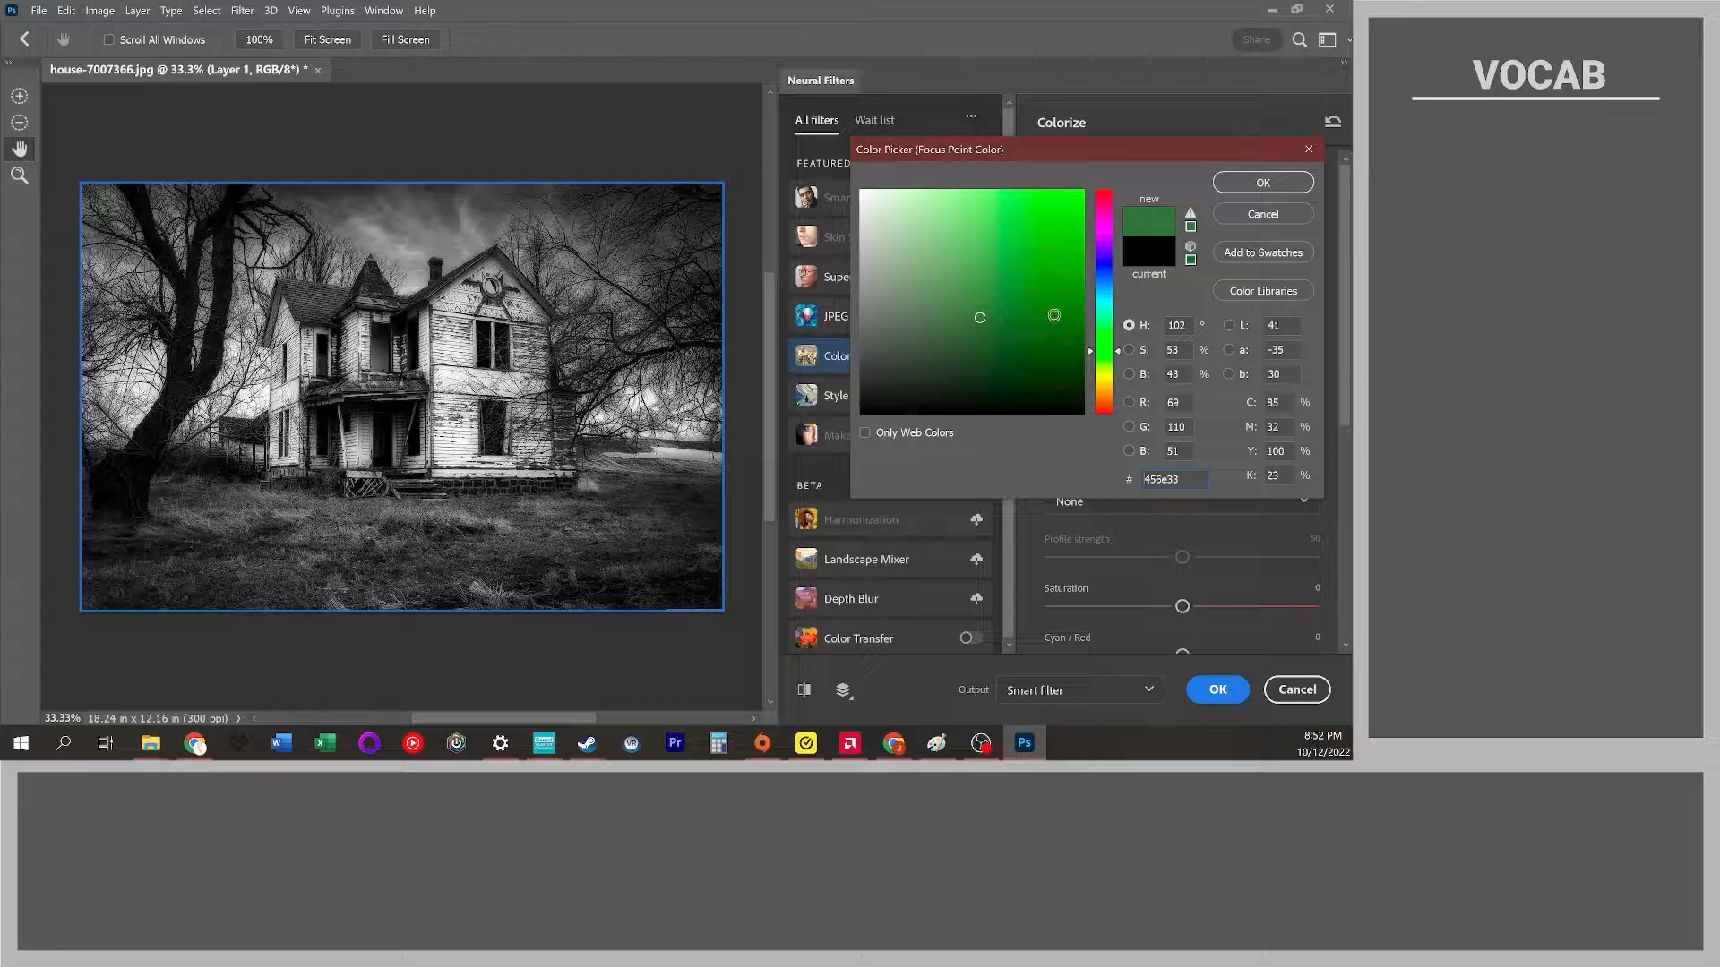
left_click(943, 289)
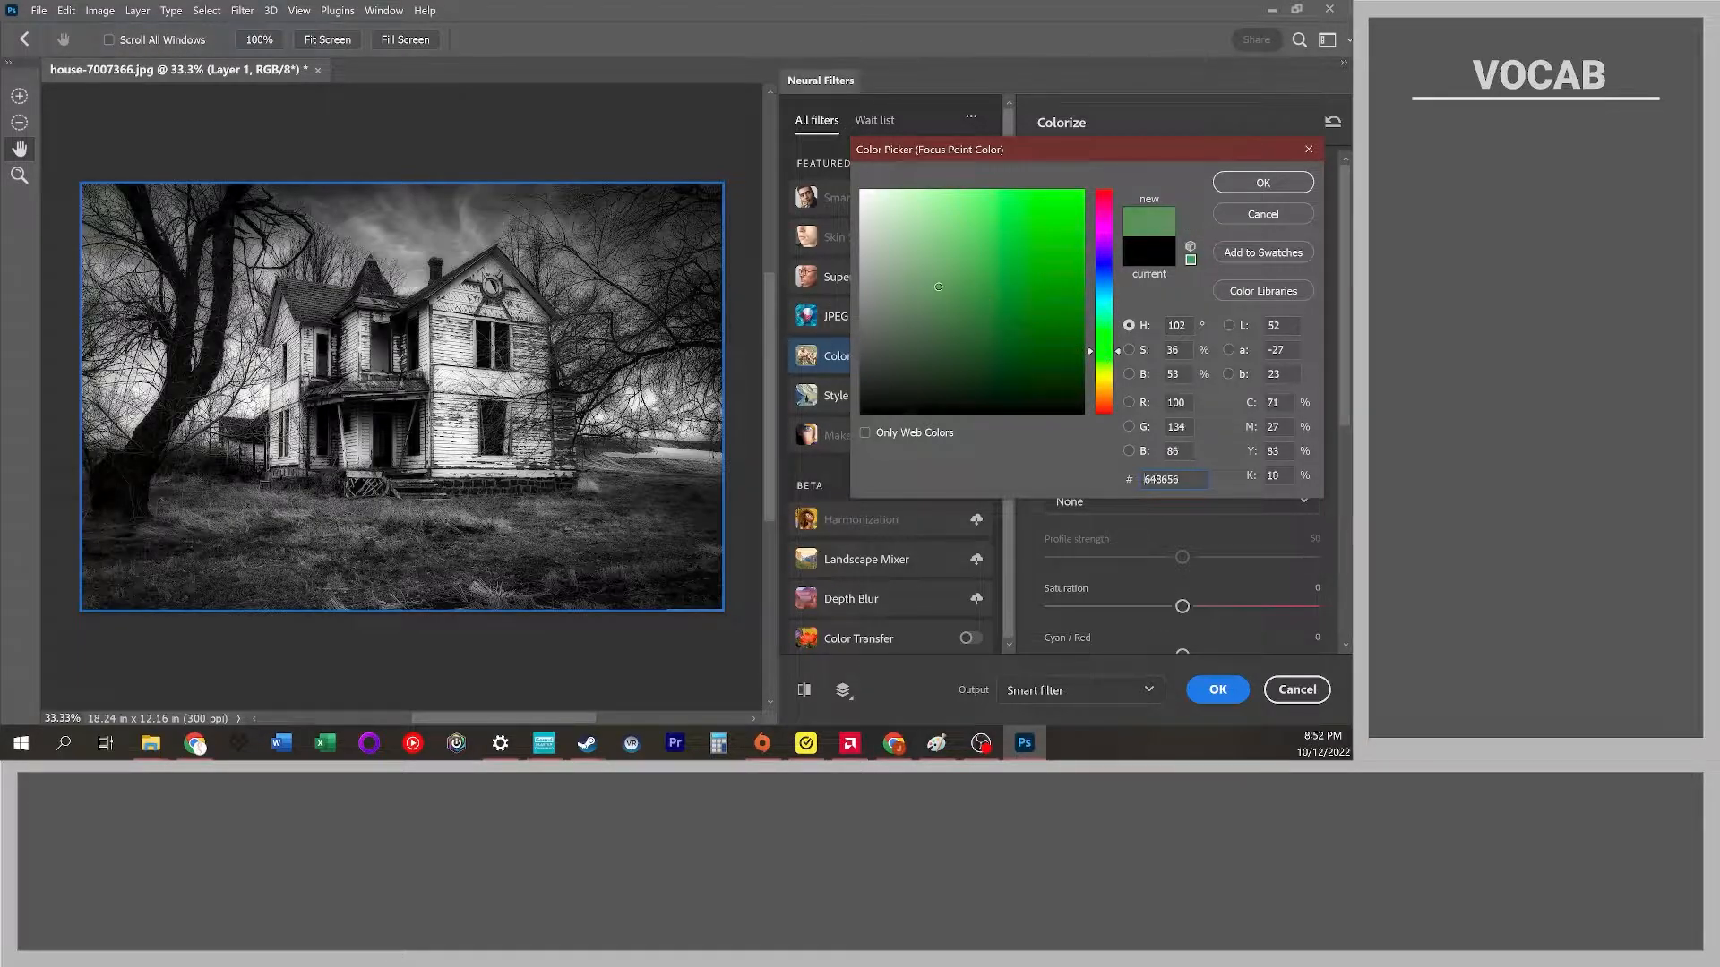
mouse_move(944, 289)
left_mouse_down()
mouse_move(960, 296)
mouse_move(949, 325)
left_mouse_up()
left_click_drag(1111, 355, 1109, 365)
left_click(1236, 182)
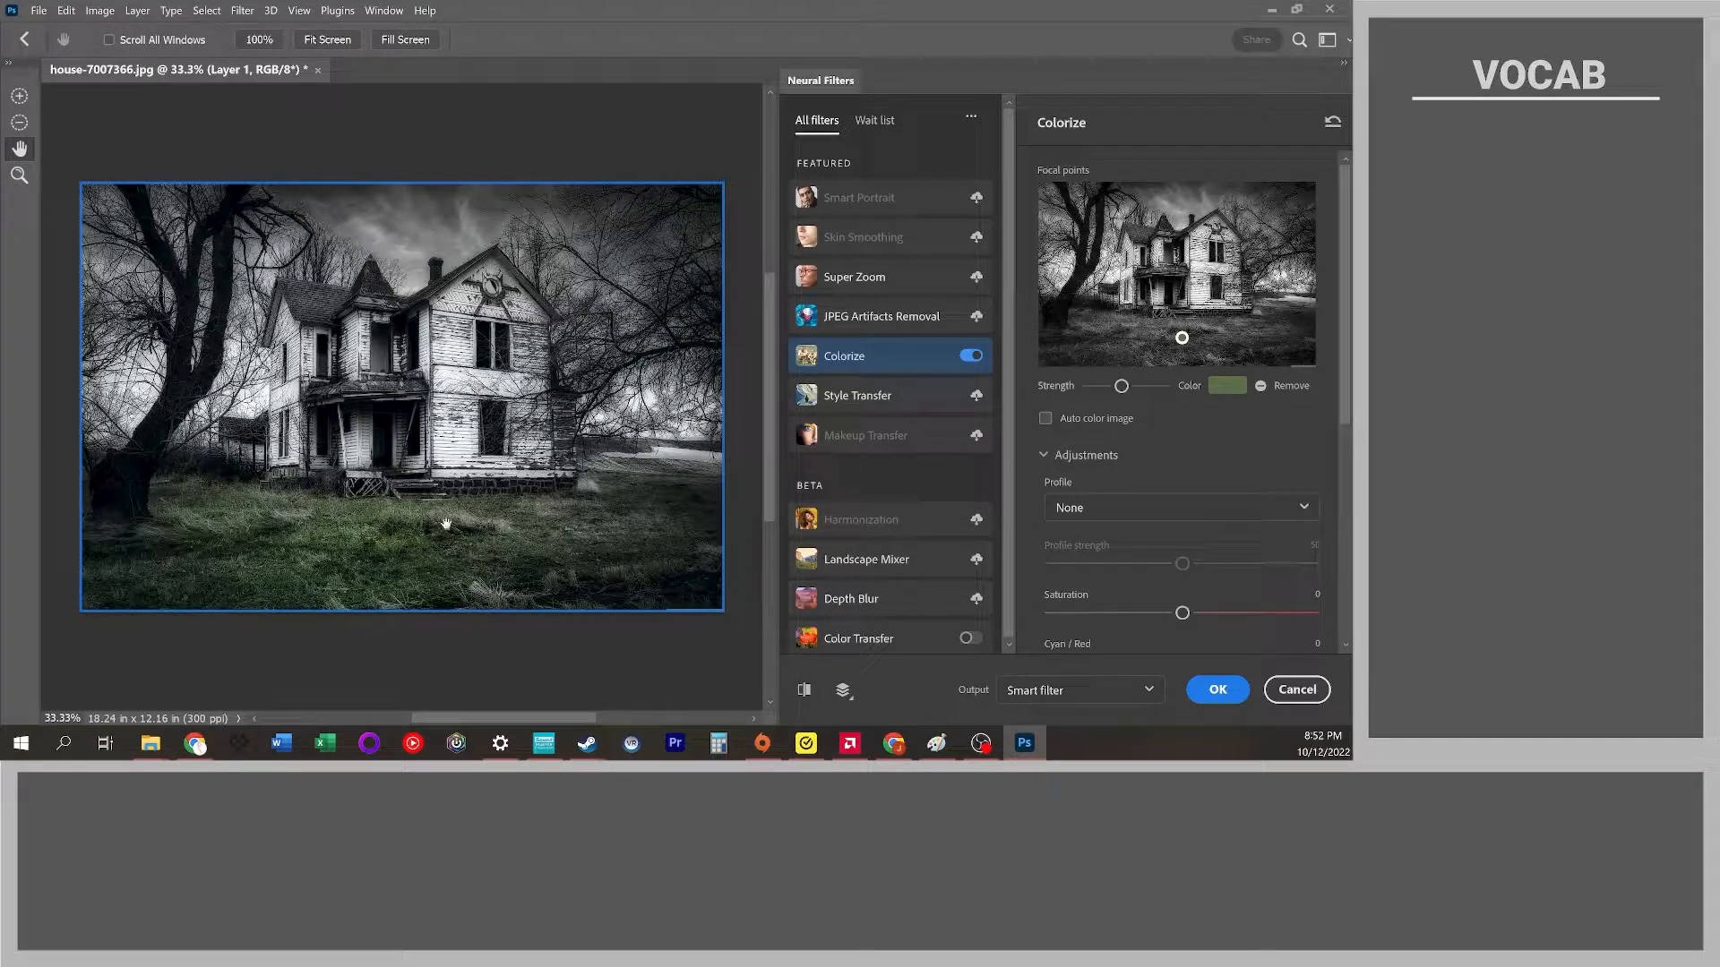
- Increase the focal point's strength to about three quarters and add matching green points on the grass near the tree and at the far right of the lawn
left_click_drag(1121, 386, 1147, 386)
left_click(1093, 334)
left_click(1291, 328)
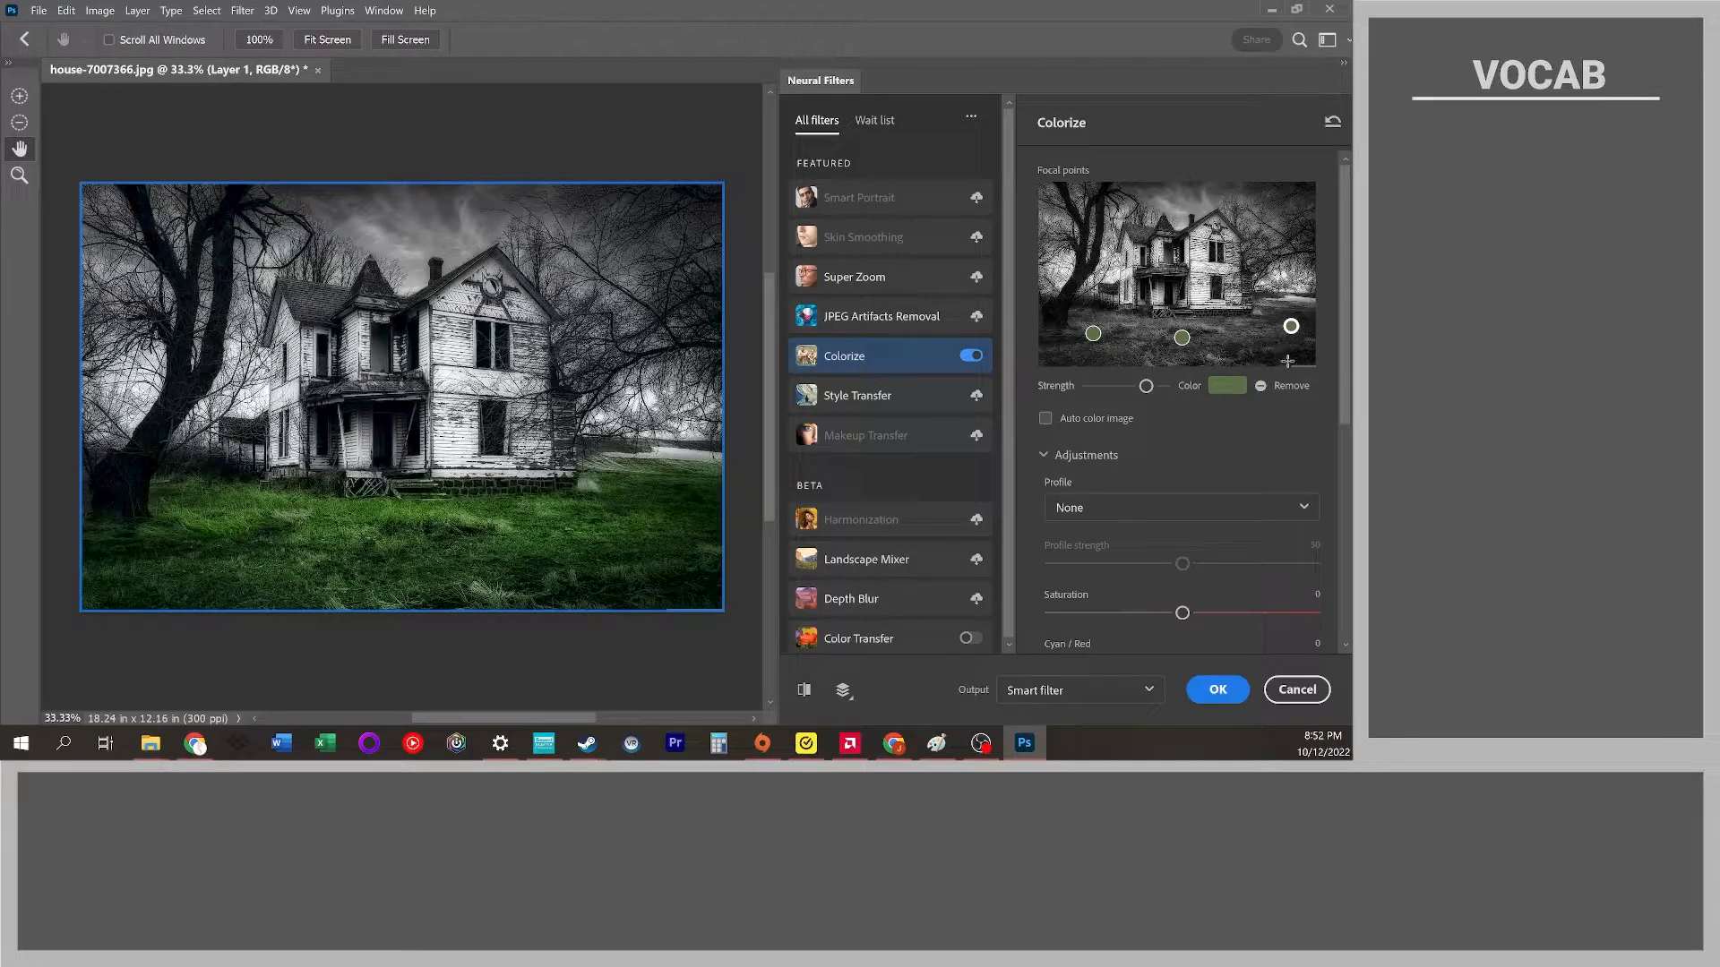
- Try further green focal points on the grass at the image's right side, dropping the ones near the road
left_click(1274, 310)
left_click(1304, 302)
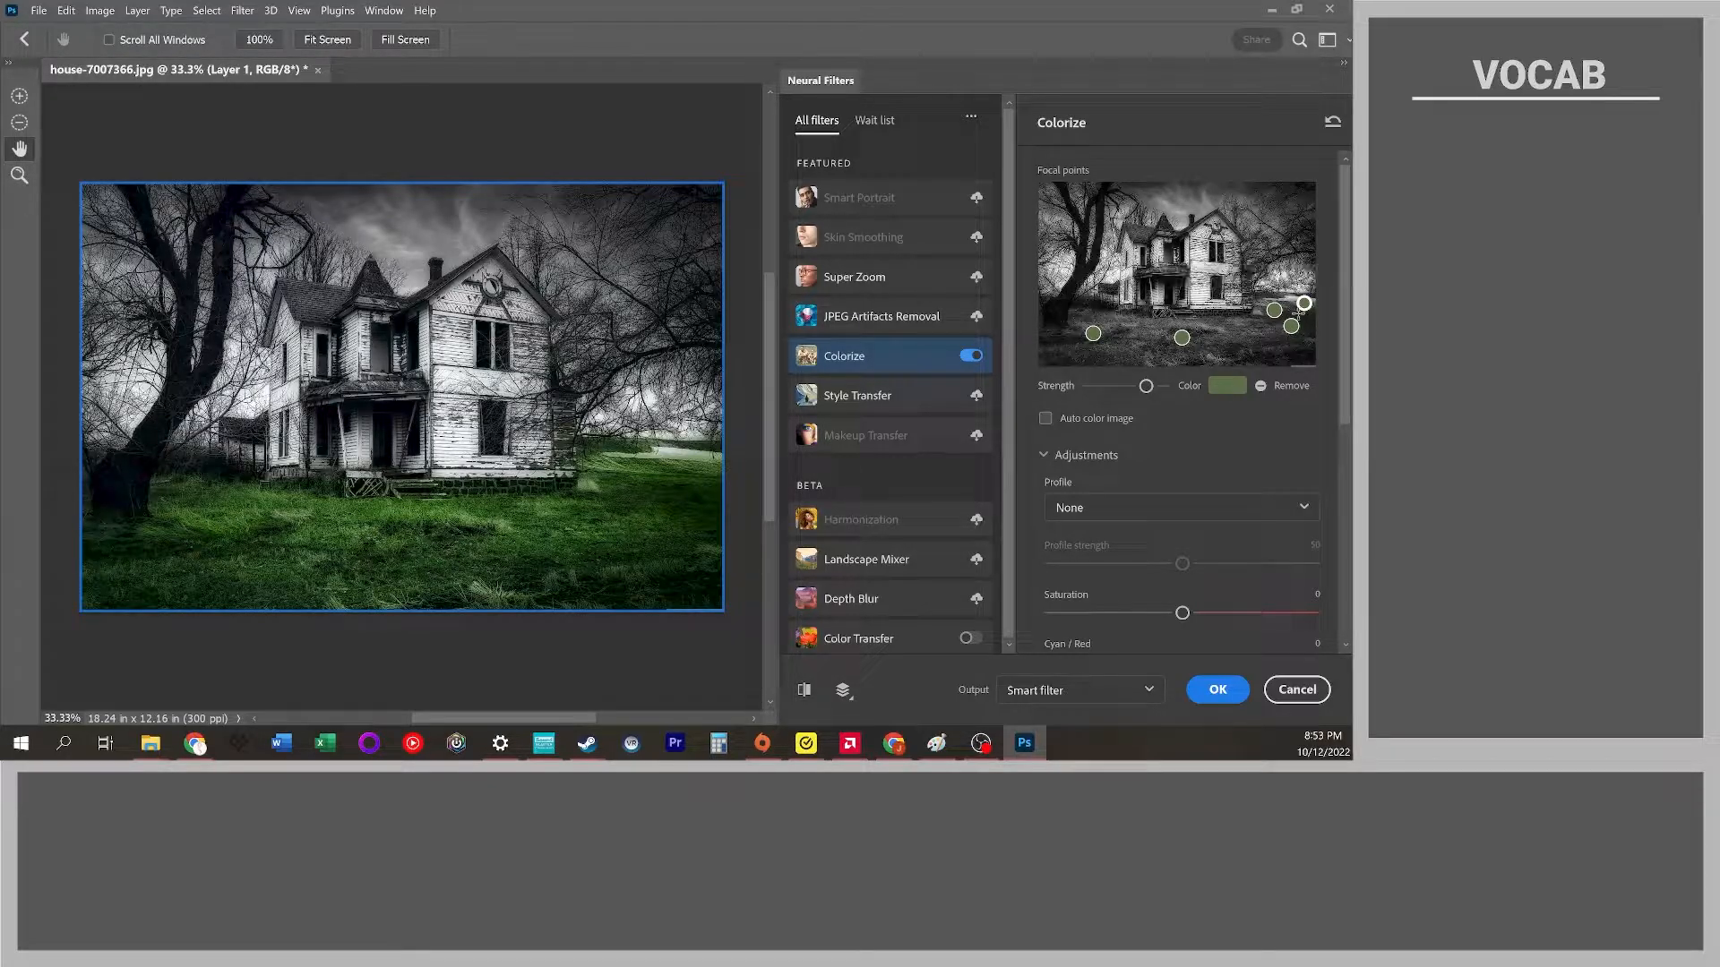
left_click(1303, 307)
left_click_drag(1303, 306, 1305, 312)
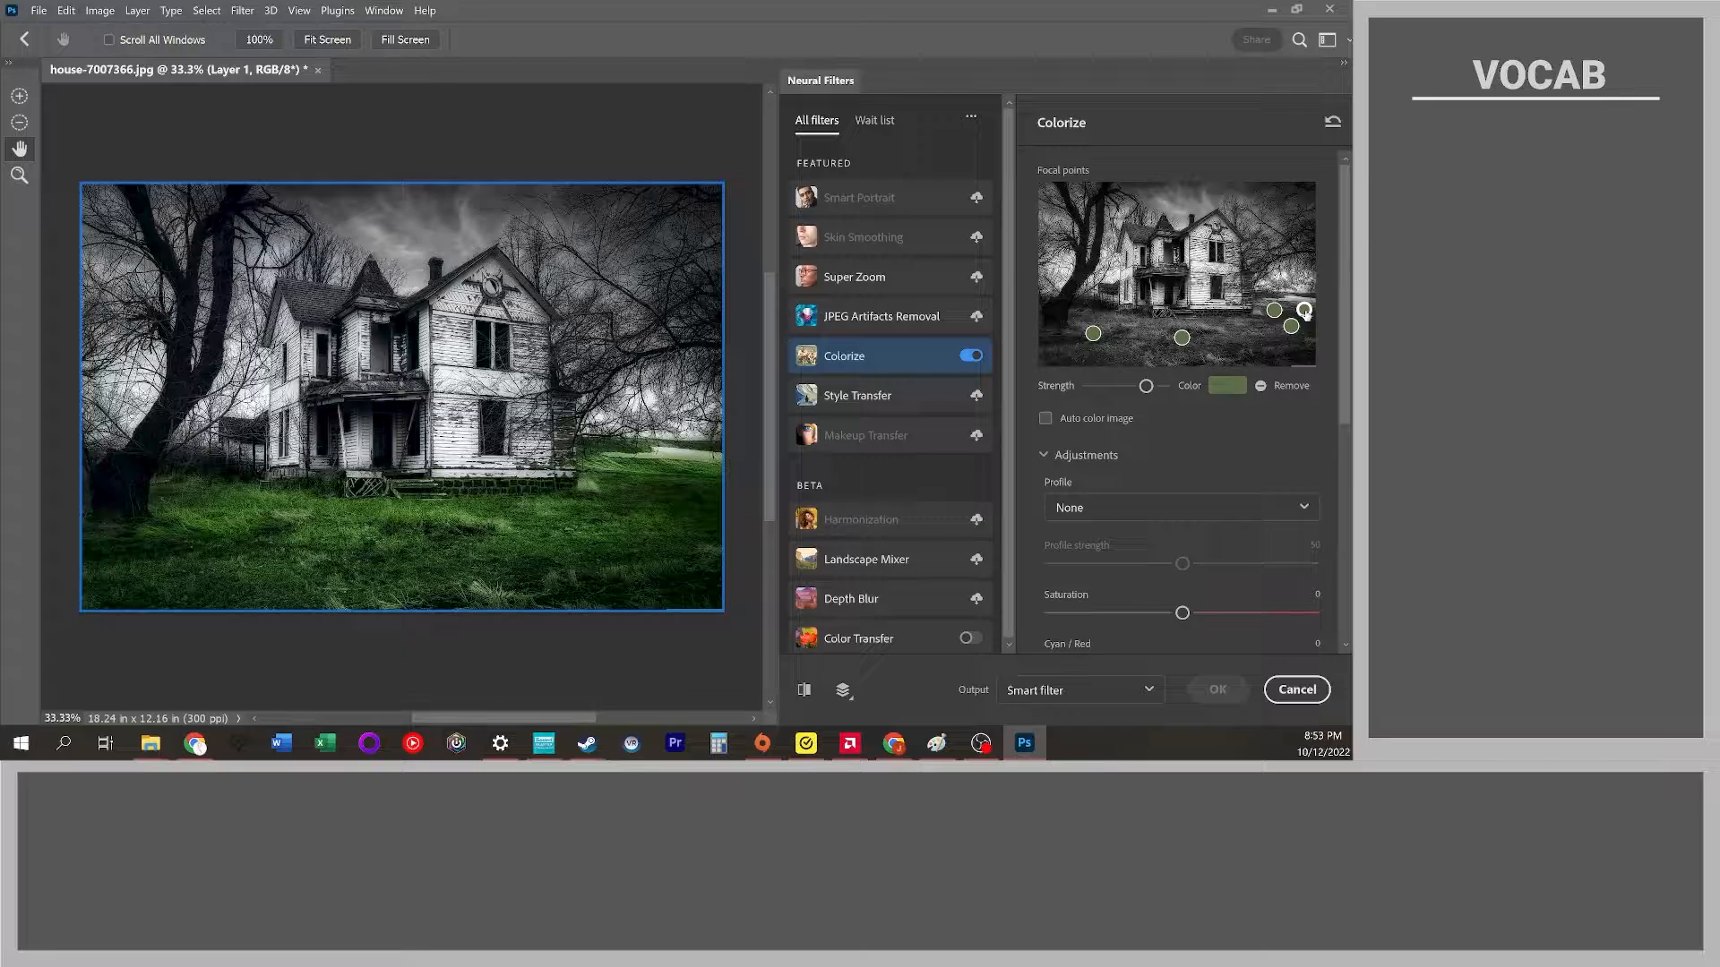
left_click(1305, 311)
left_click(1264, 350)
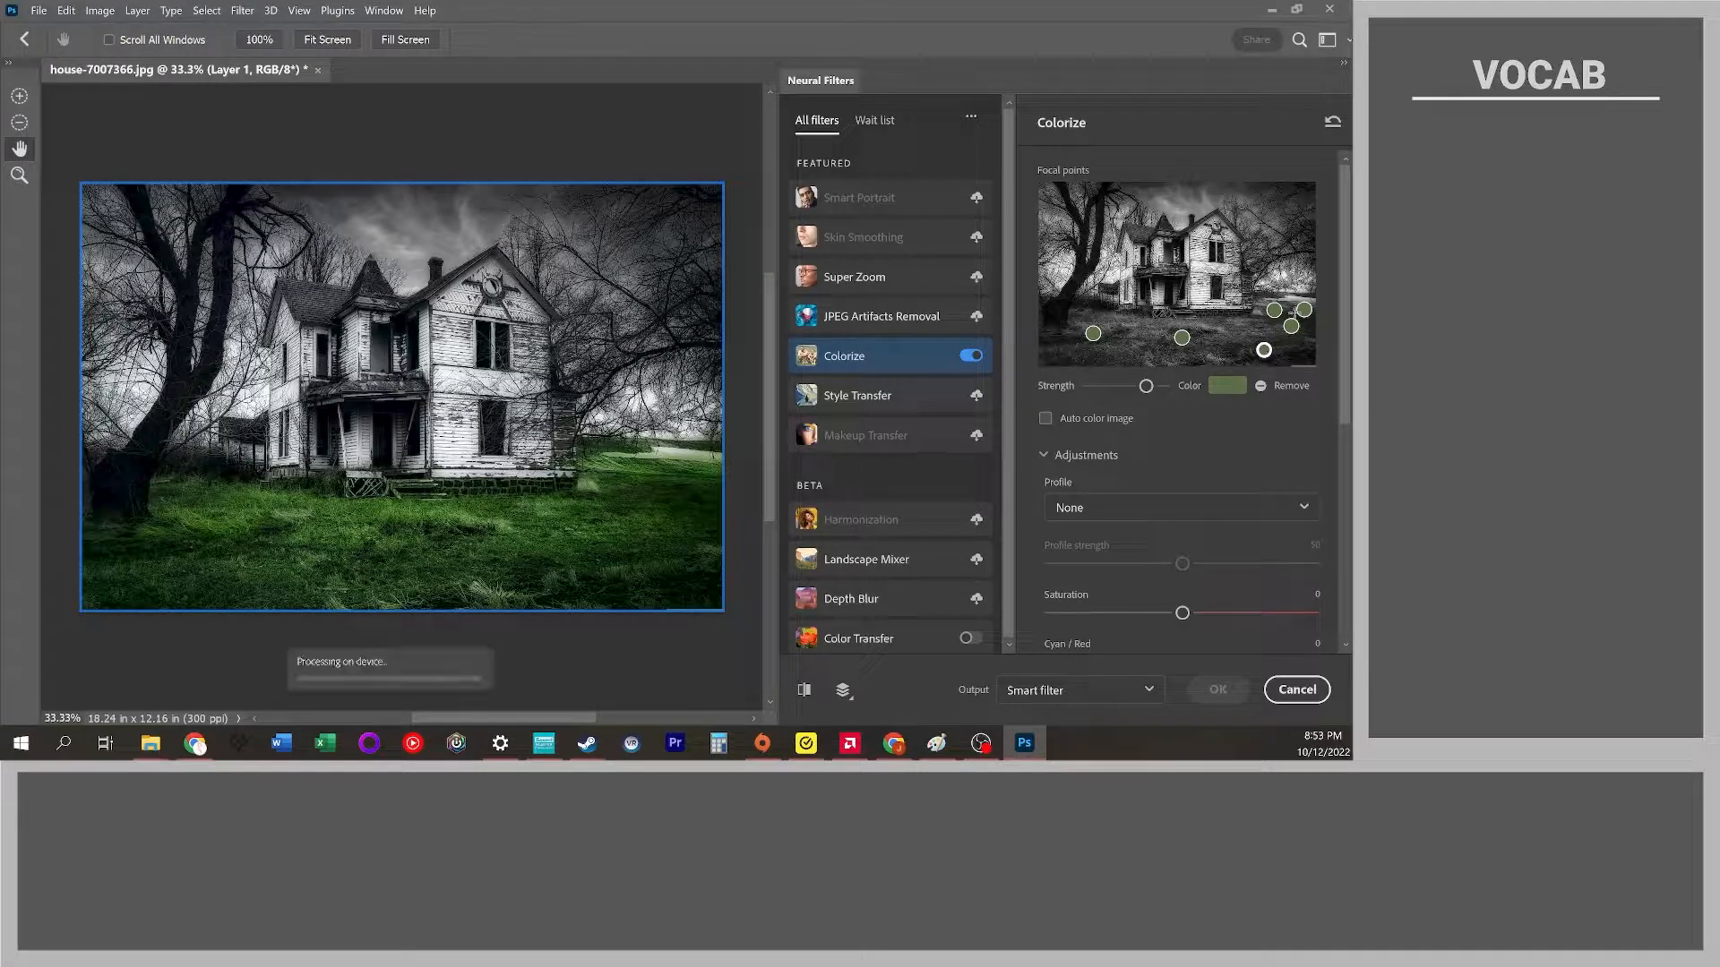
left_click(1242, 339)
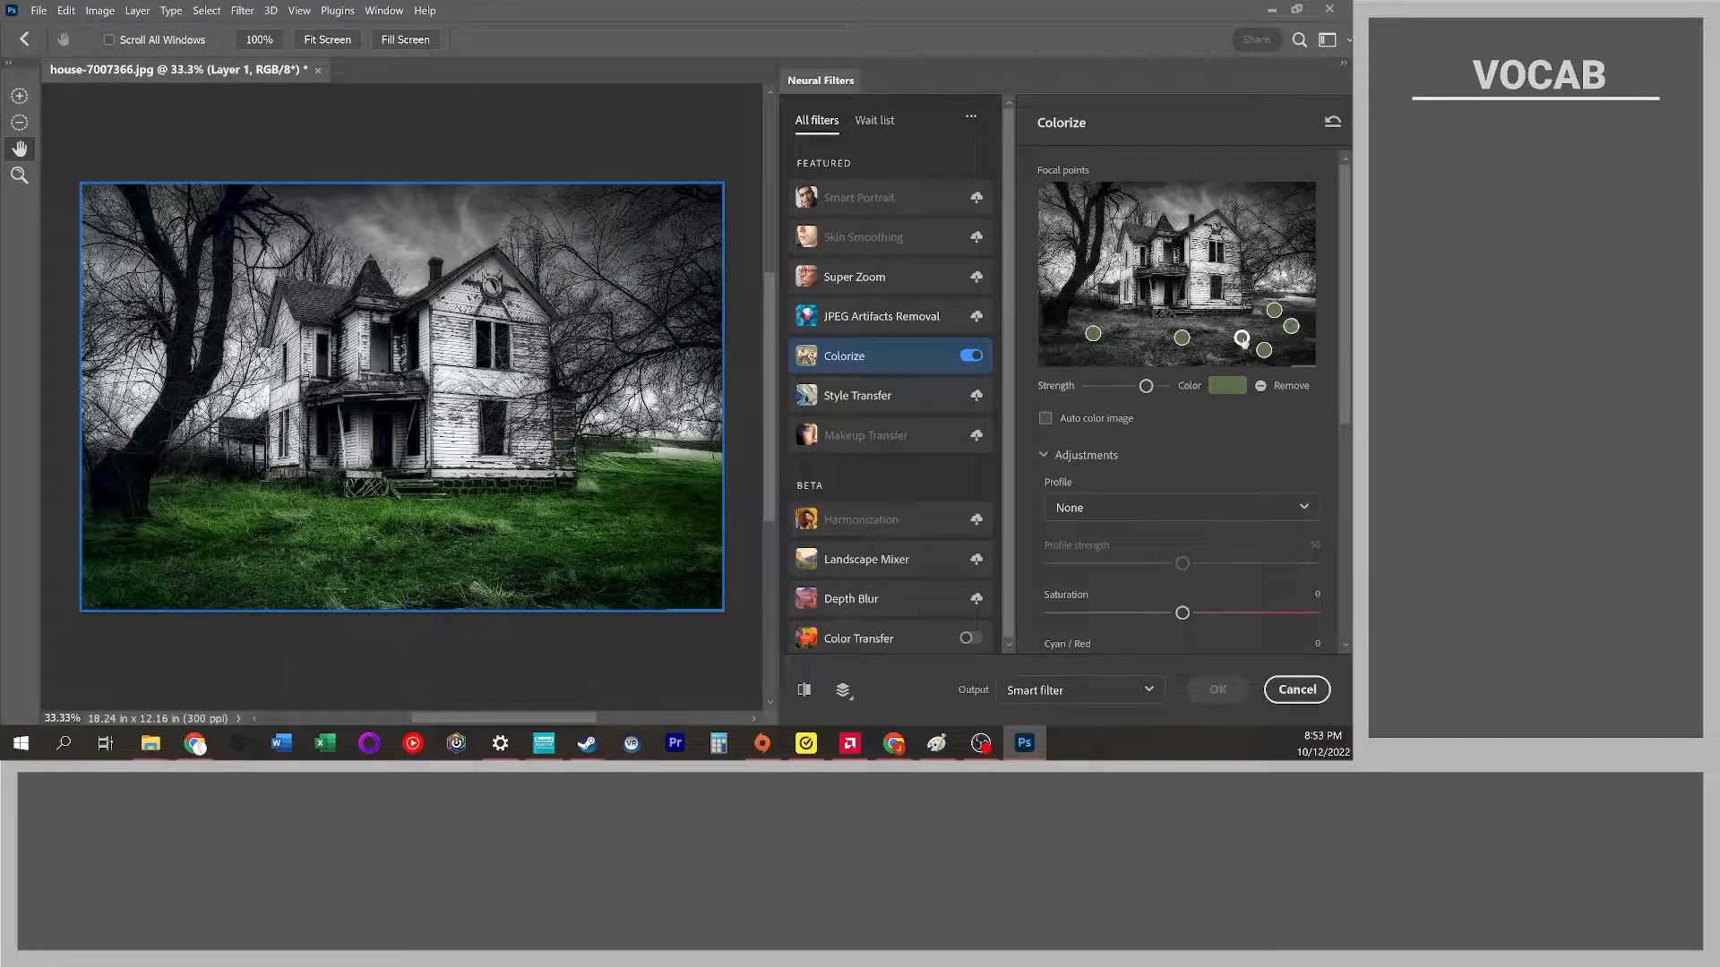
left_click(1274, 311)
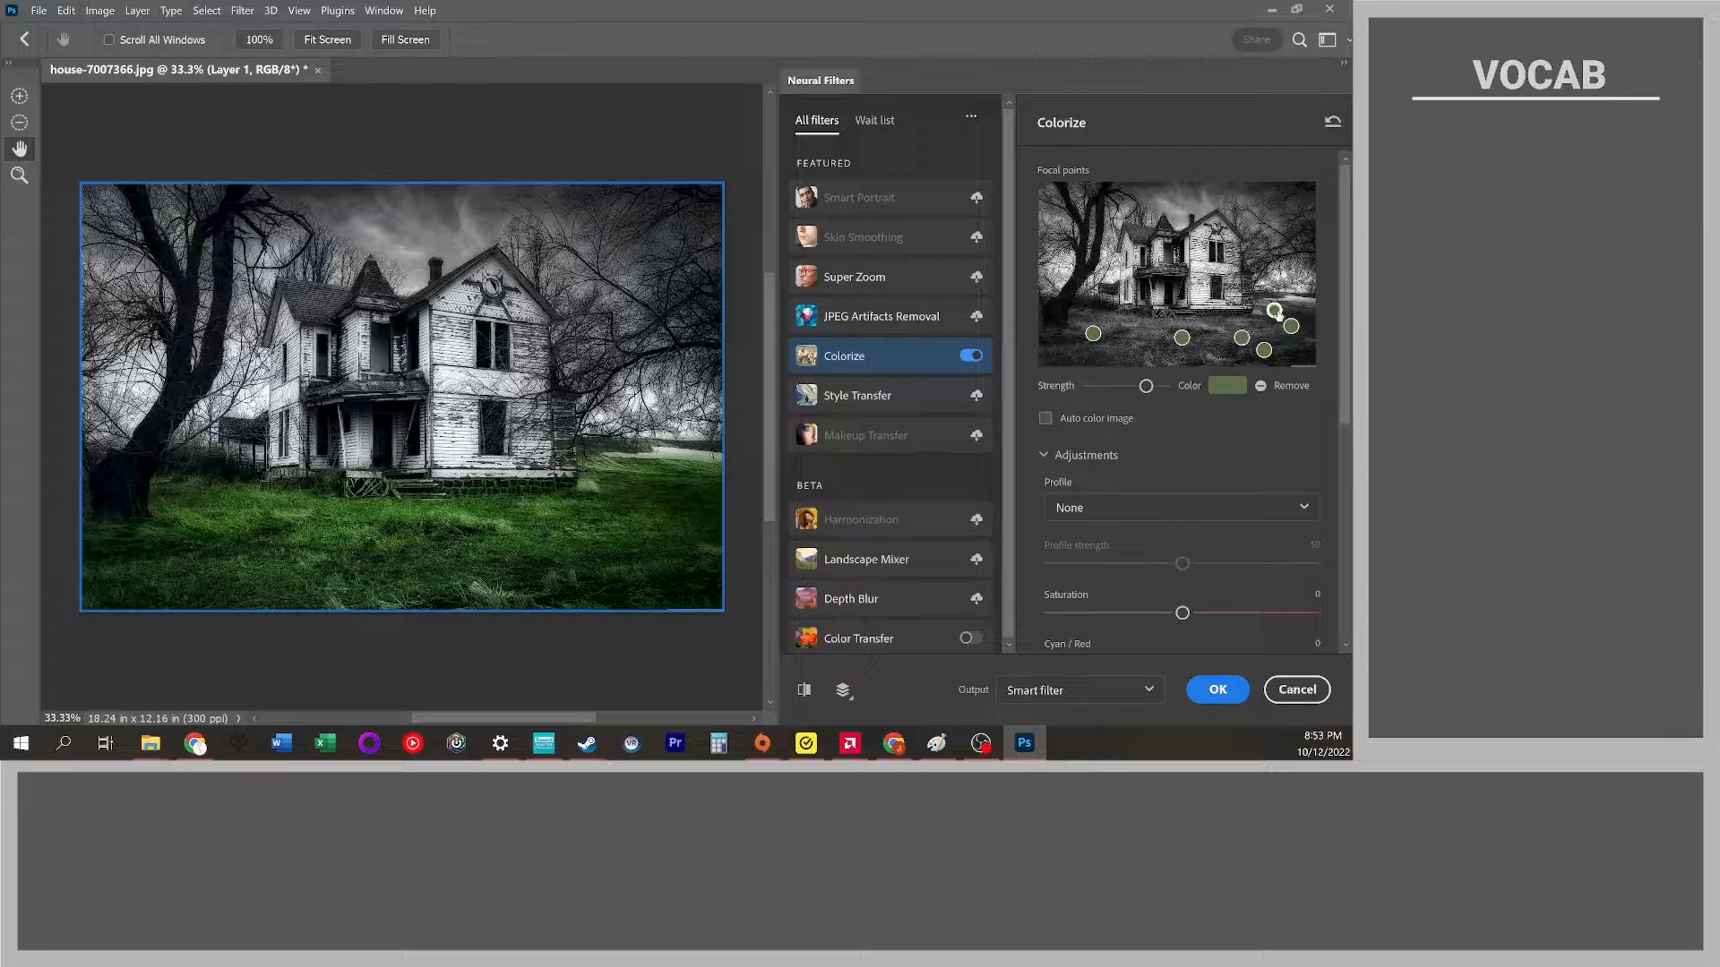
- Add a green focal point in the image's lower-left corner, shift the nearby one up towards the tree, and remove the extra point between them
left_click(1070, 358)
left_click(1093, 333)
left_click_drag(1093, 333, 1084, 320)
left_click(1096, 356)
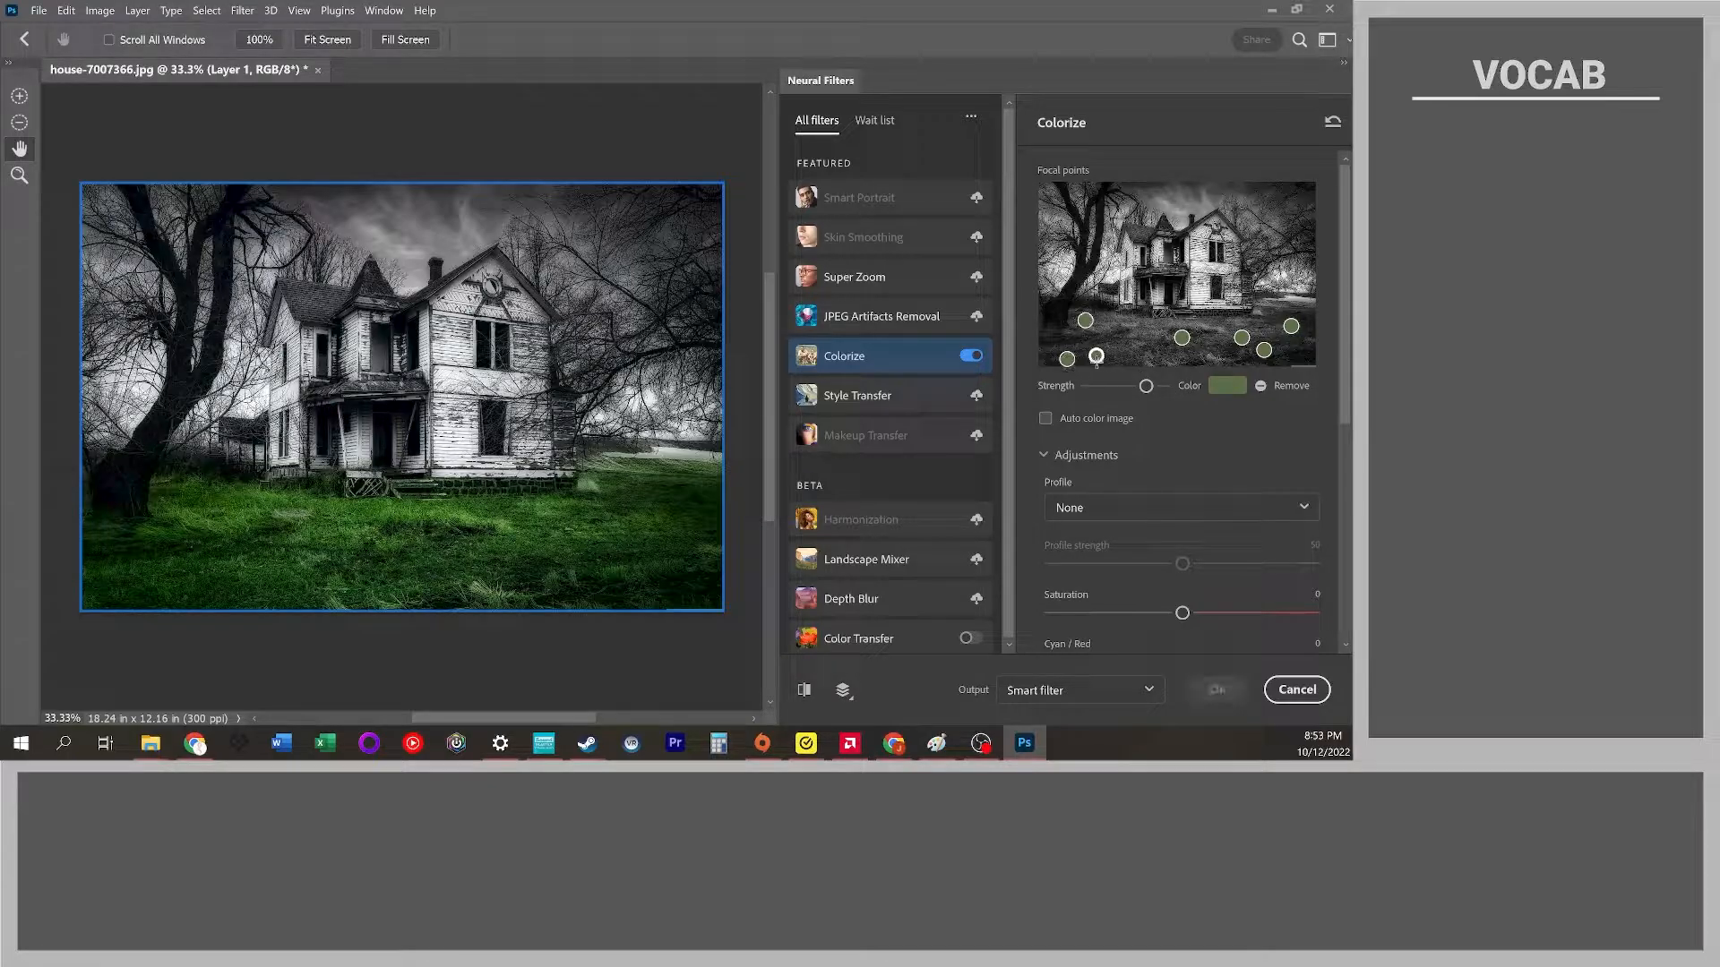
left_click(1262, 386)
- Change the colour of the focal point beside the tree to the more muted green #5c684d
left_click(1086, 323)
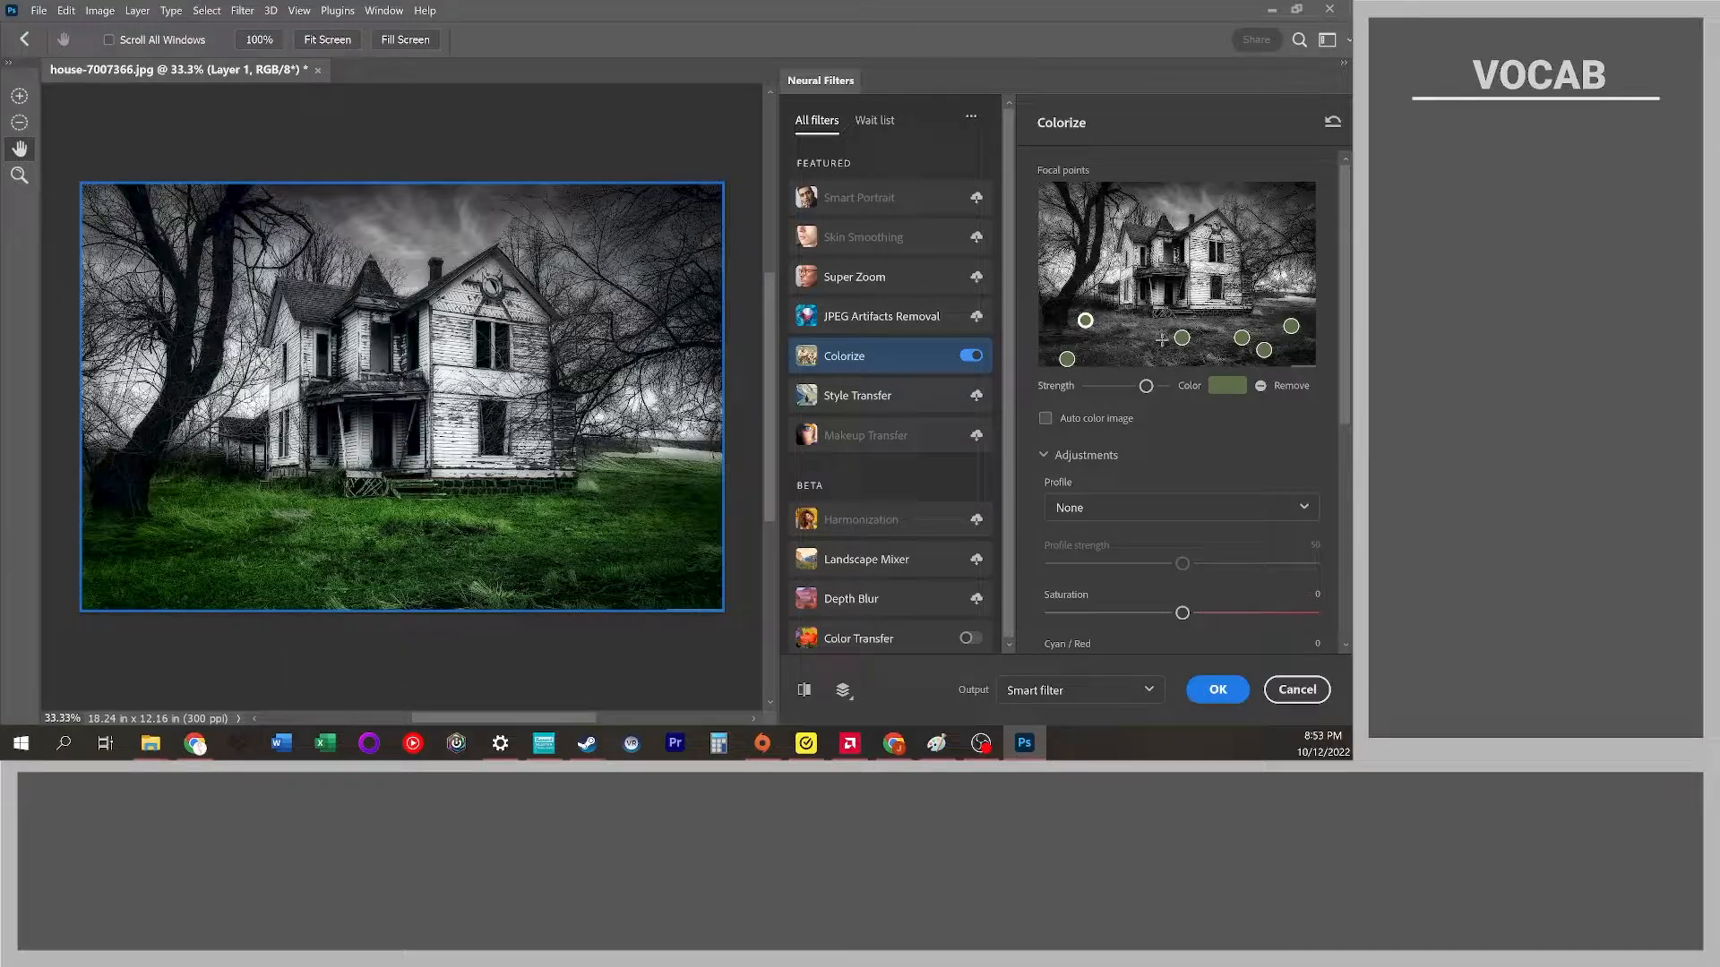
left_click(1227, 386)
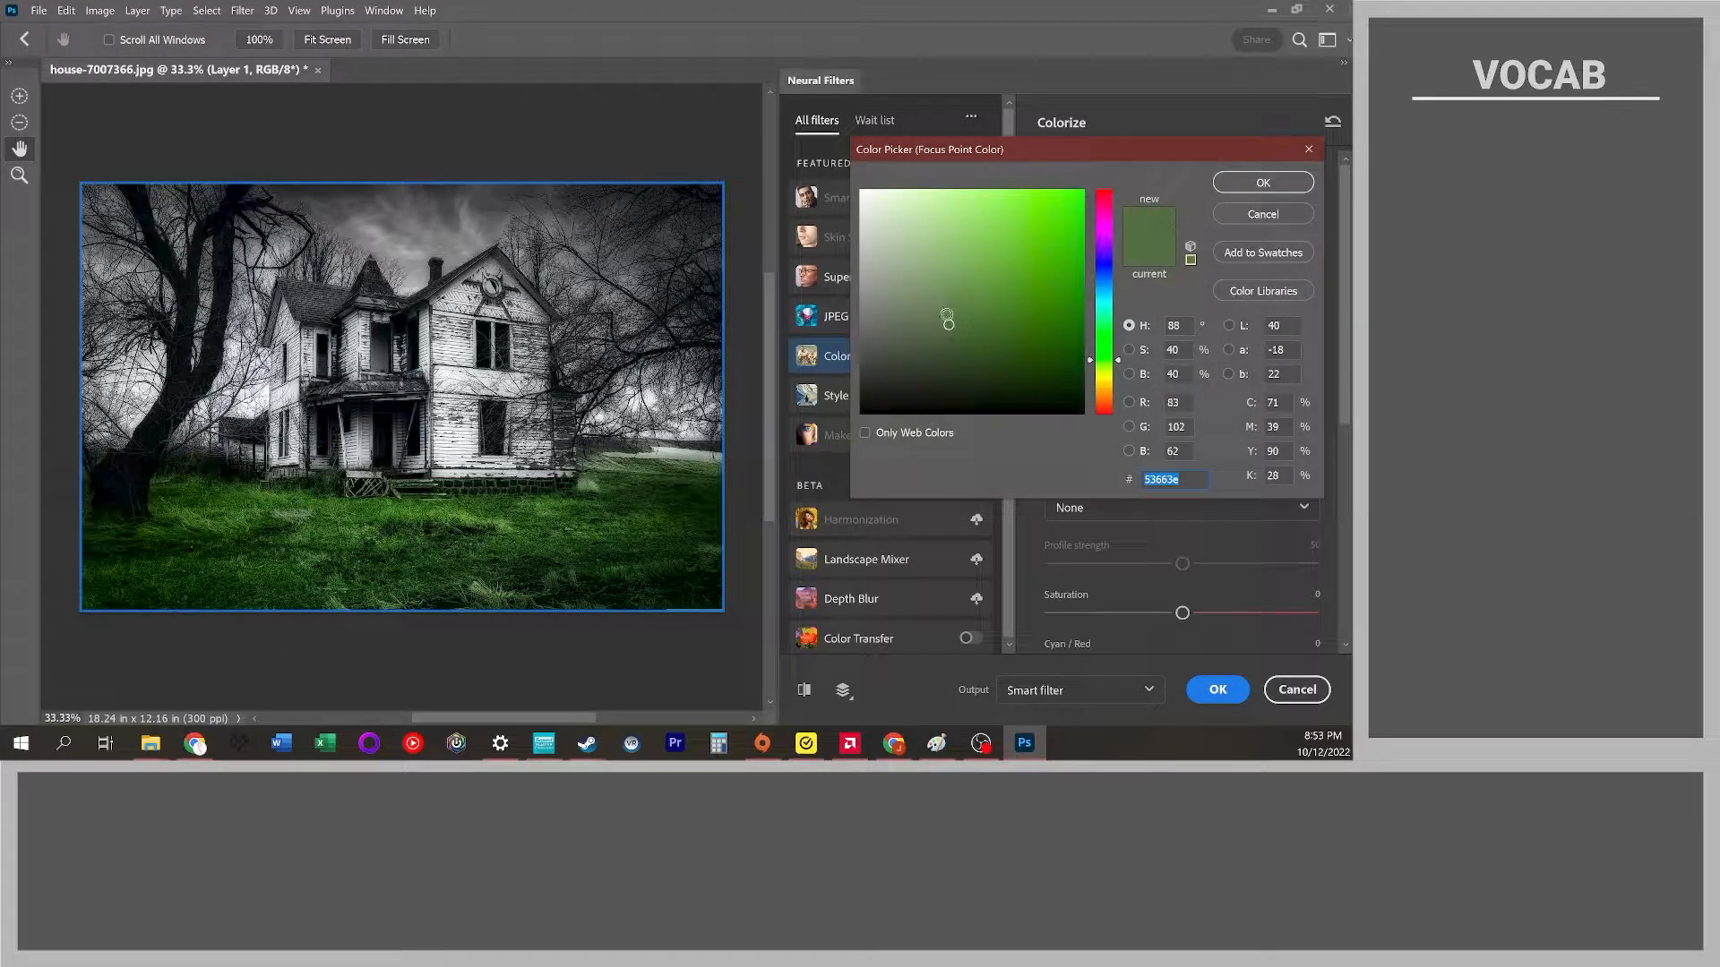
left_click(934, 327)
left_click_drag(934, 328, 918, 322)
left_click(1232, 190)
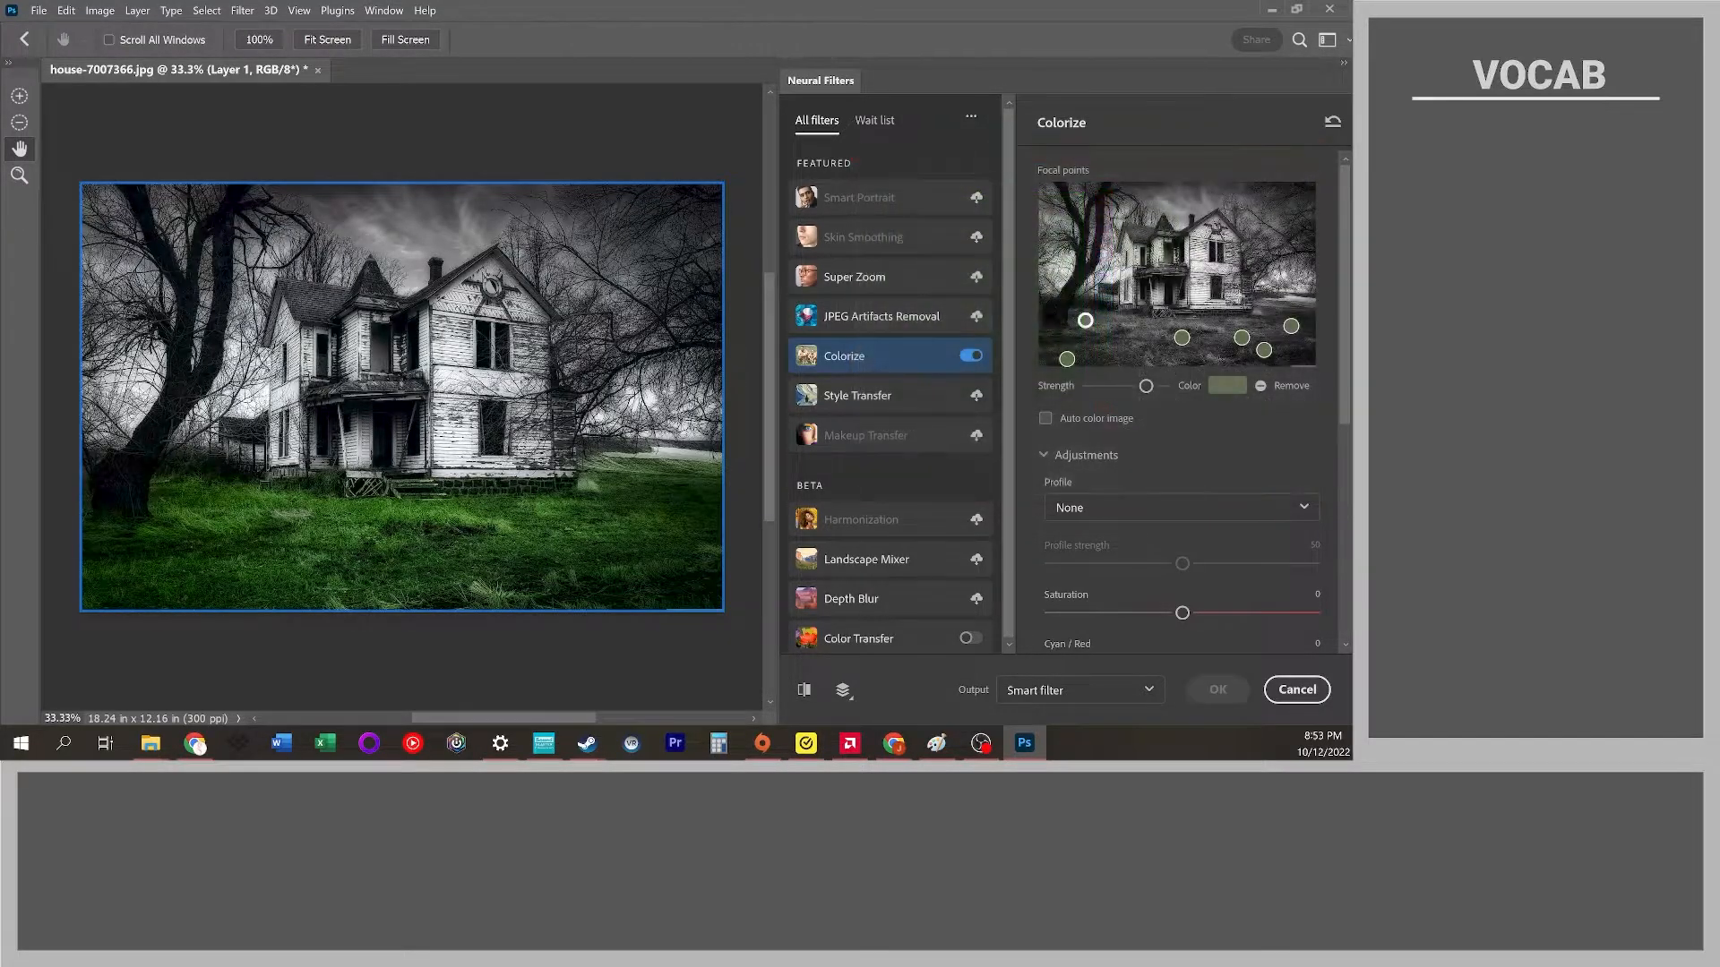
- Remove every brighter green focal point from the lawn, keeping only the muted one beside the tree
left_click(1183, 340)
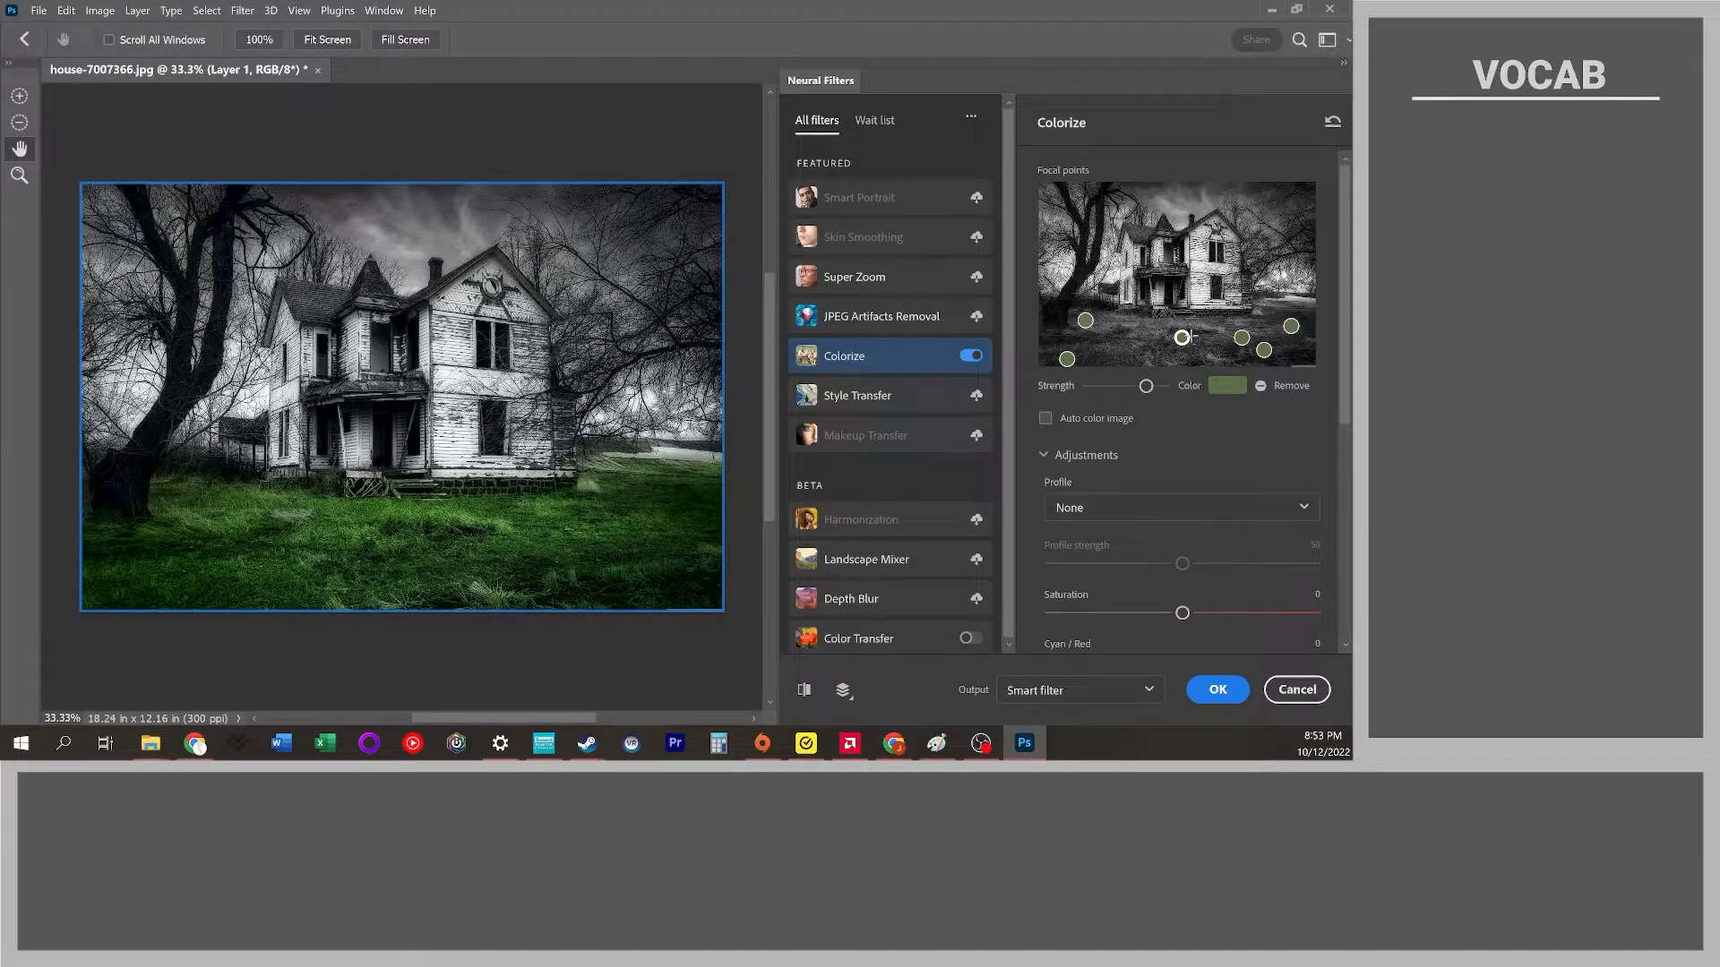
left_click(1261, 387)
left_click(1260, 388)
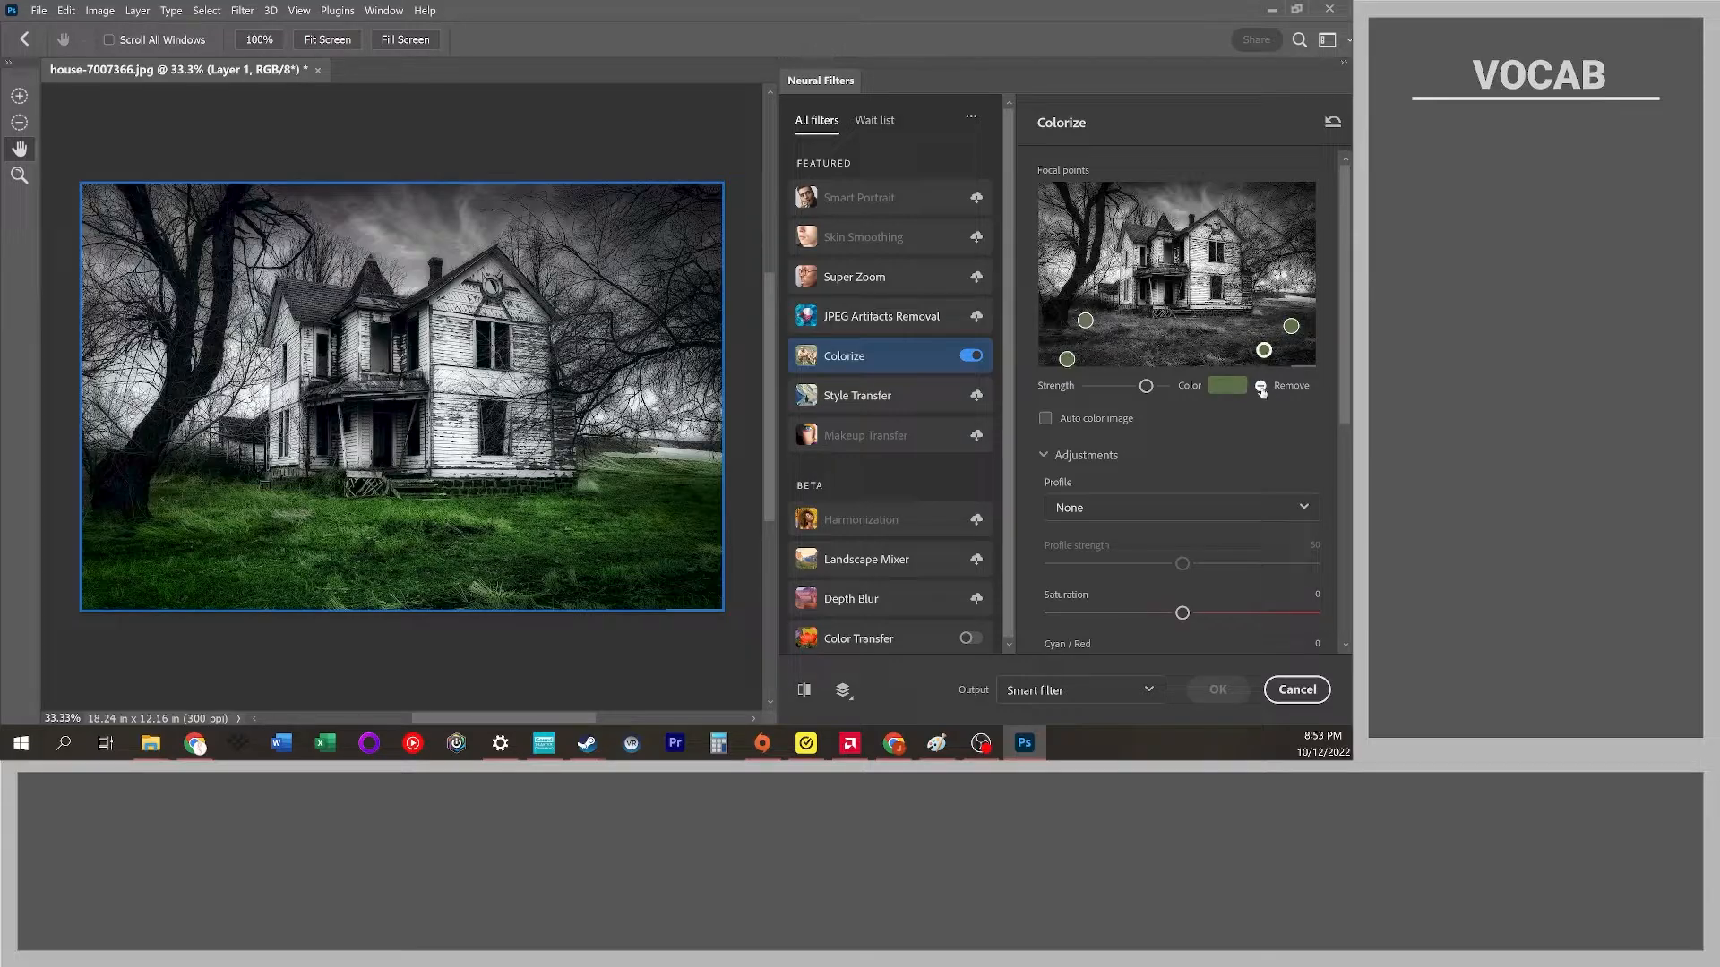
left_click(1260, 387)
left_click(1260, 387)
left_click(1260, 387)
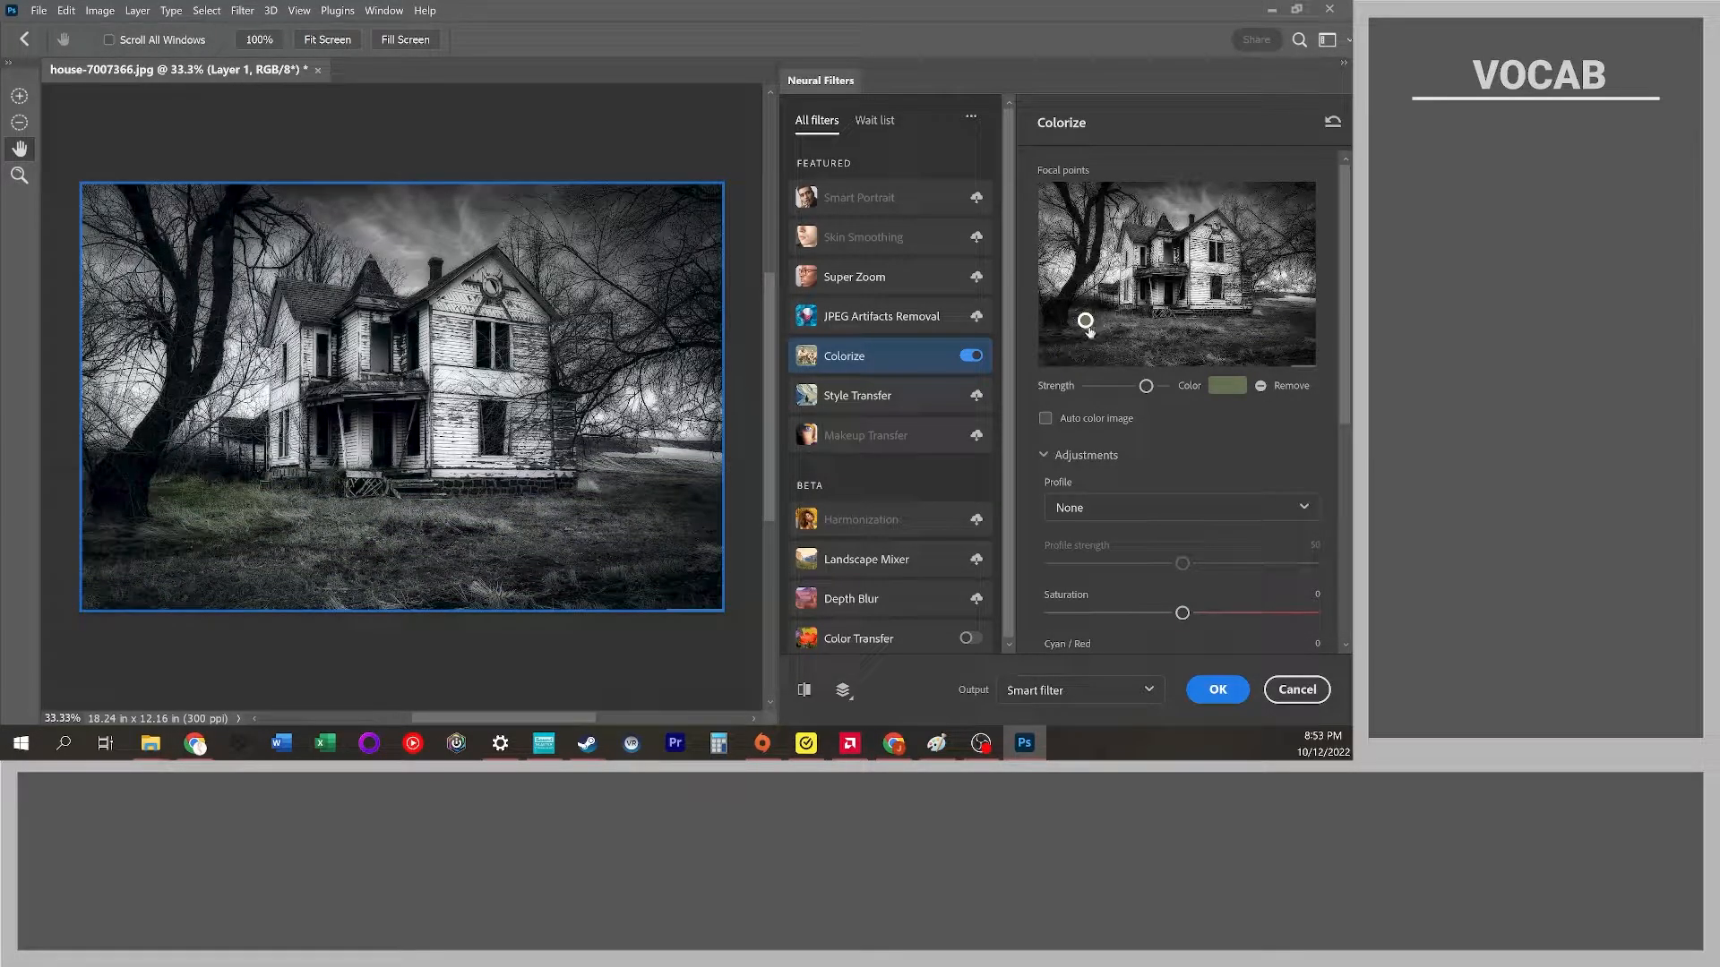
- Spread muted green focal points over the centre and right of the lawn, the lower-left corner and the grass by the tree trunk
left_click(1152, 347)
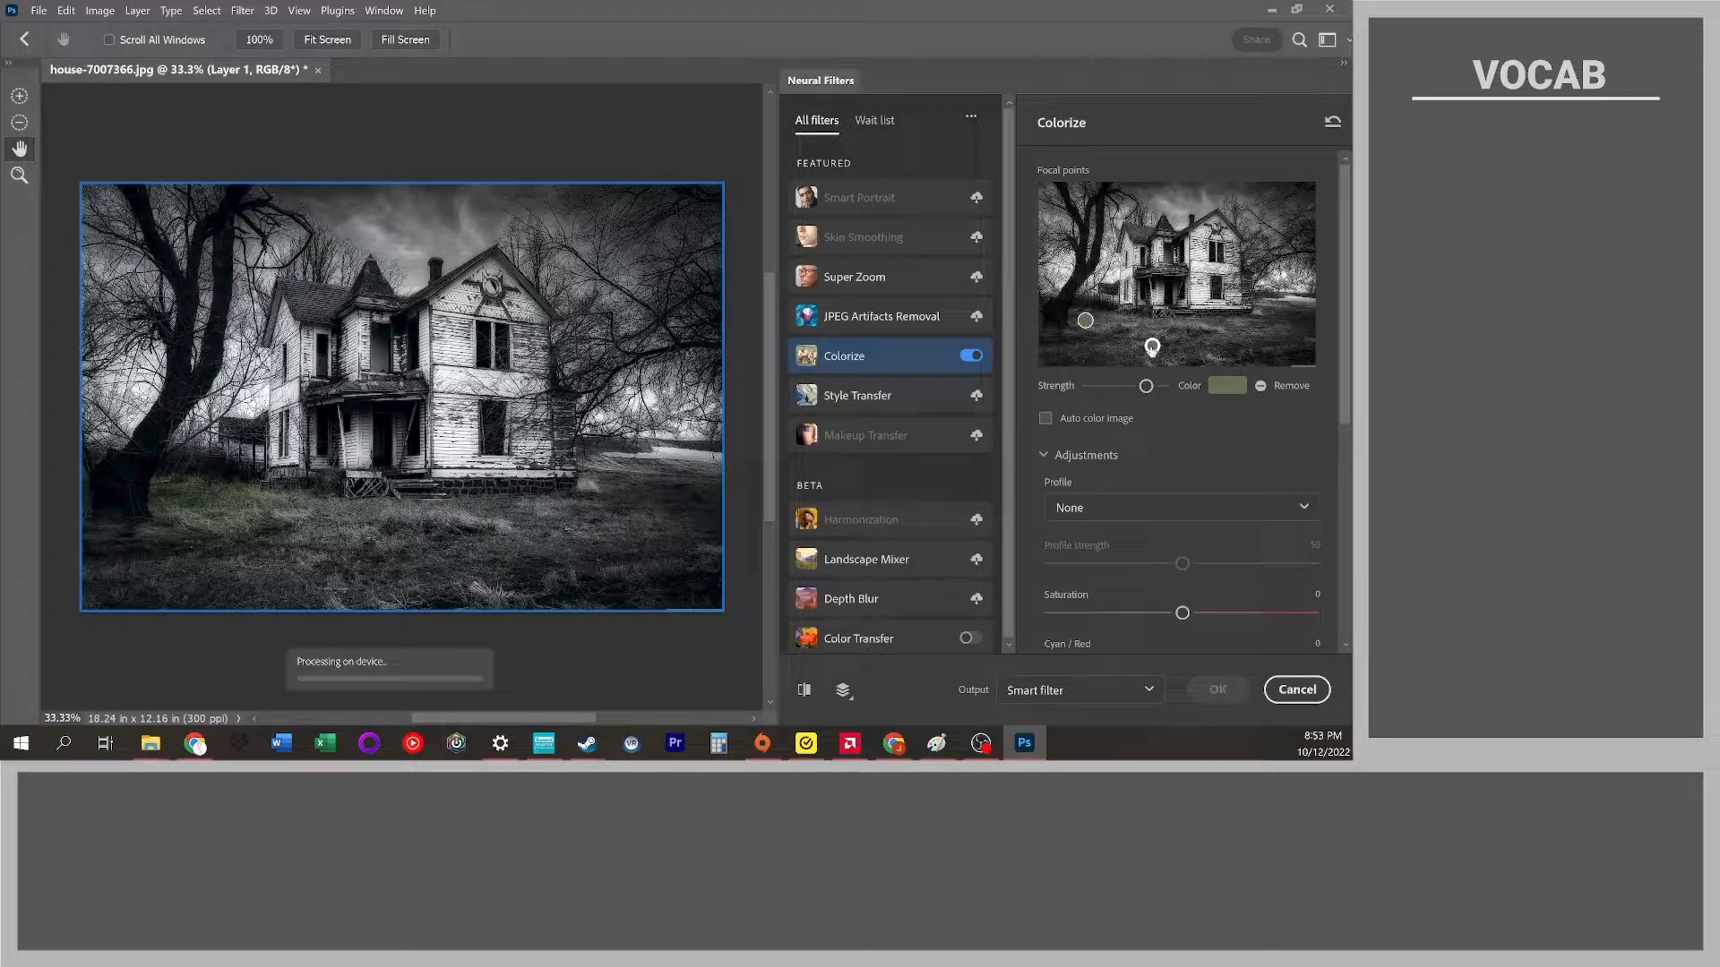
left_click(1251, 330)
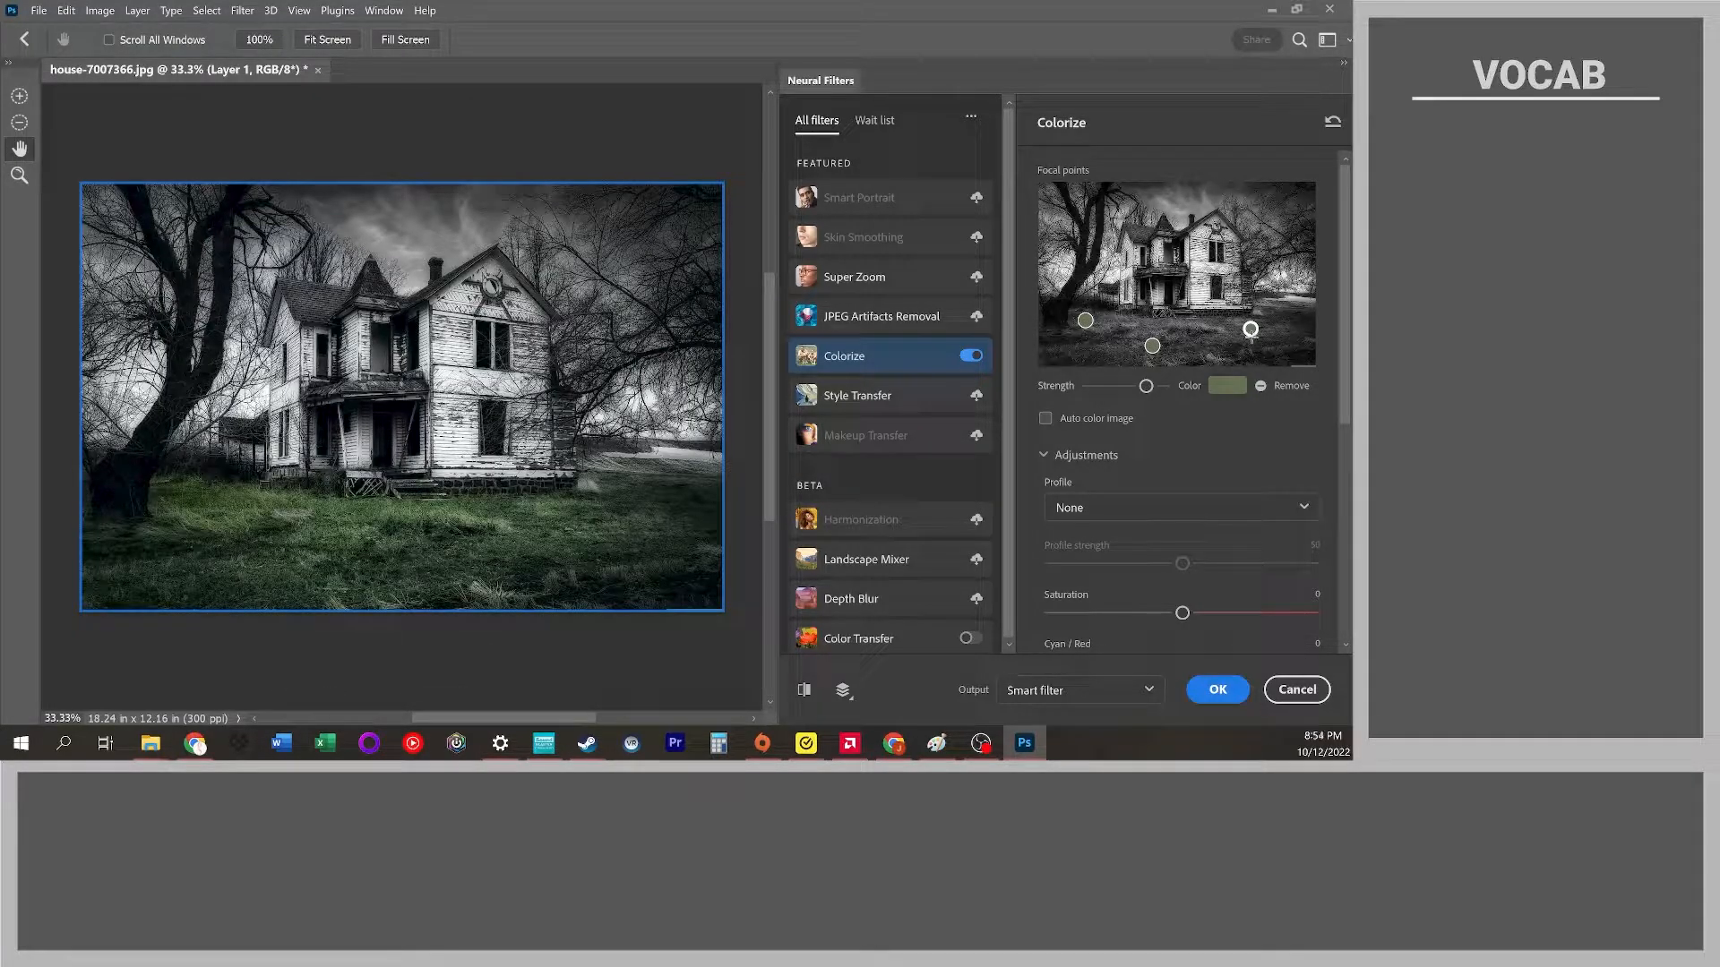
left_click(1296, 353)
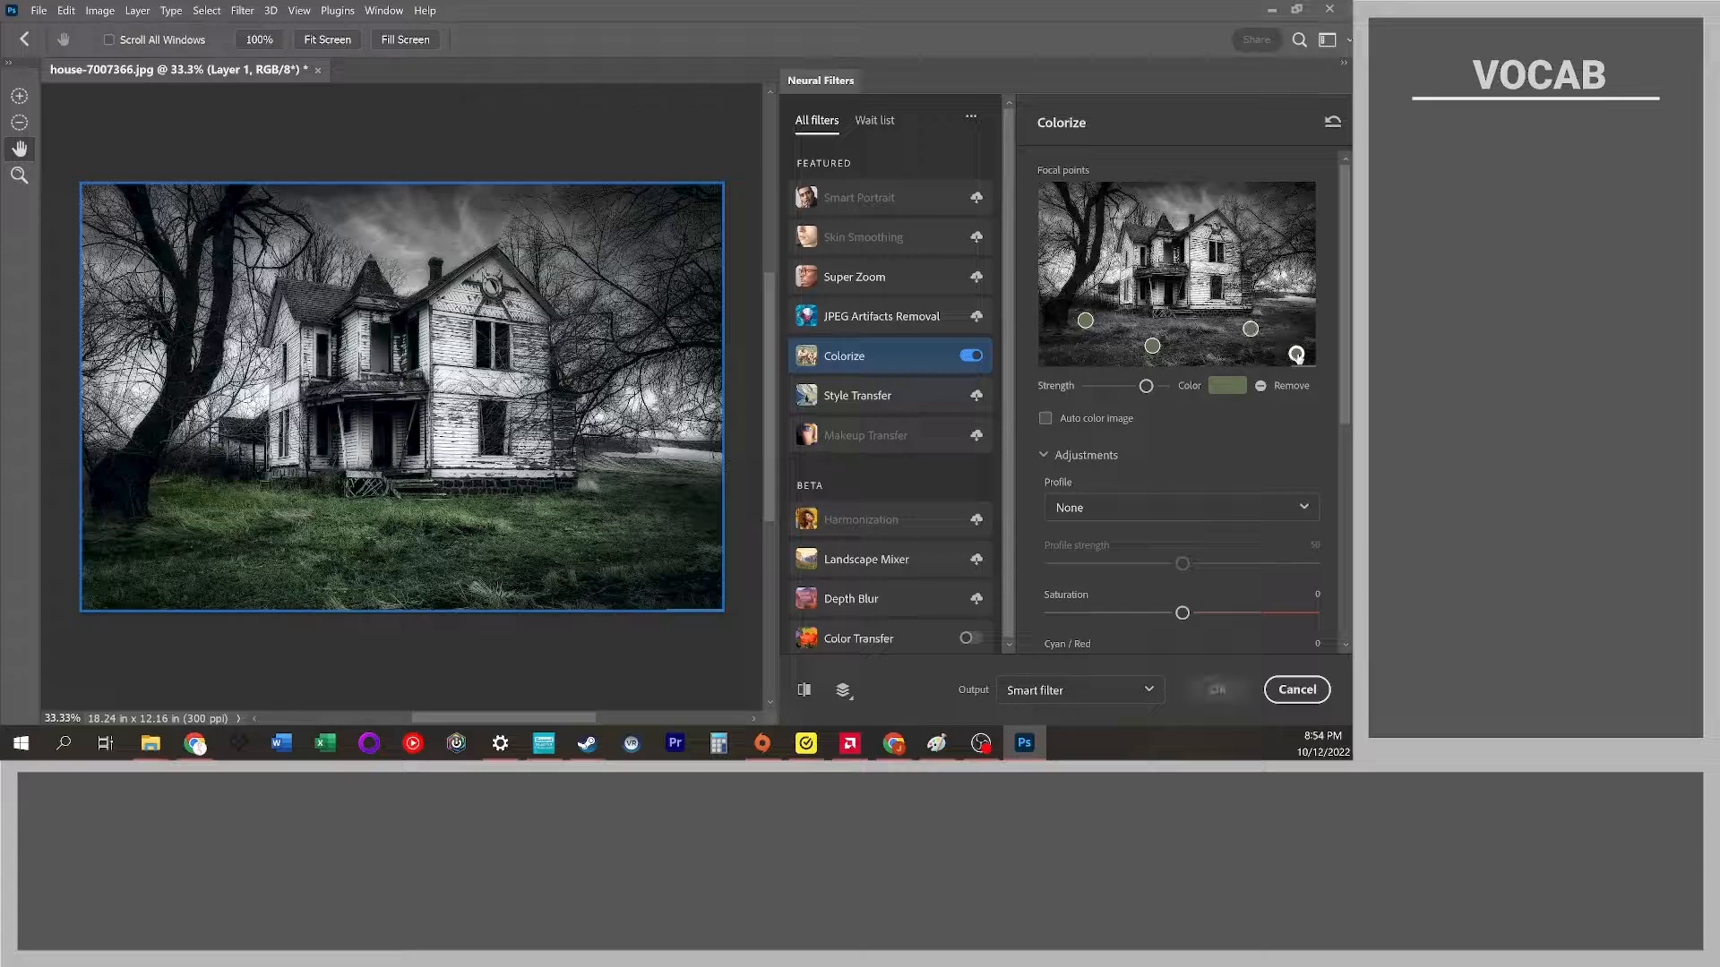
left_click(1293, 316)
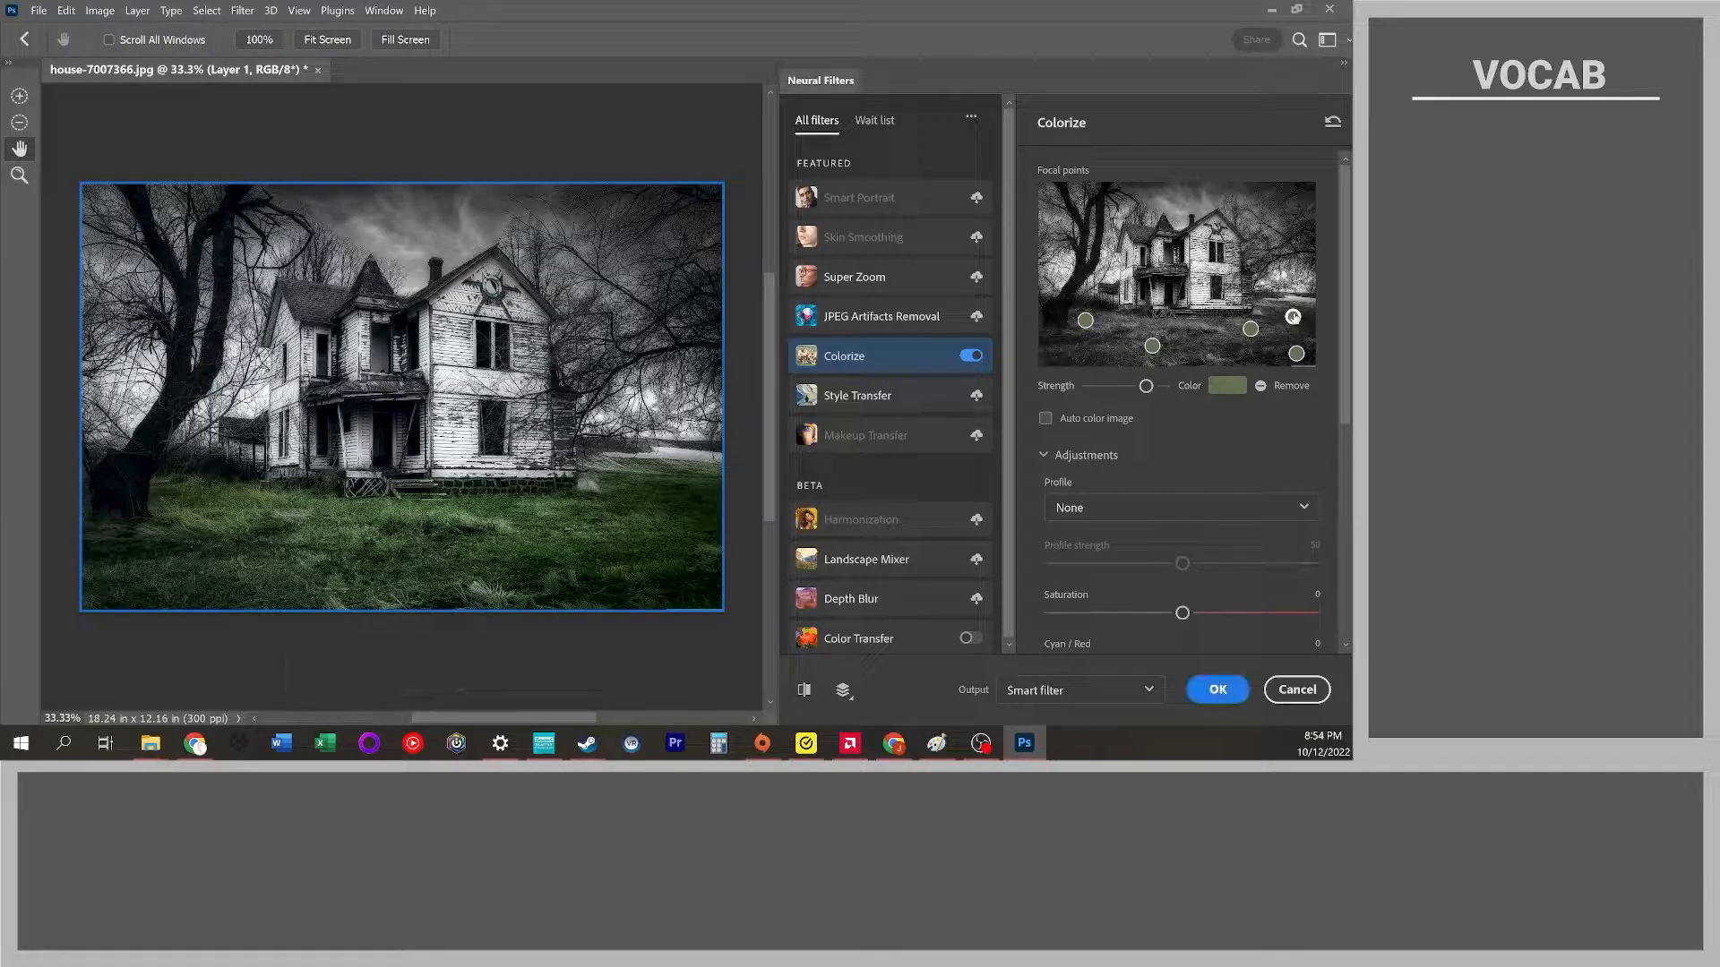
left_click(1058, 353)
left_click(1085, 320)
left_click(1082, 304)
- Set the colour of the focal point on the grass just right of the tree to olive #67684d
left_click(1085, 320)
left_click(1227, 385)
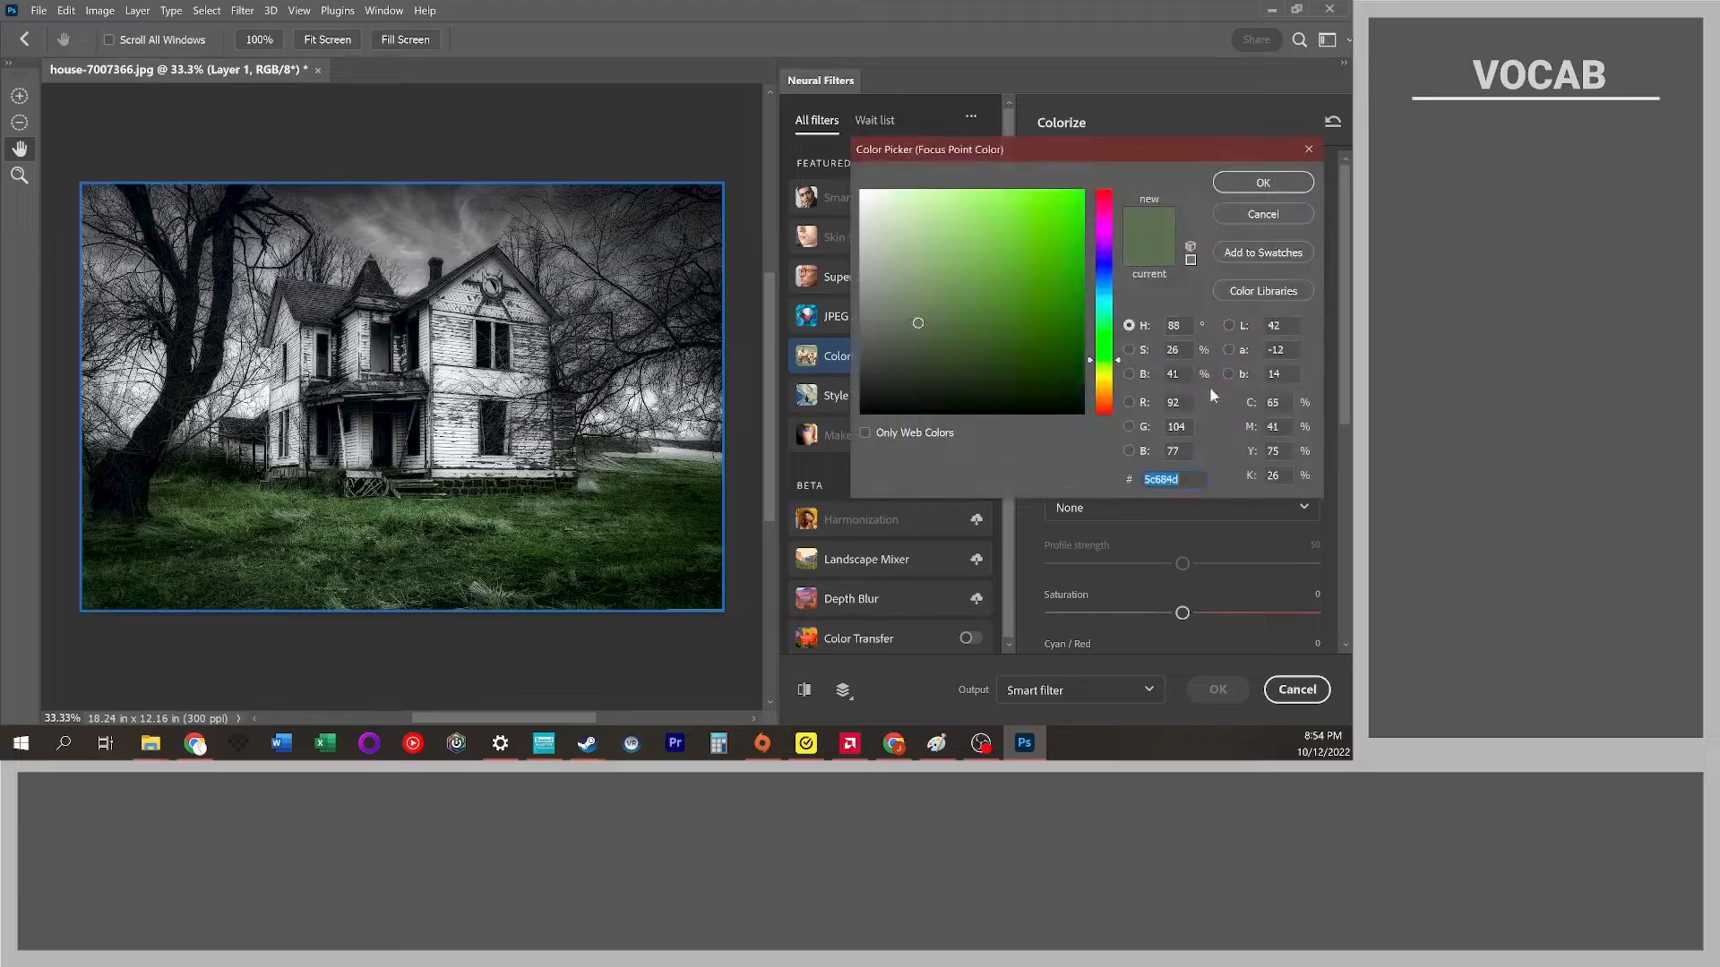
left_click(1111, 376)
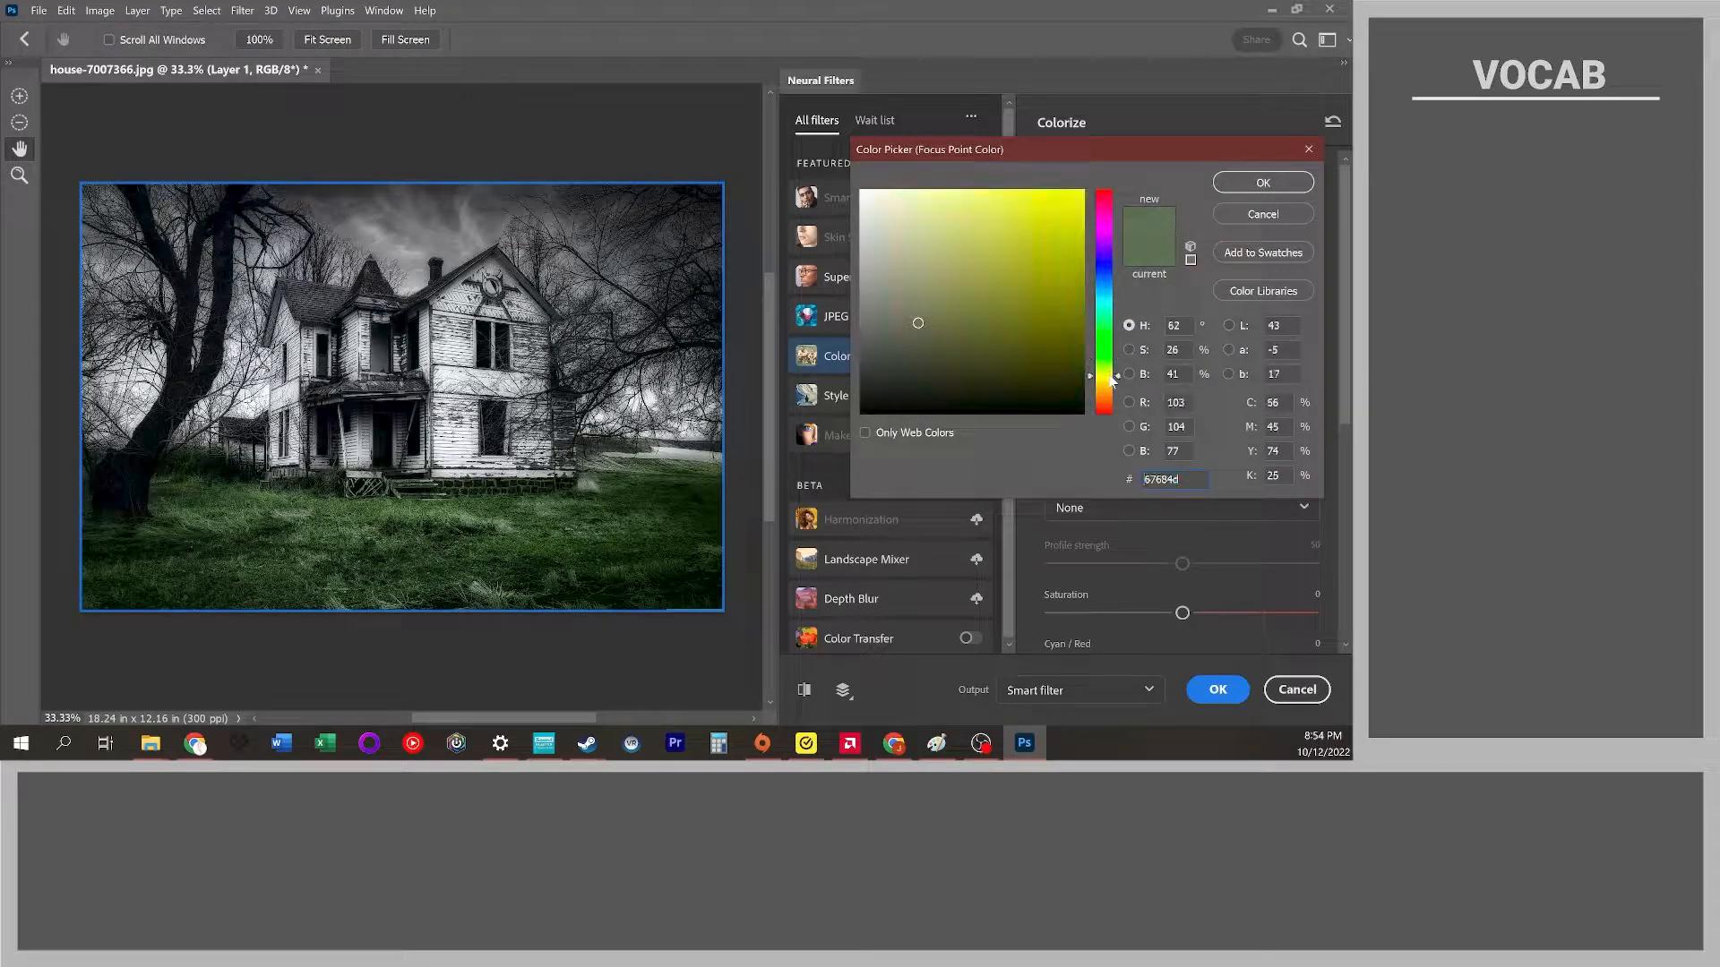
left_click(1264, 183)
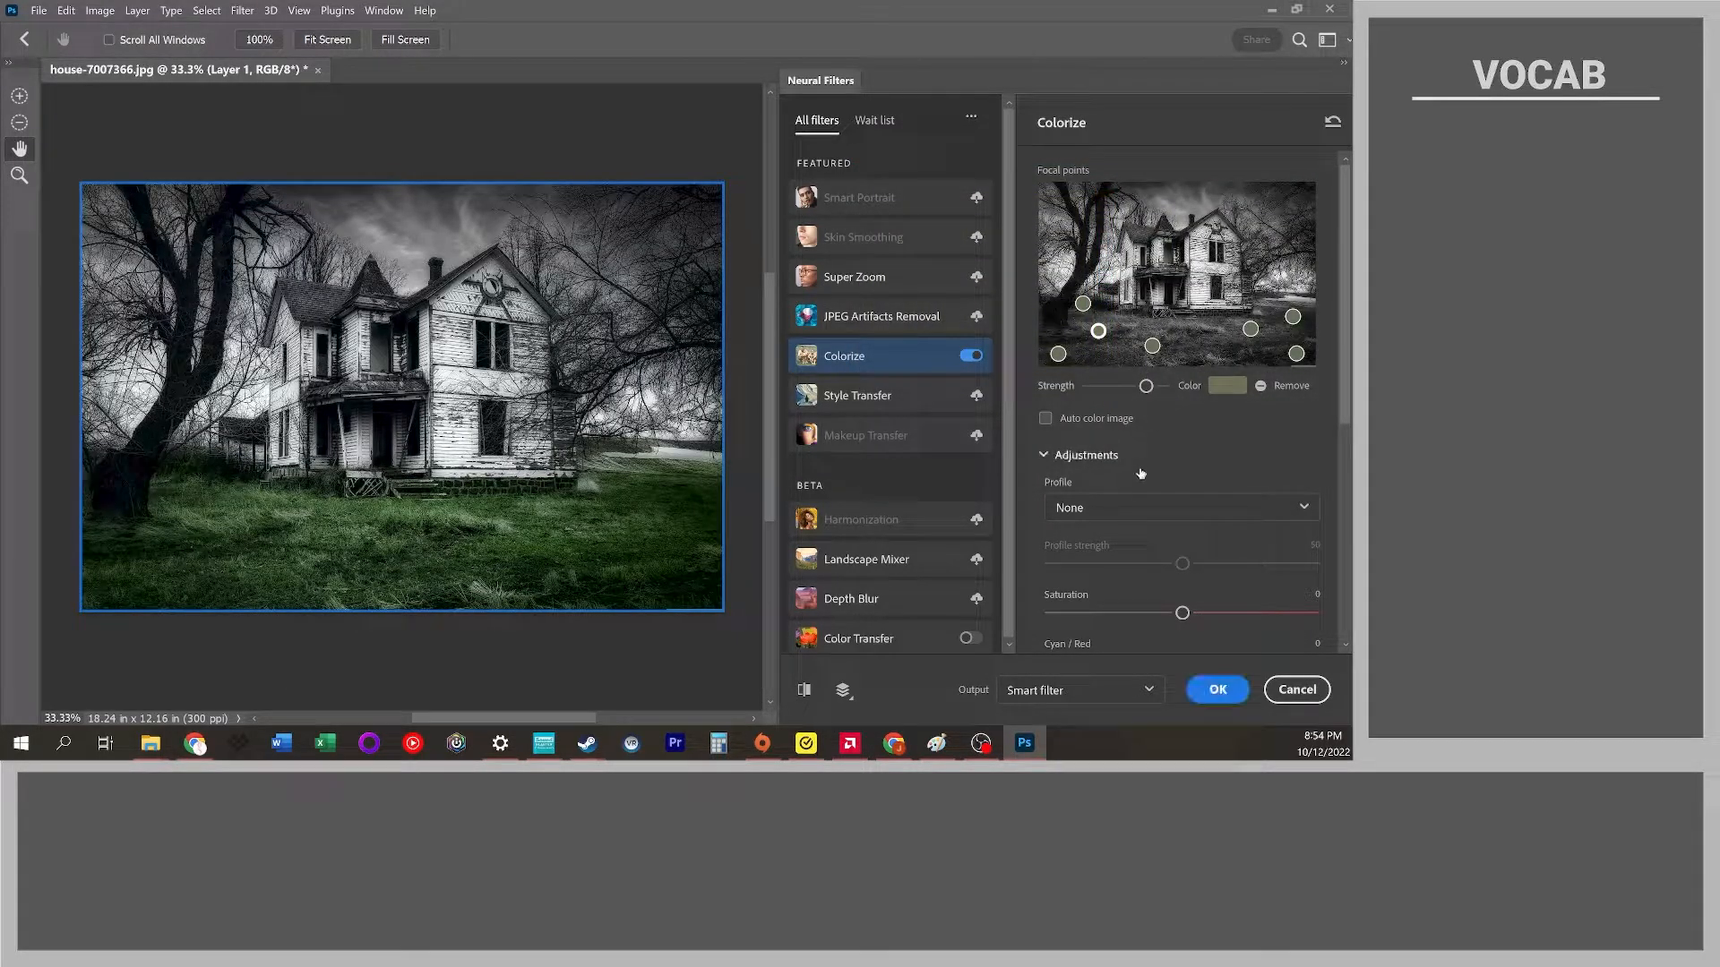
- Add a focal point on the grass right of the lawn's centre and recolour the neighbouring point to its right to an olive green with hue 65°
left_click(1250, 328)
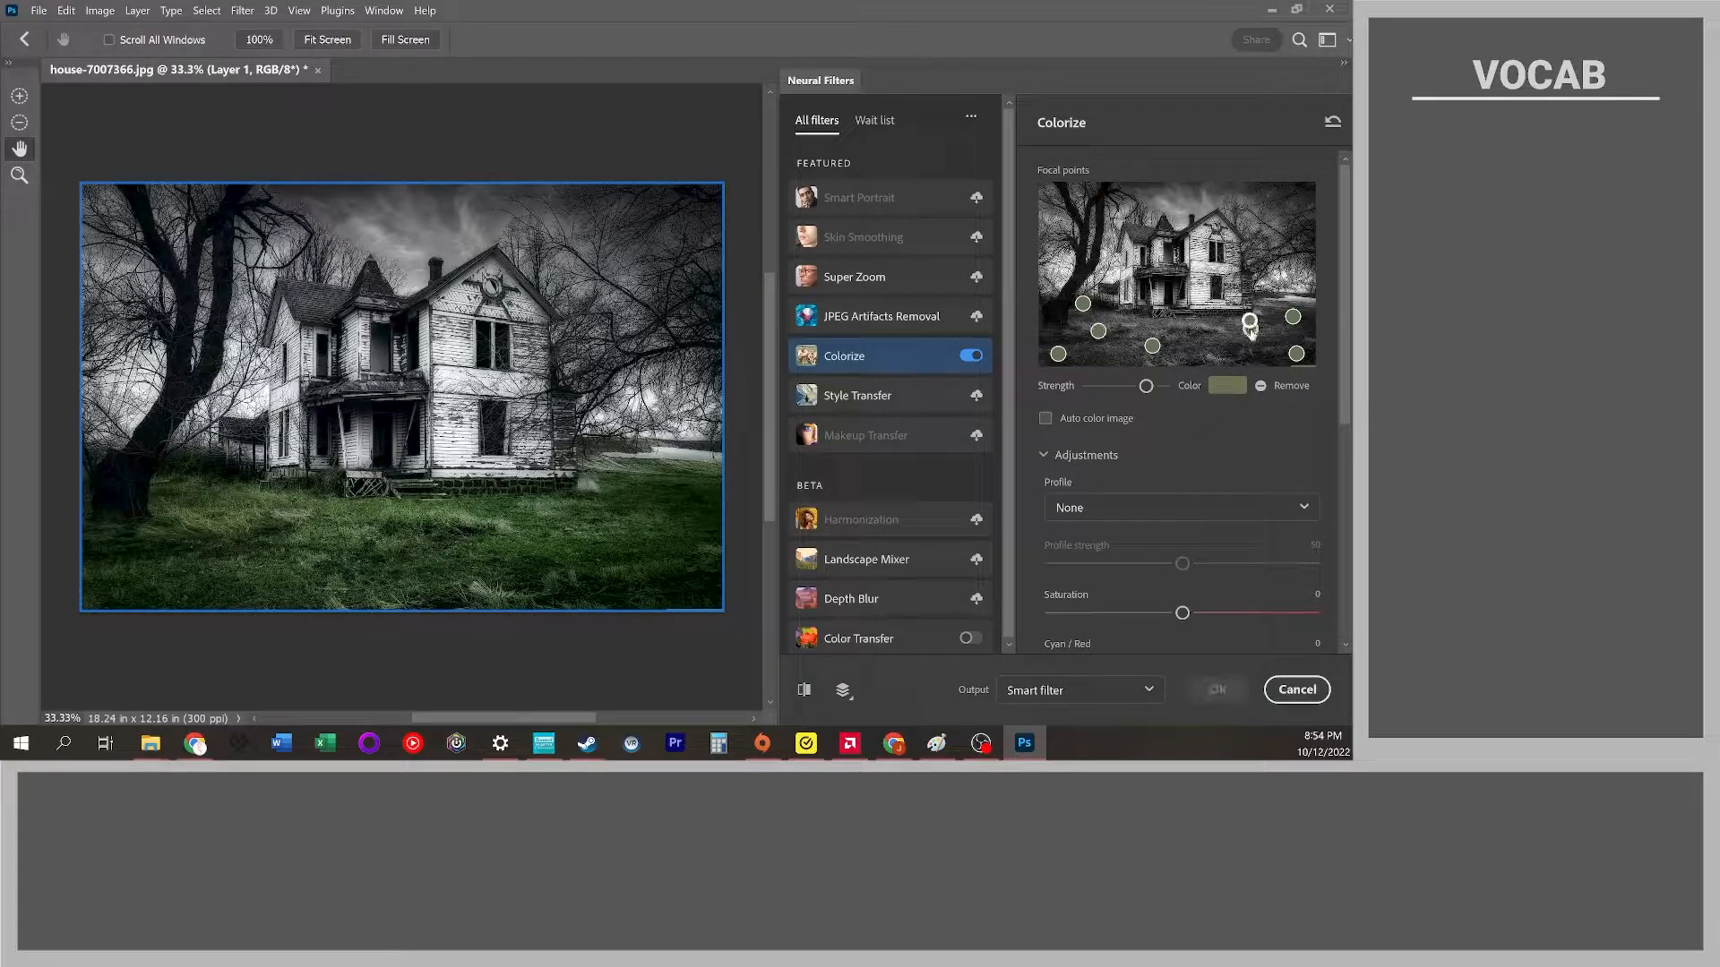
left_click(1220, 340)
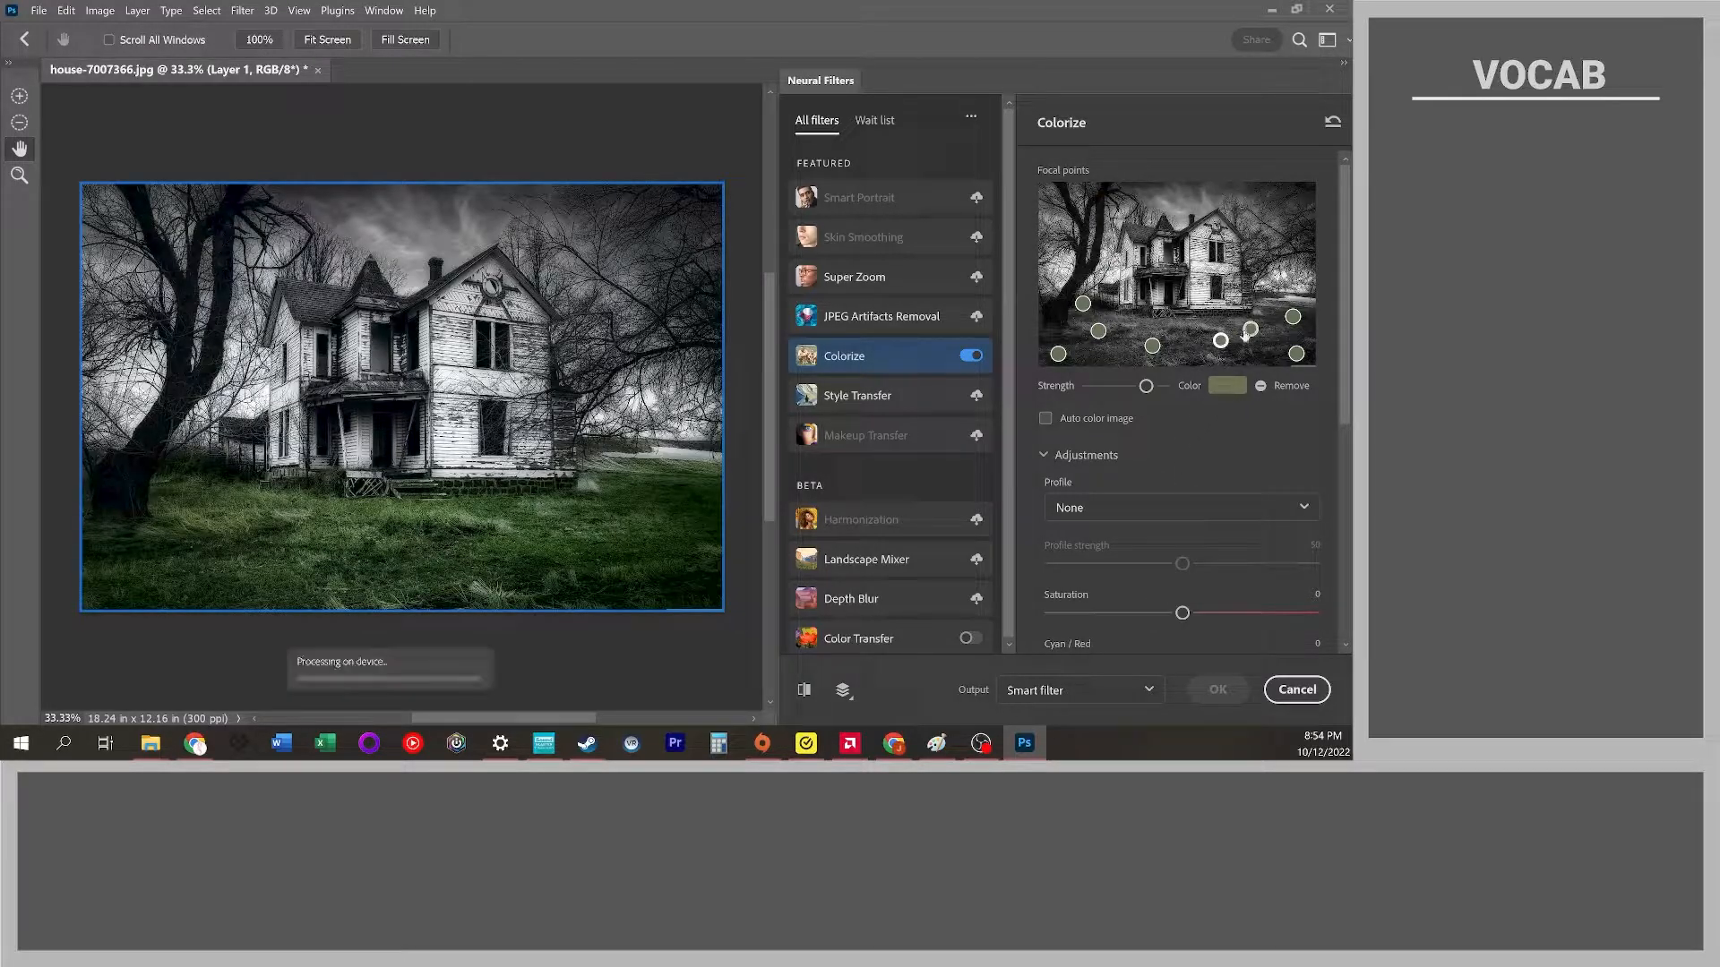
left_click(1251, 329)
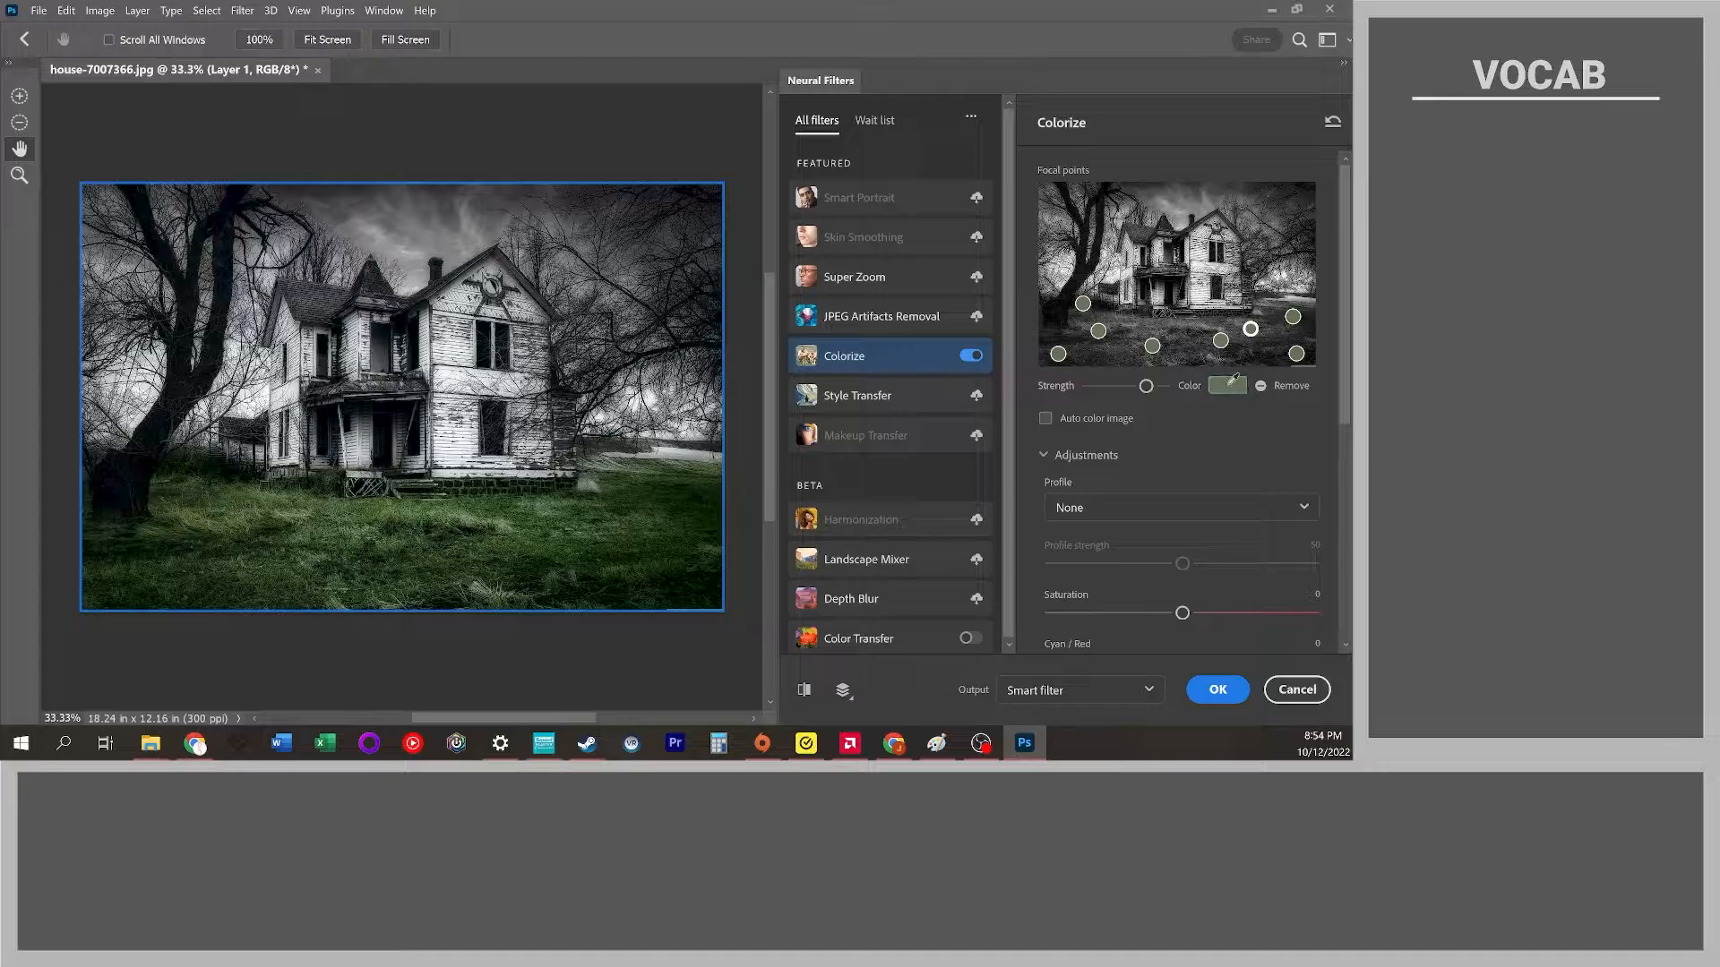
left_click(1227, 385)
left_click(1105, 374)
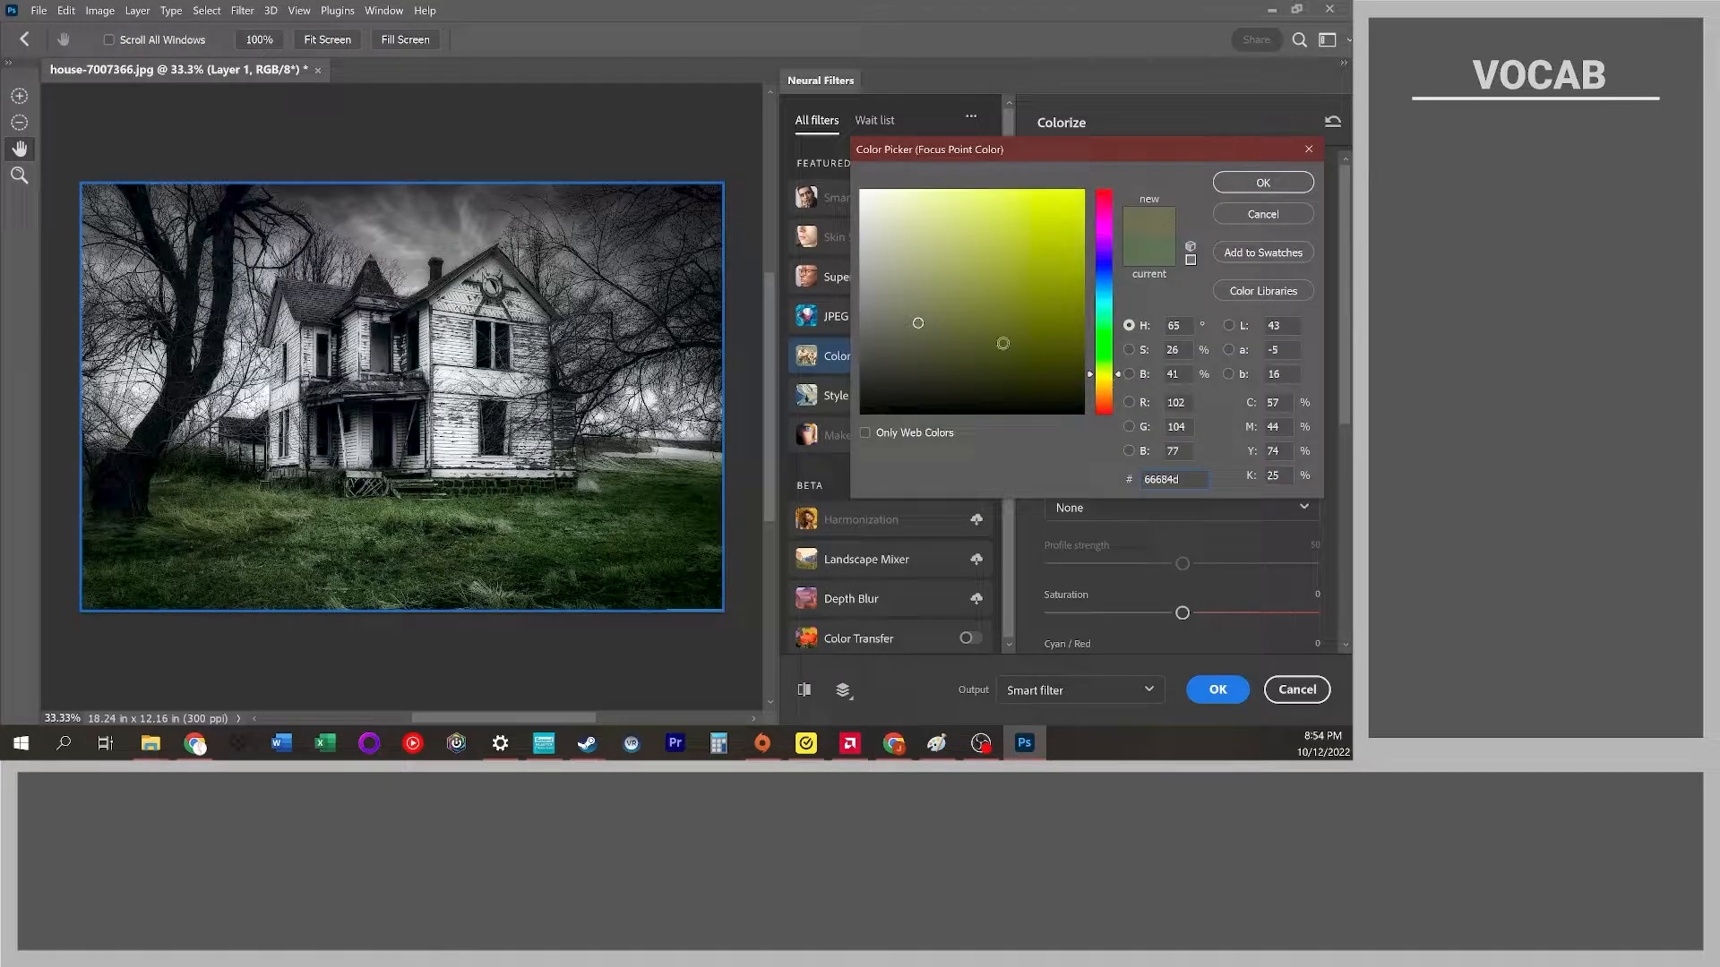
left_click(944, 312)
left_click(1227, 184)
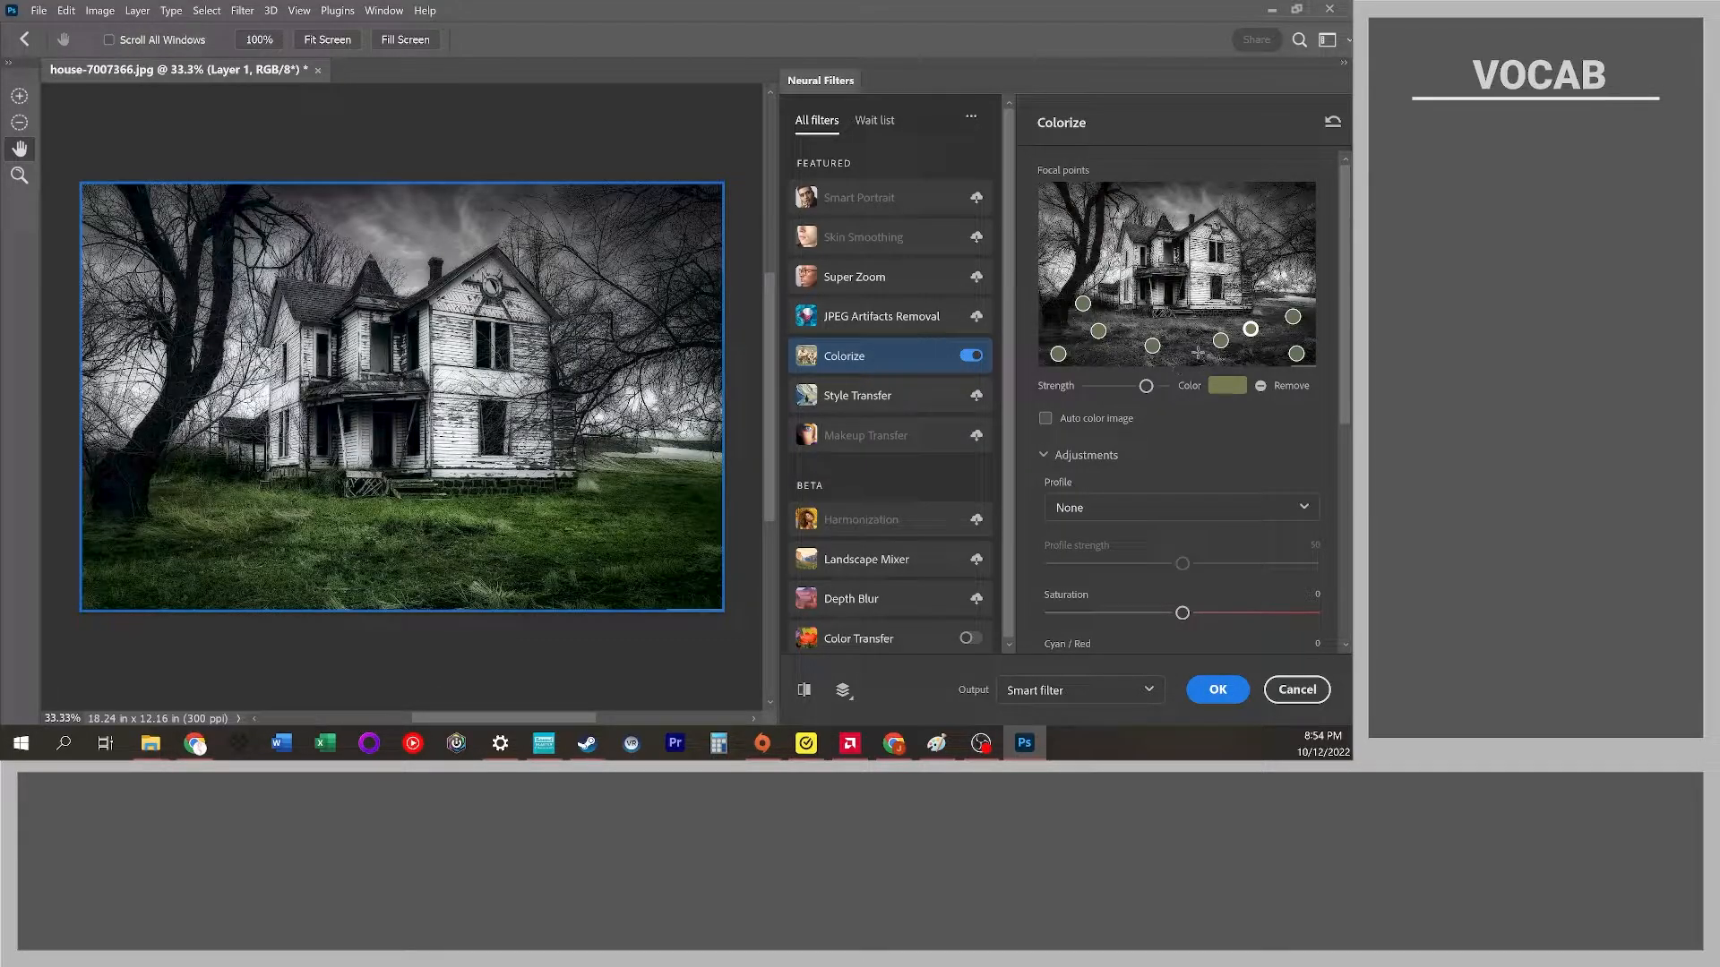
- Add a focal point in the sky above the house and set its colour to light cyan #93dce5
left_click(1179, 198)
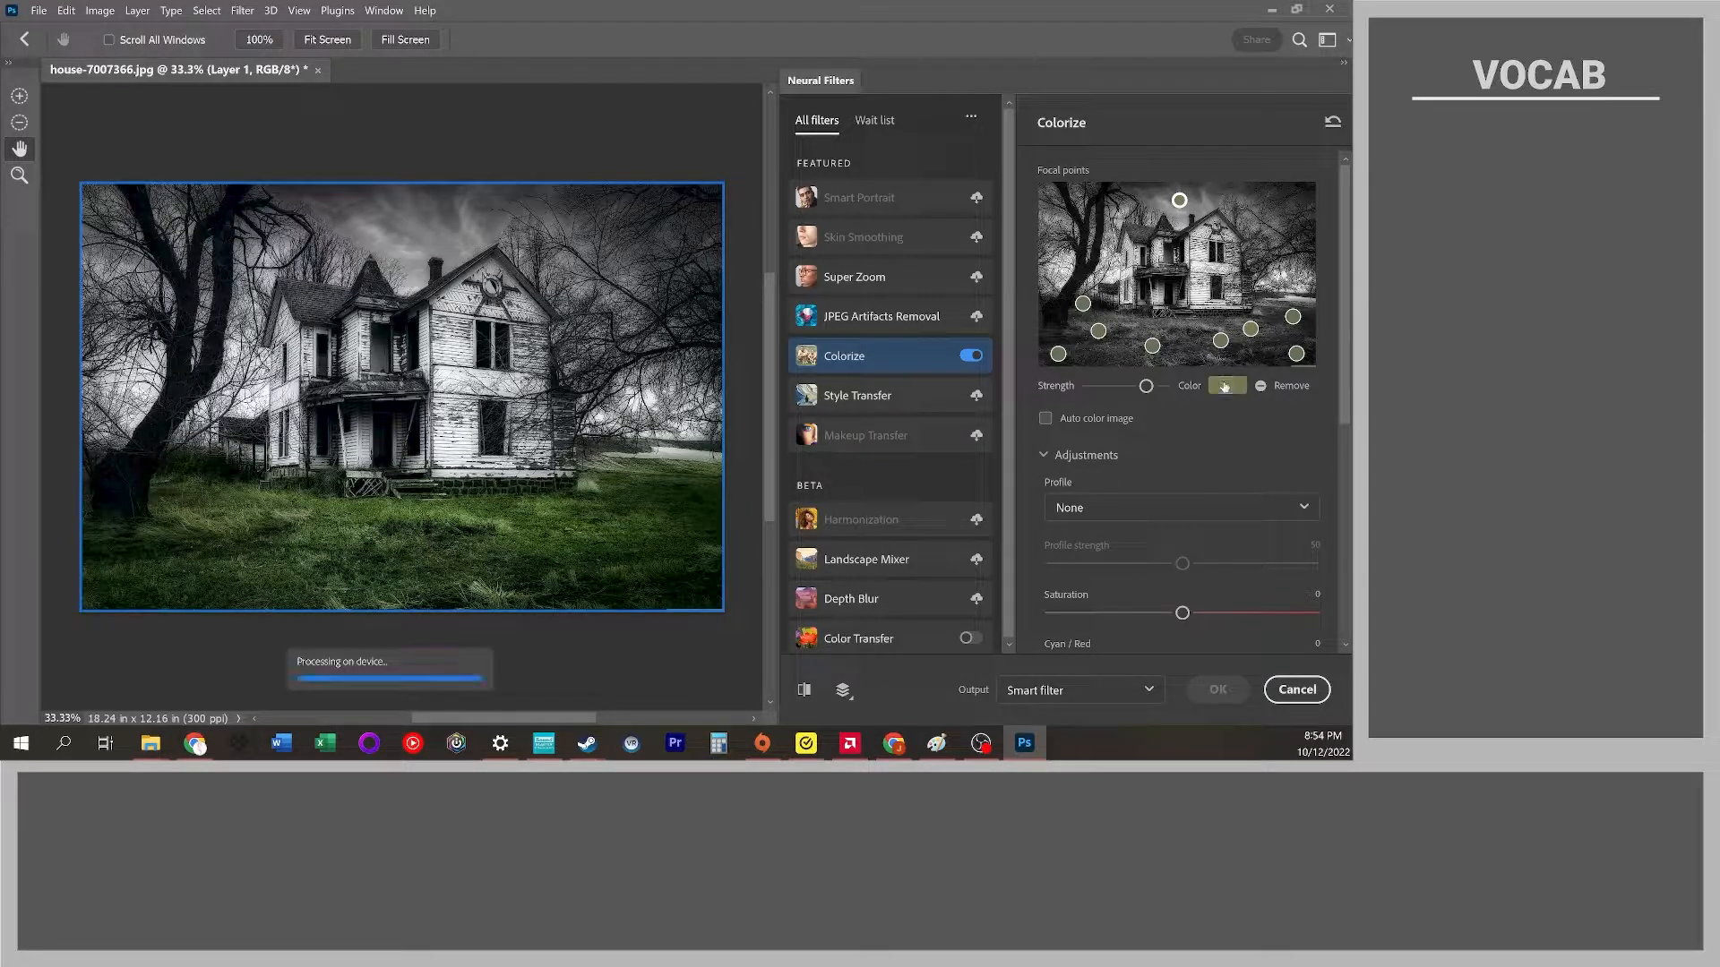
left_click(1224, 386)
left_click(1108, 305)
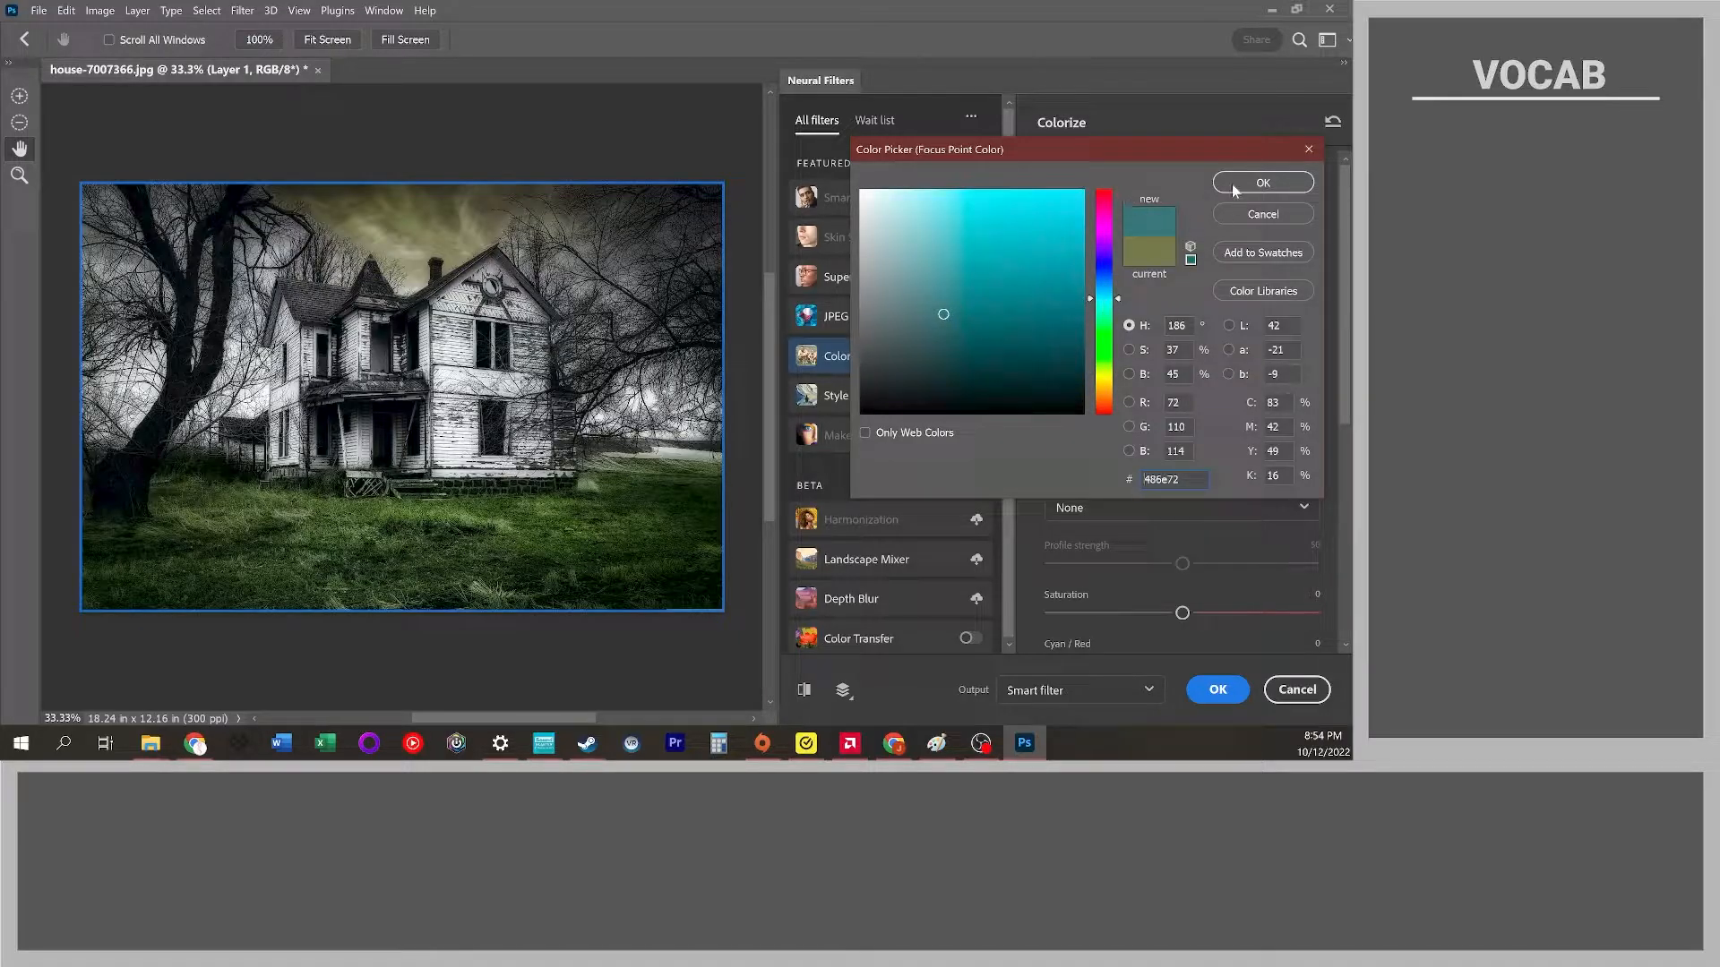
left_click(941, 213)
left_click(940, 214)
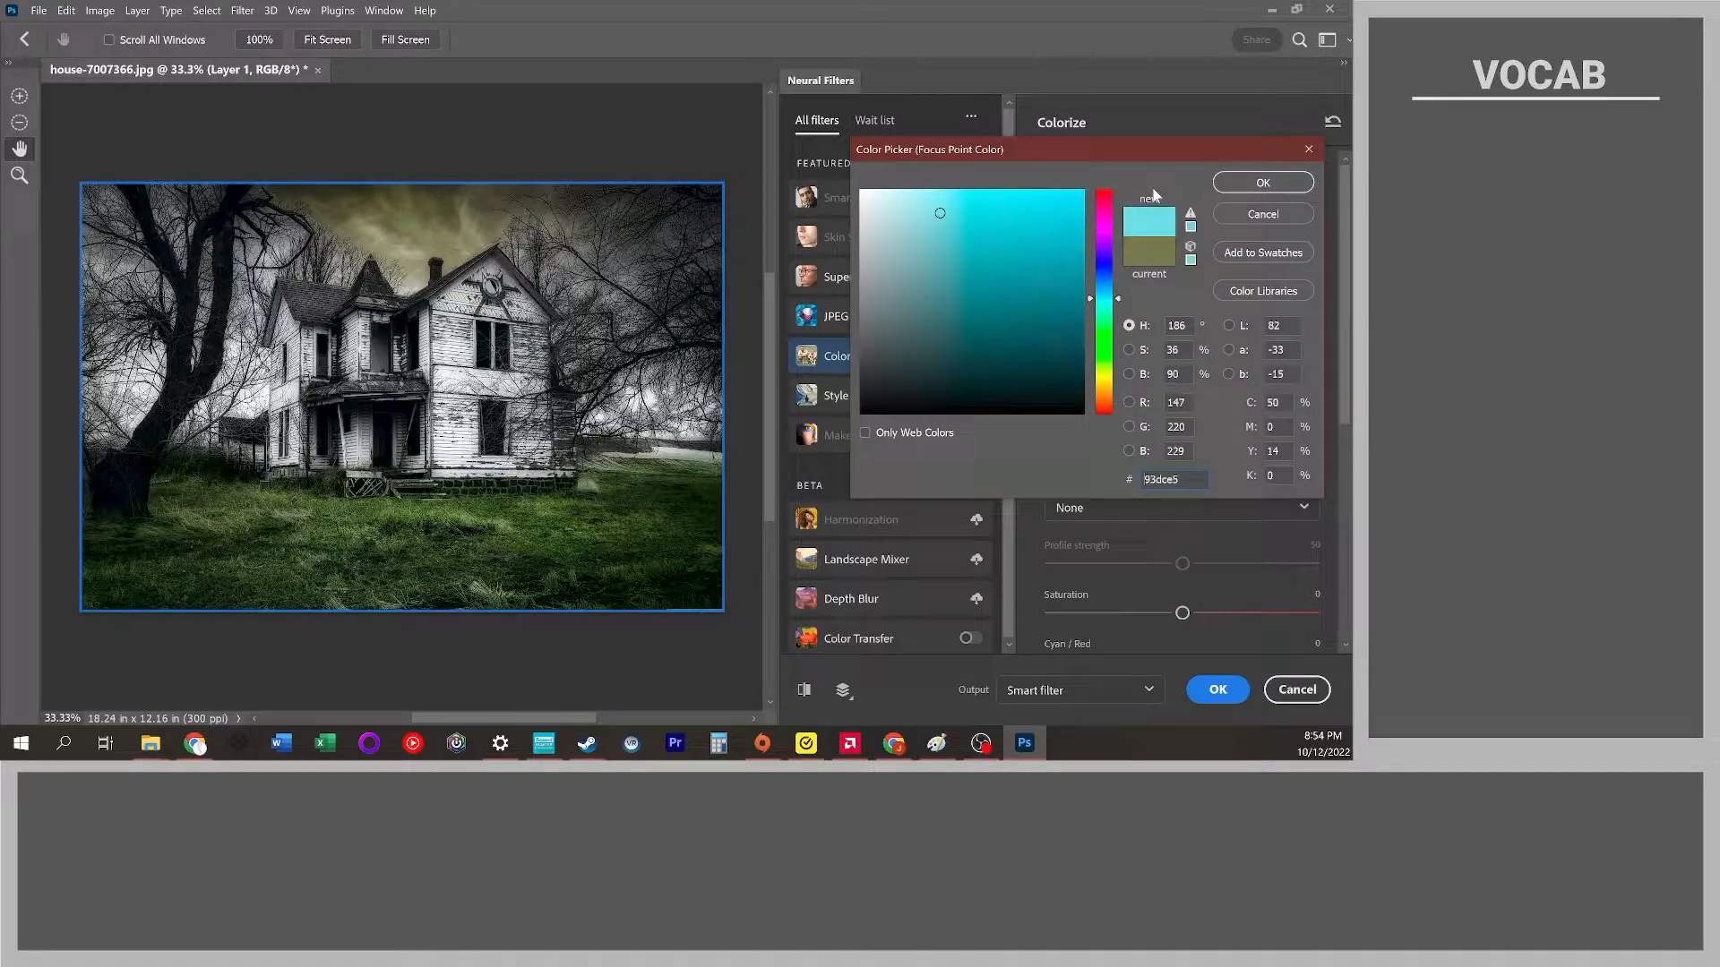
left_click(1221, 186)
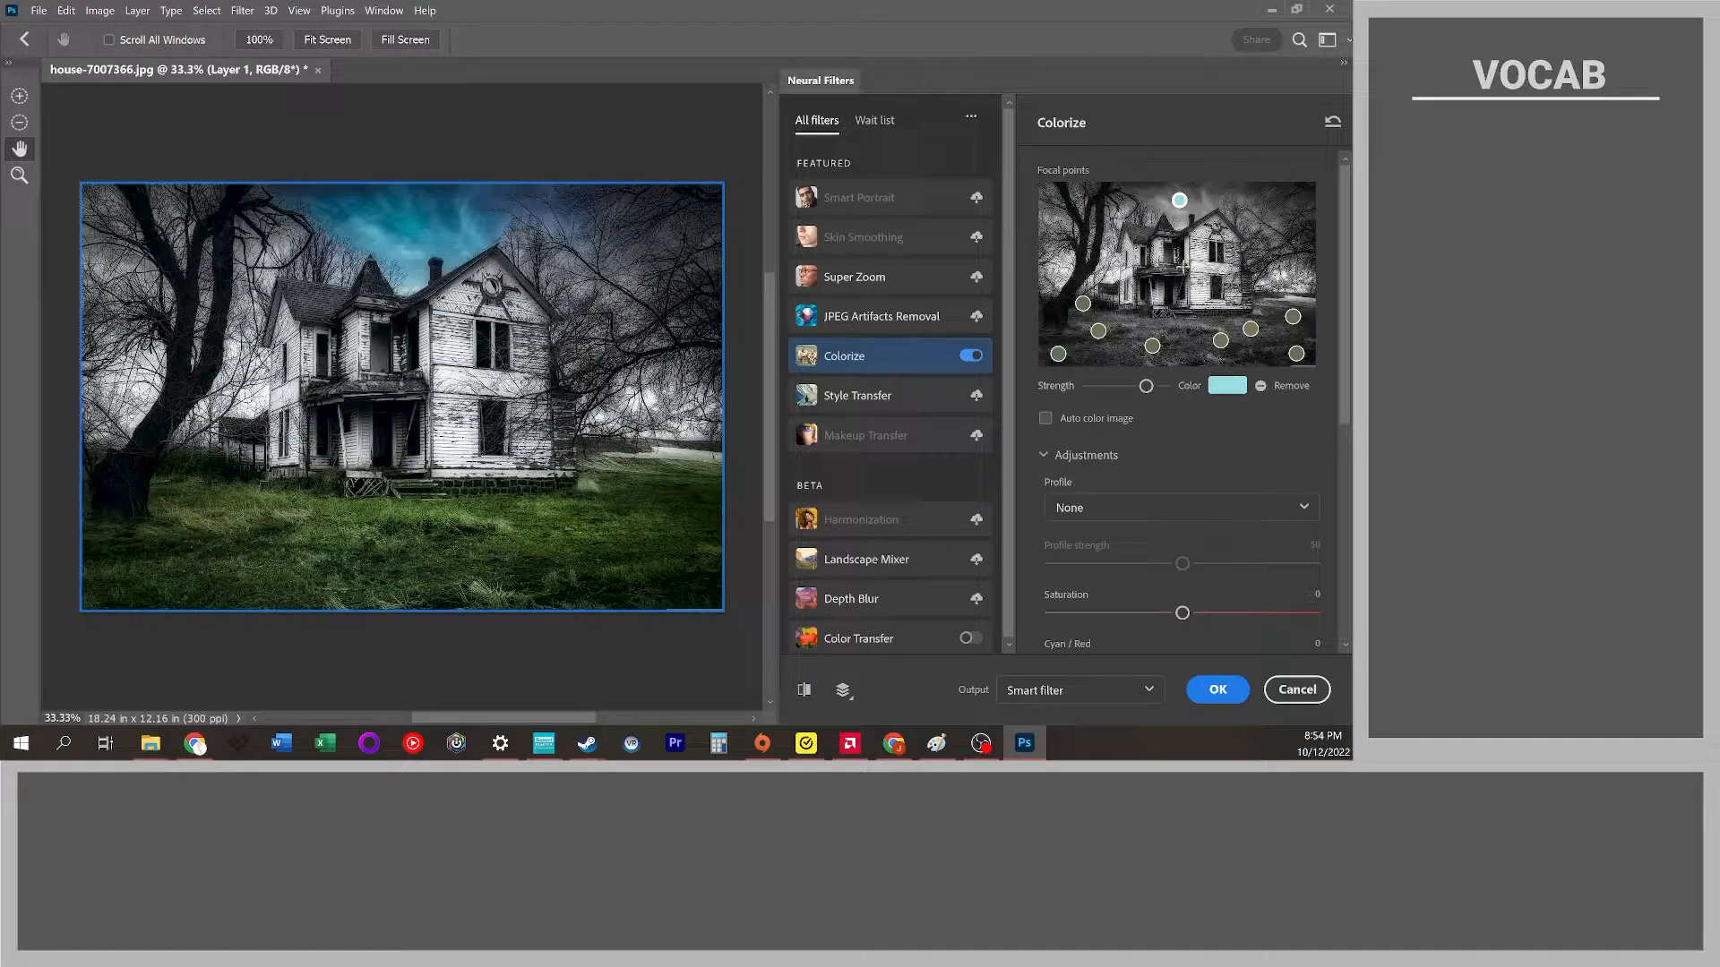
- Lower the strength of the sky focal point to slightly below the middle of its range
left_click(1113, 385)
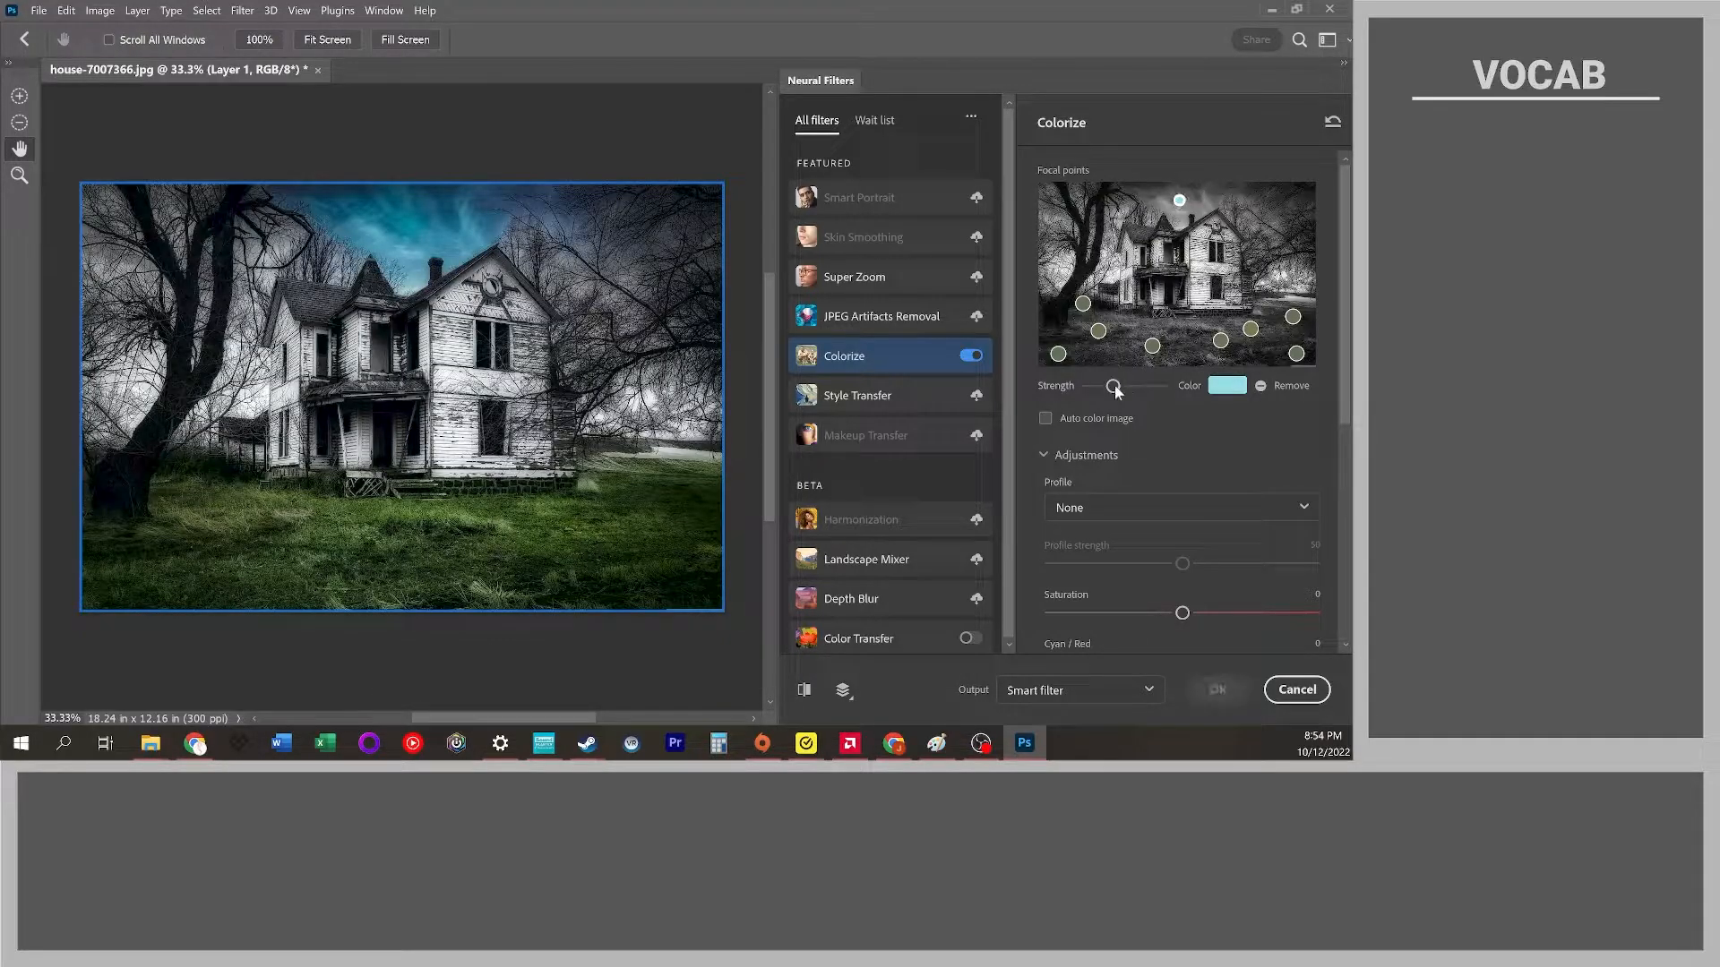
left_click(1122, 386)
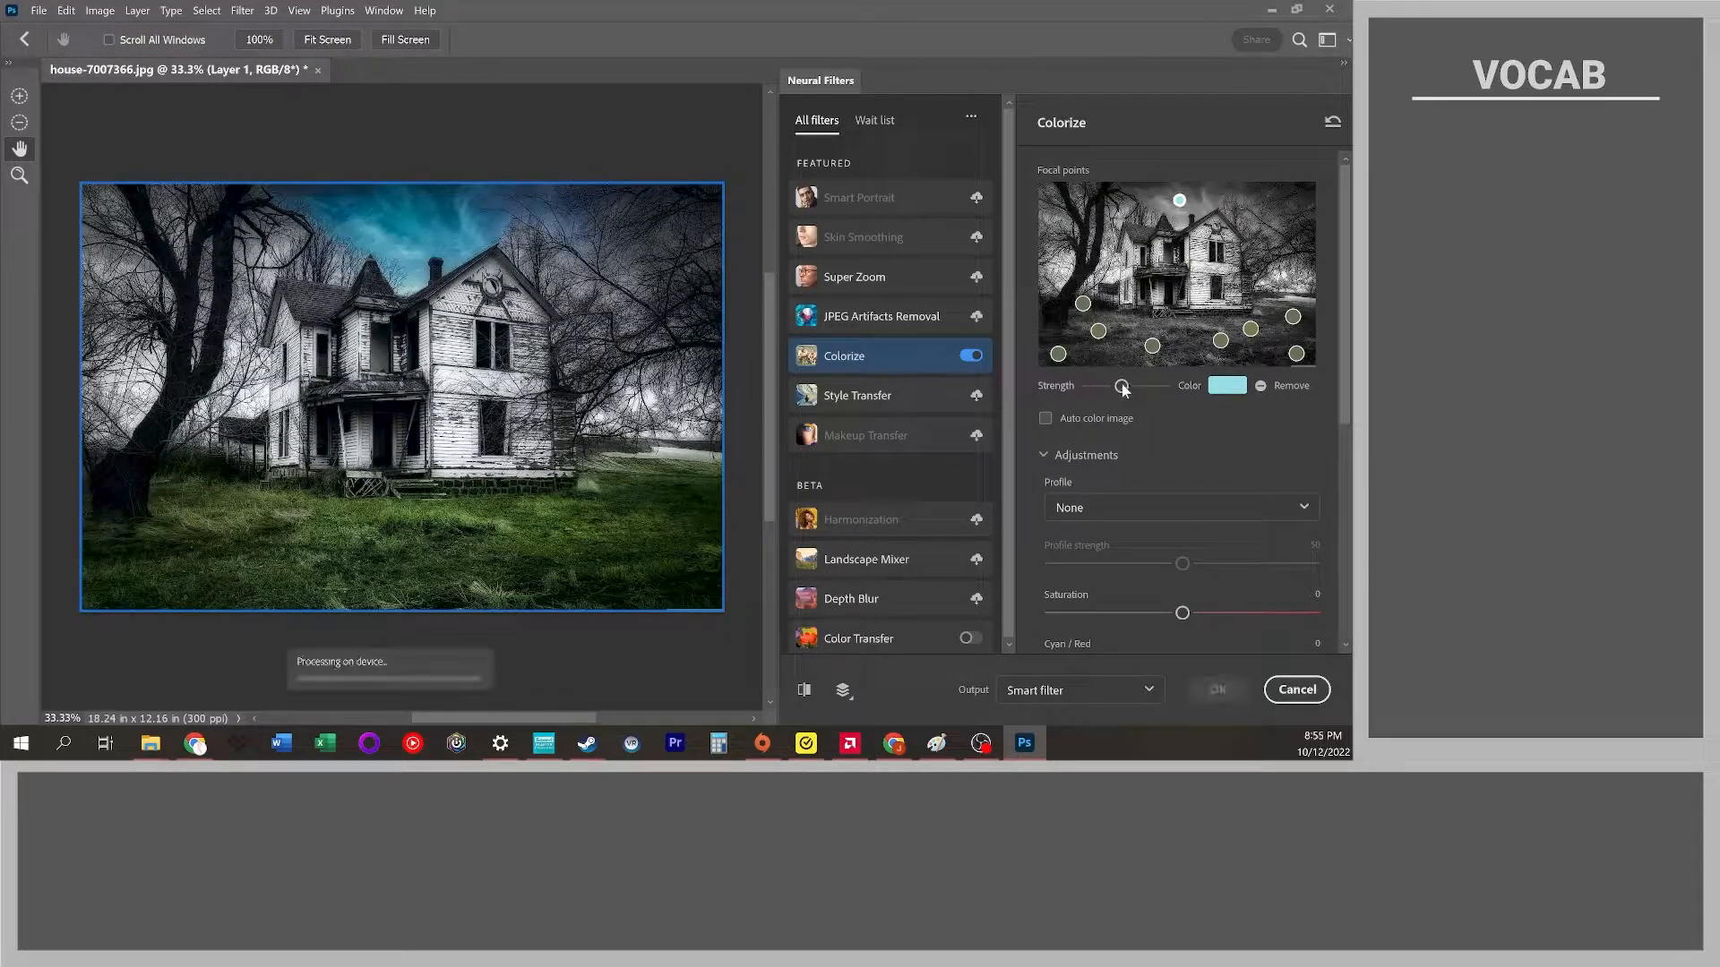
left_click(1113, 386)
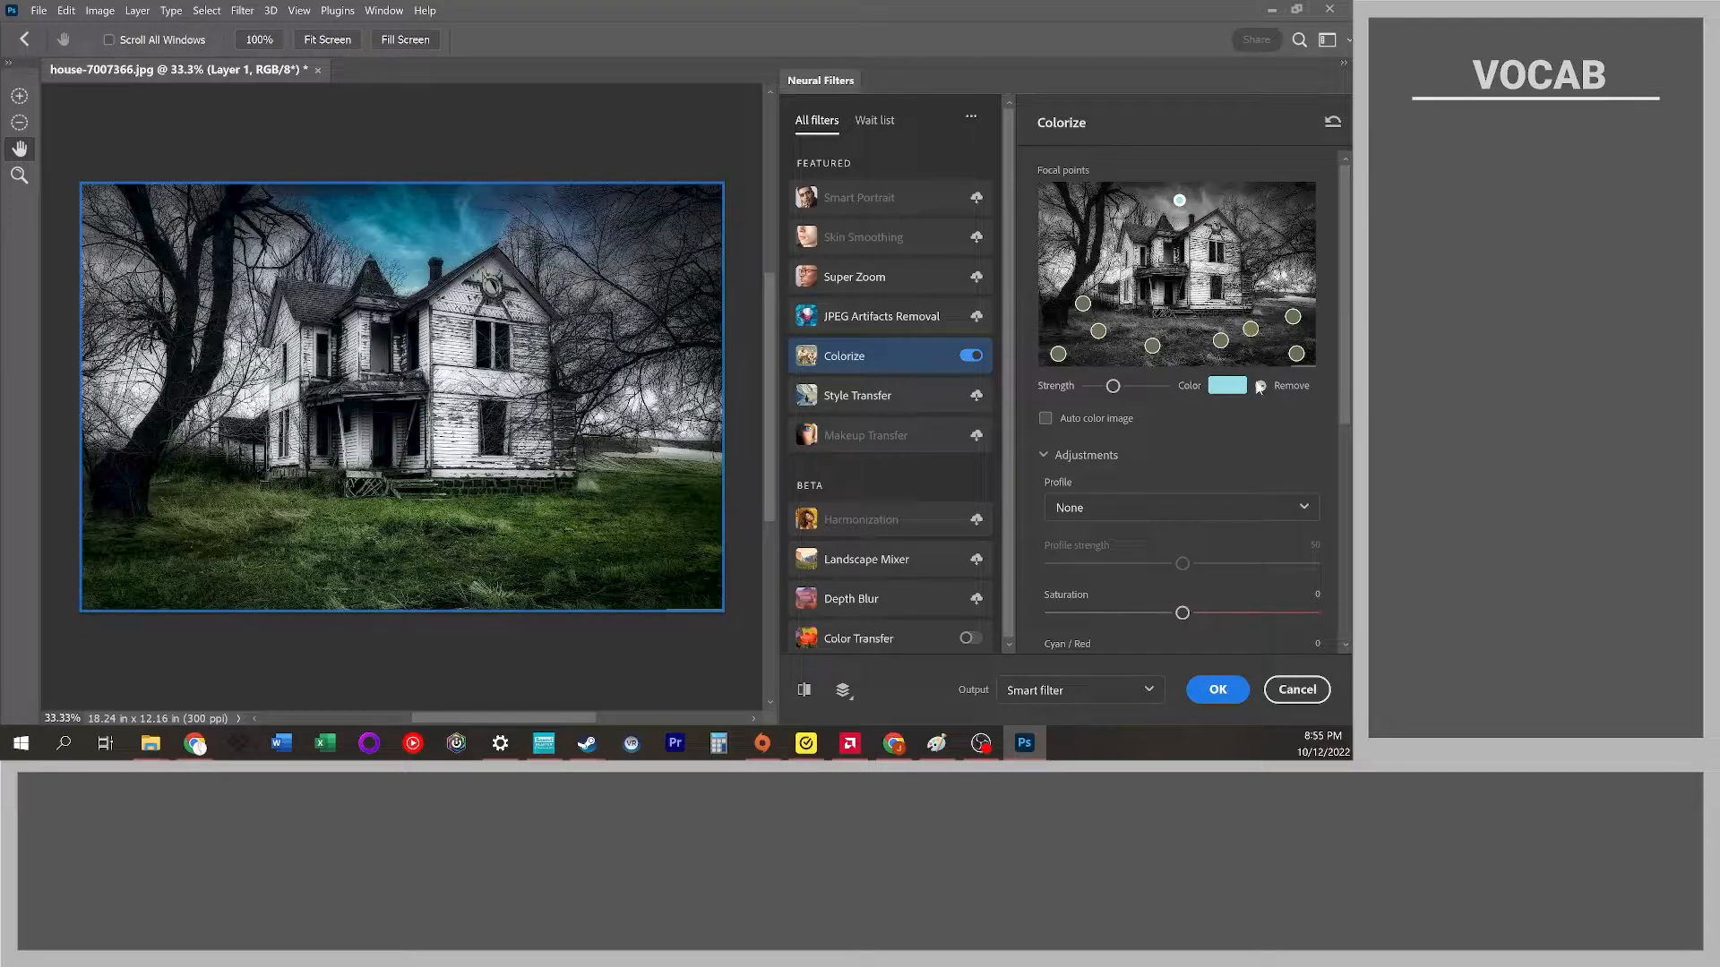
- Enable automatic image colouring and remove every focal point from the sky and the lawn
left_click(1093, 420)
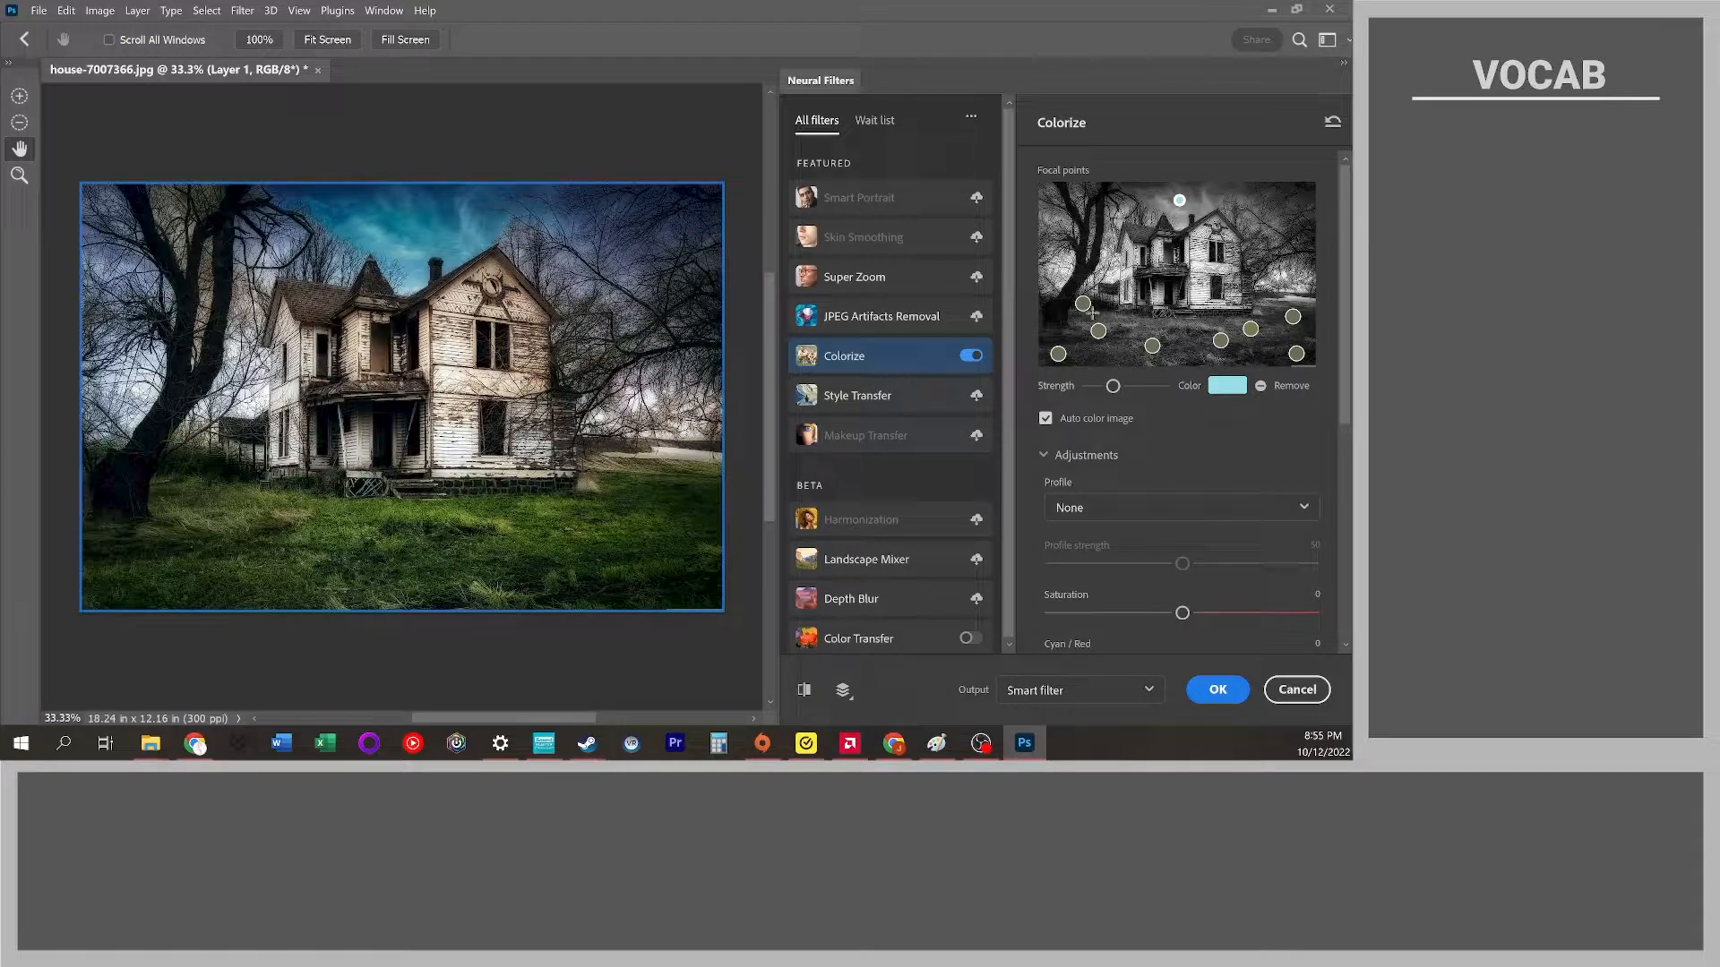
left_click(1260, 386)
left_click(1261, 386)
left_click(1260, 386)
left_click(1260, 386)
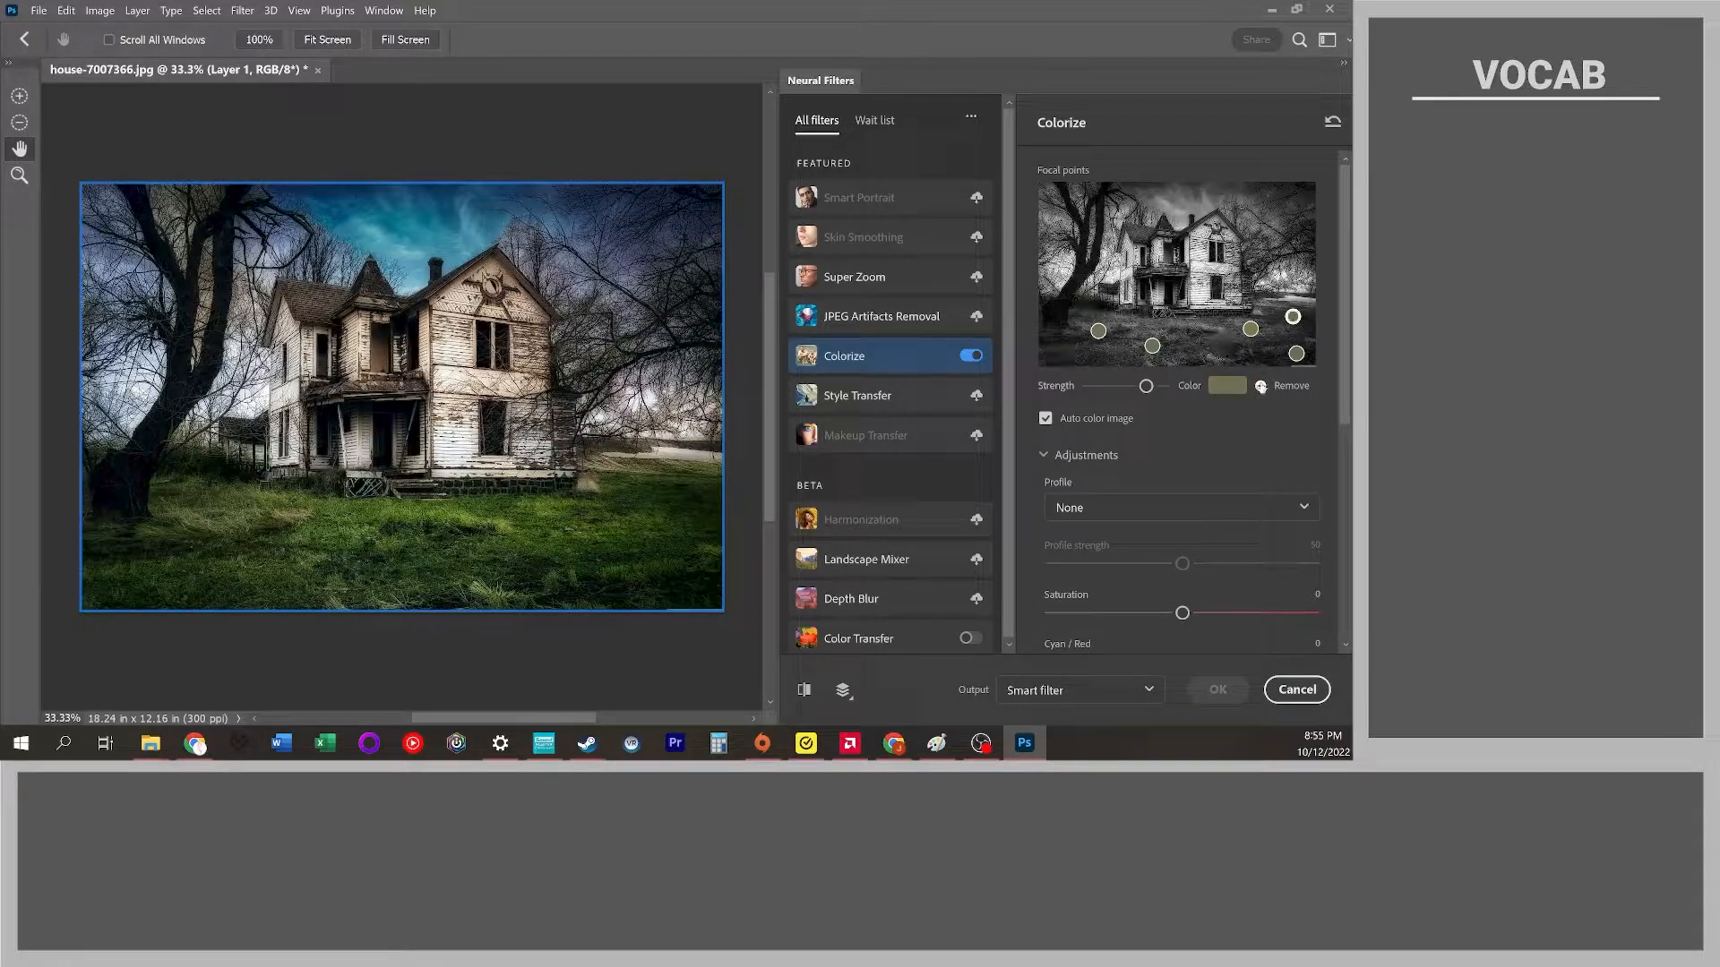
left_click(1260, 386)
left_click(1260, 387)
left_click(1261, 387)
left_click(1260, 386)
left_click(1260, 386)
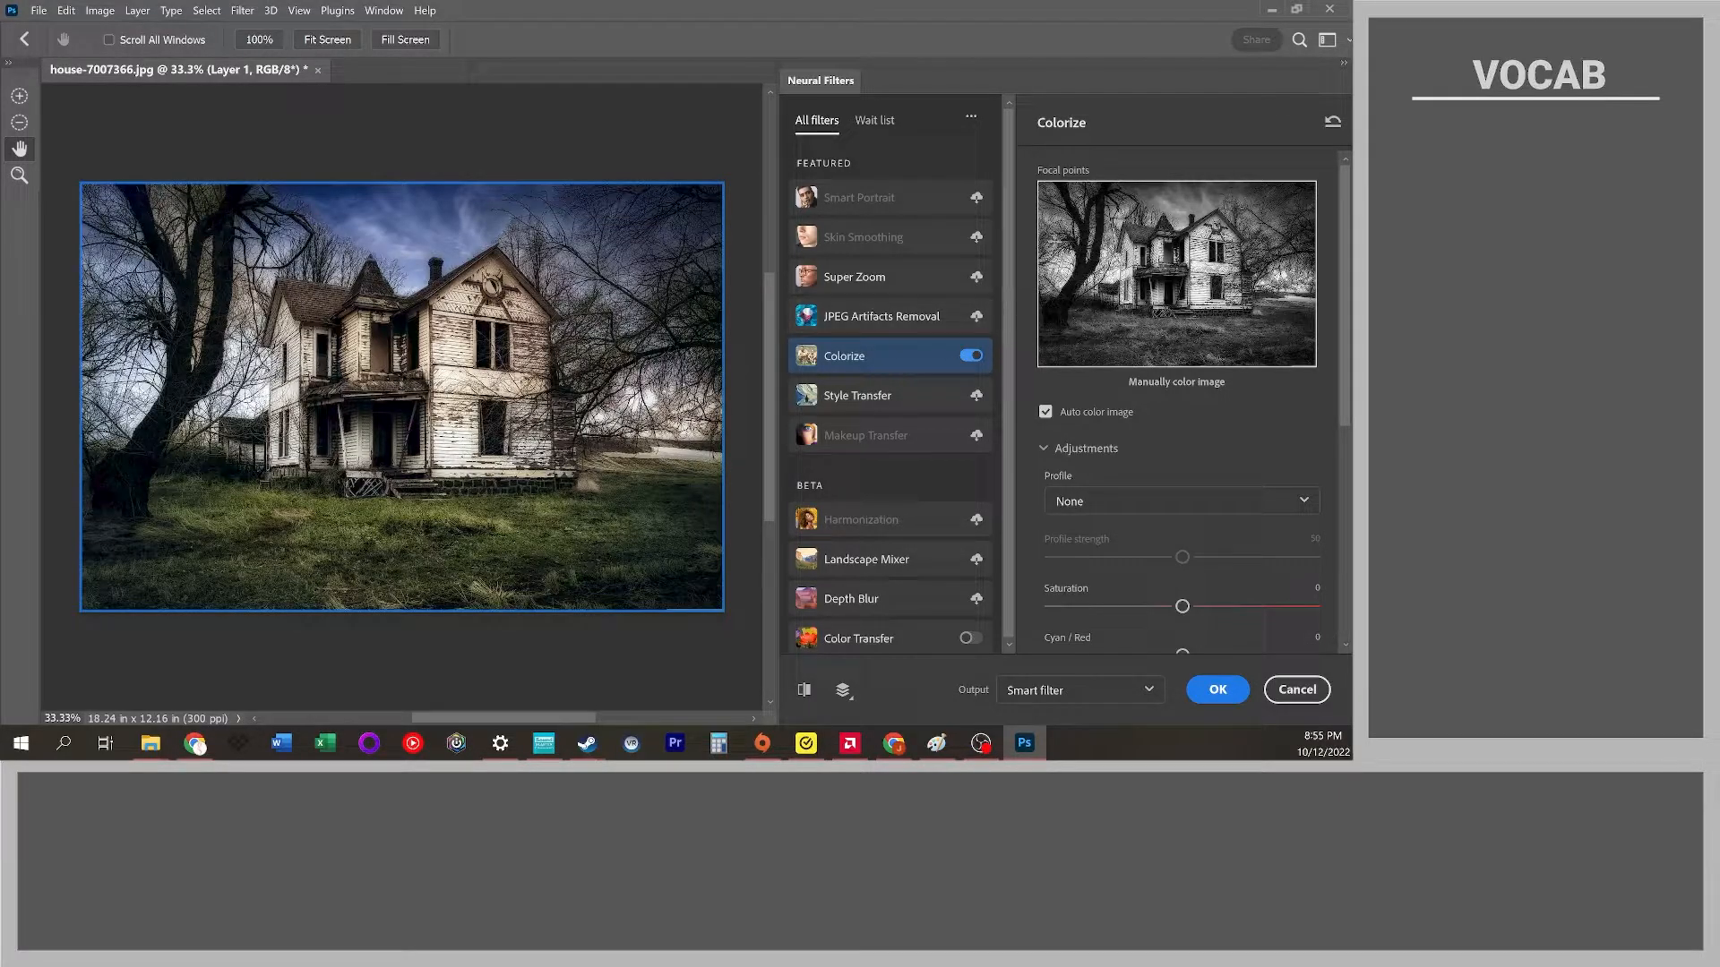
- Add slate-blue #647d99 focal points in the sky among the tree branches, between tree and house, and right of the house
left_click(1082, 201)
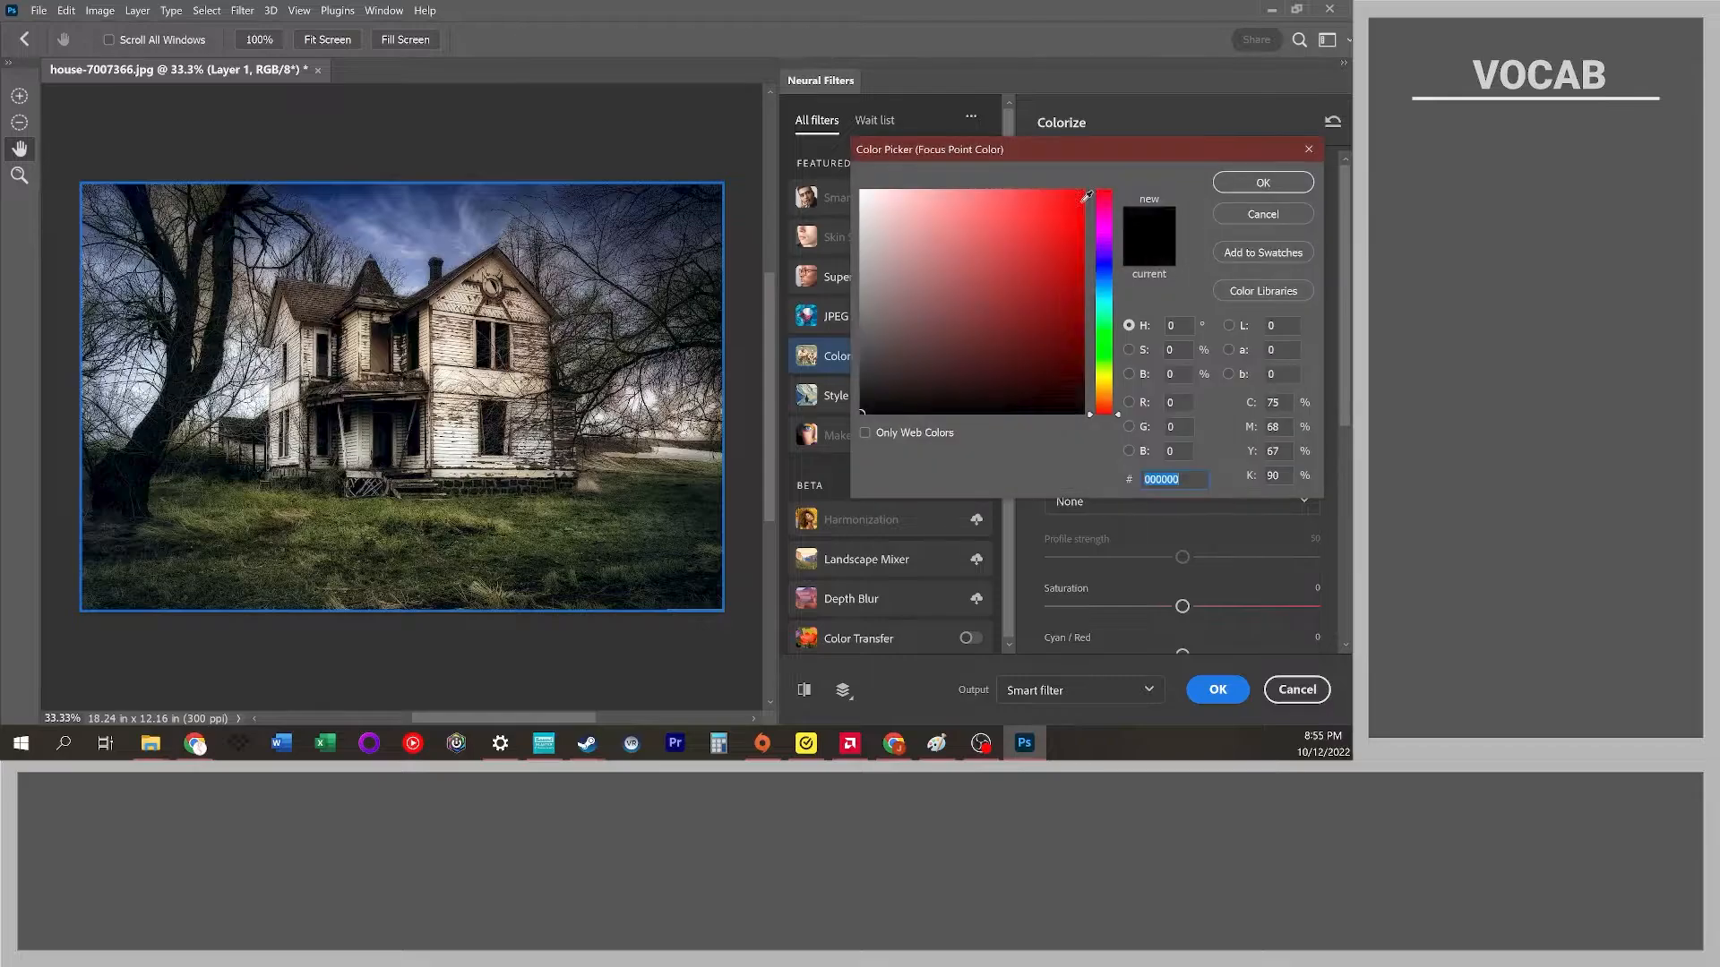
left_click(1263, 213)
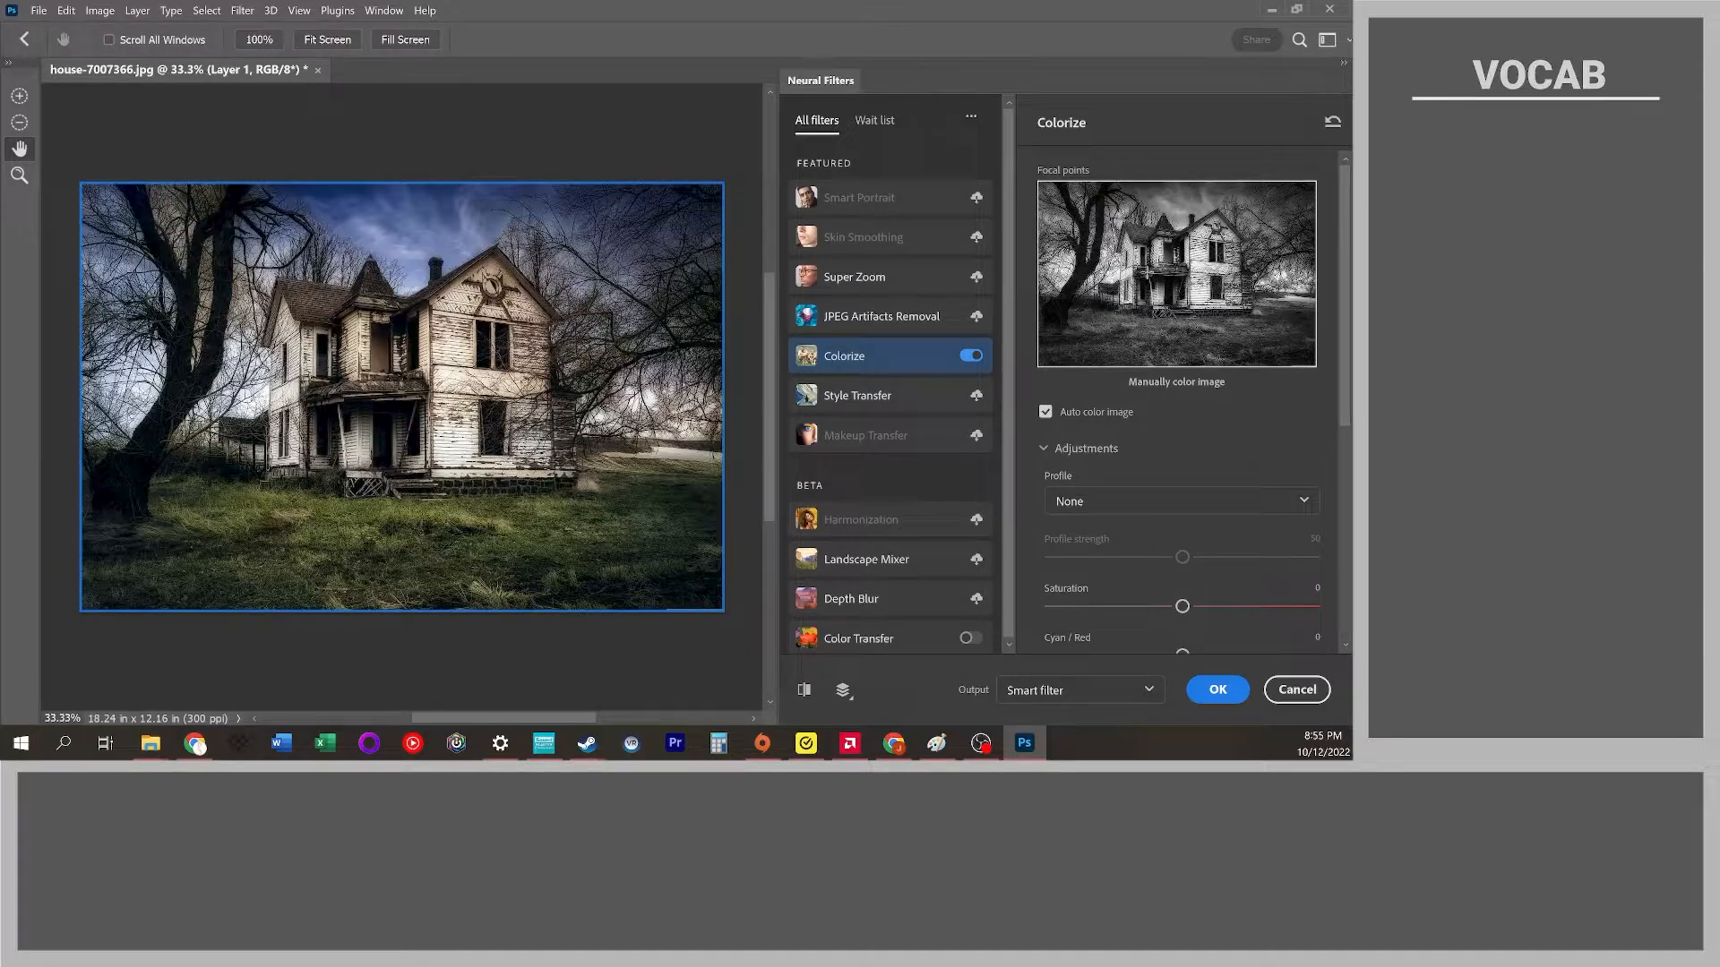
left_click(1084, 201)
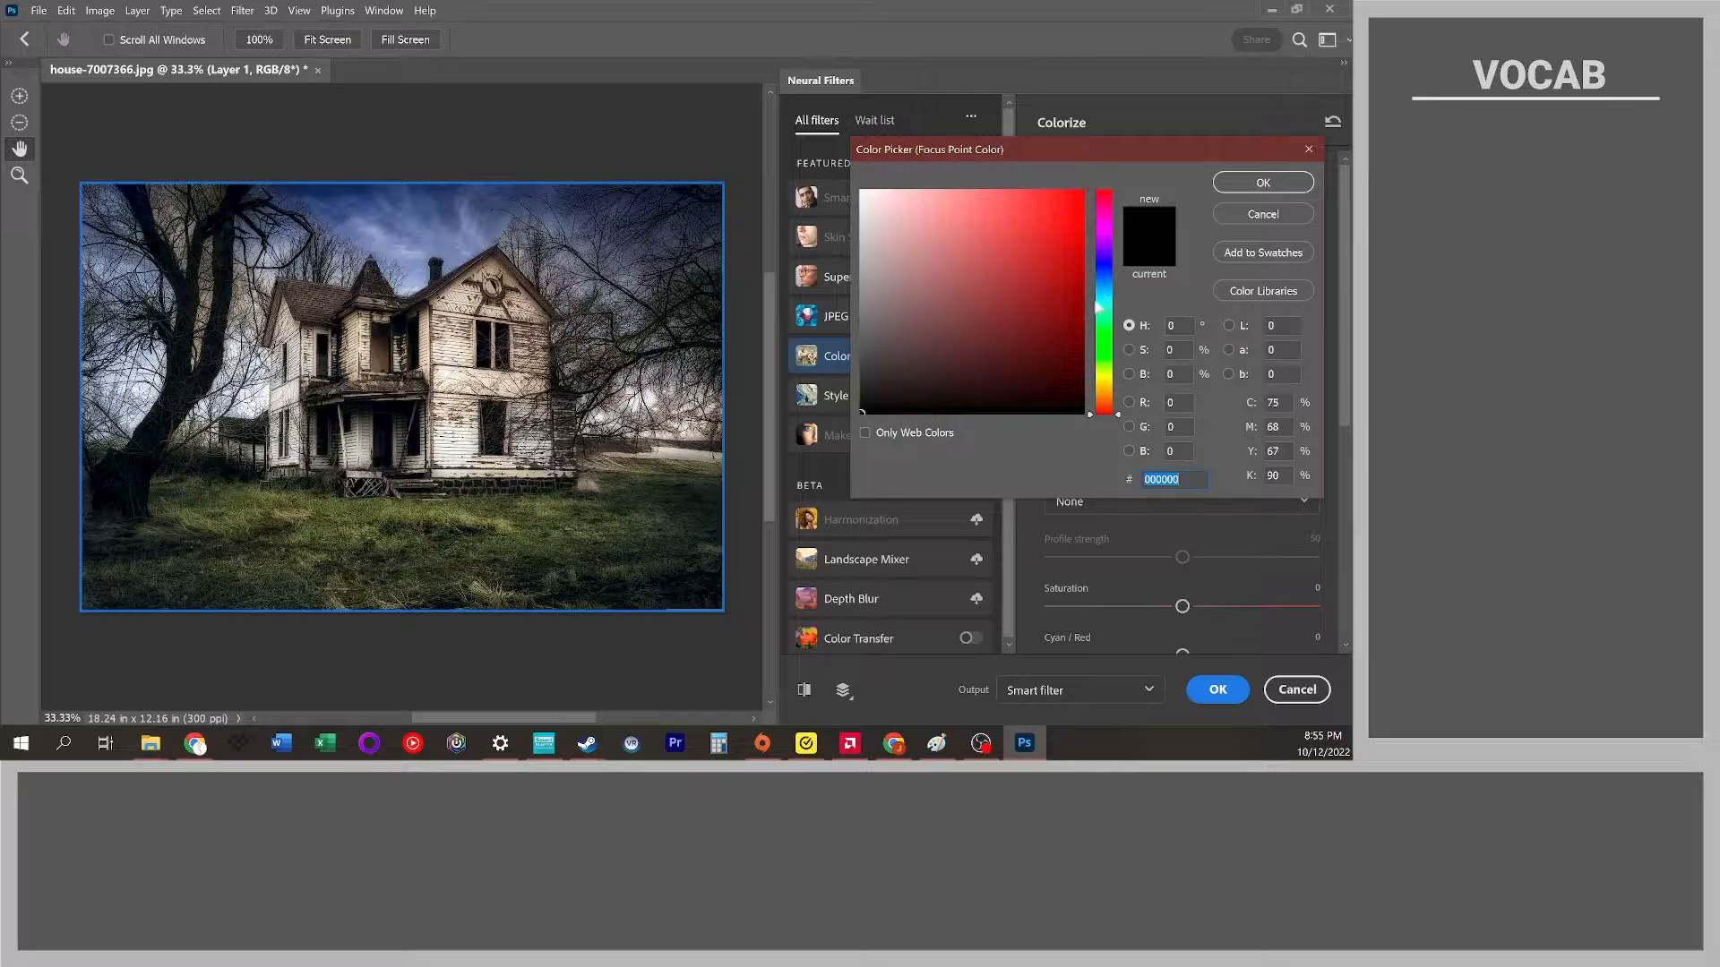
left_click(1105, 282)
left_click(938, 280)
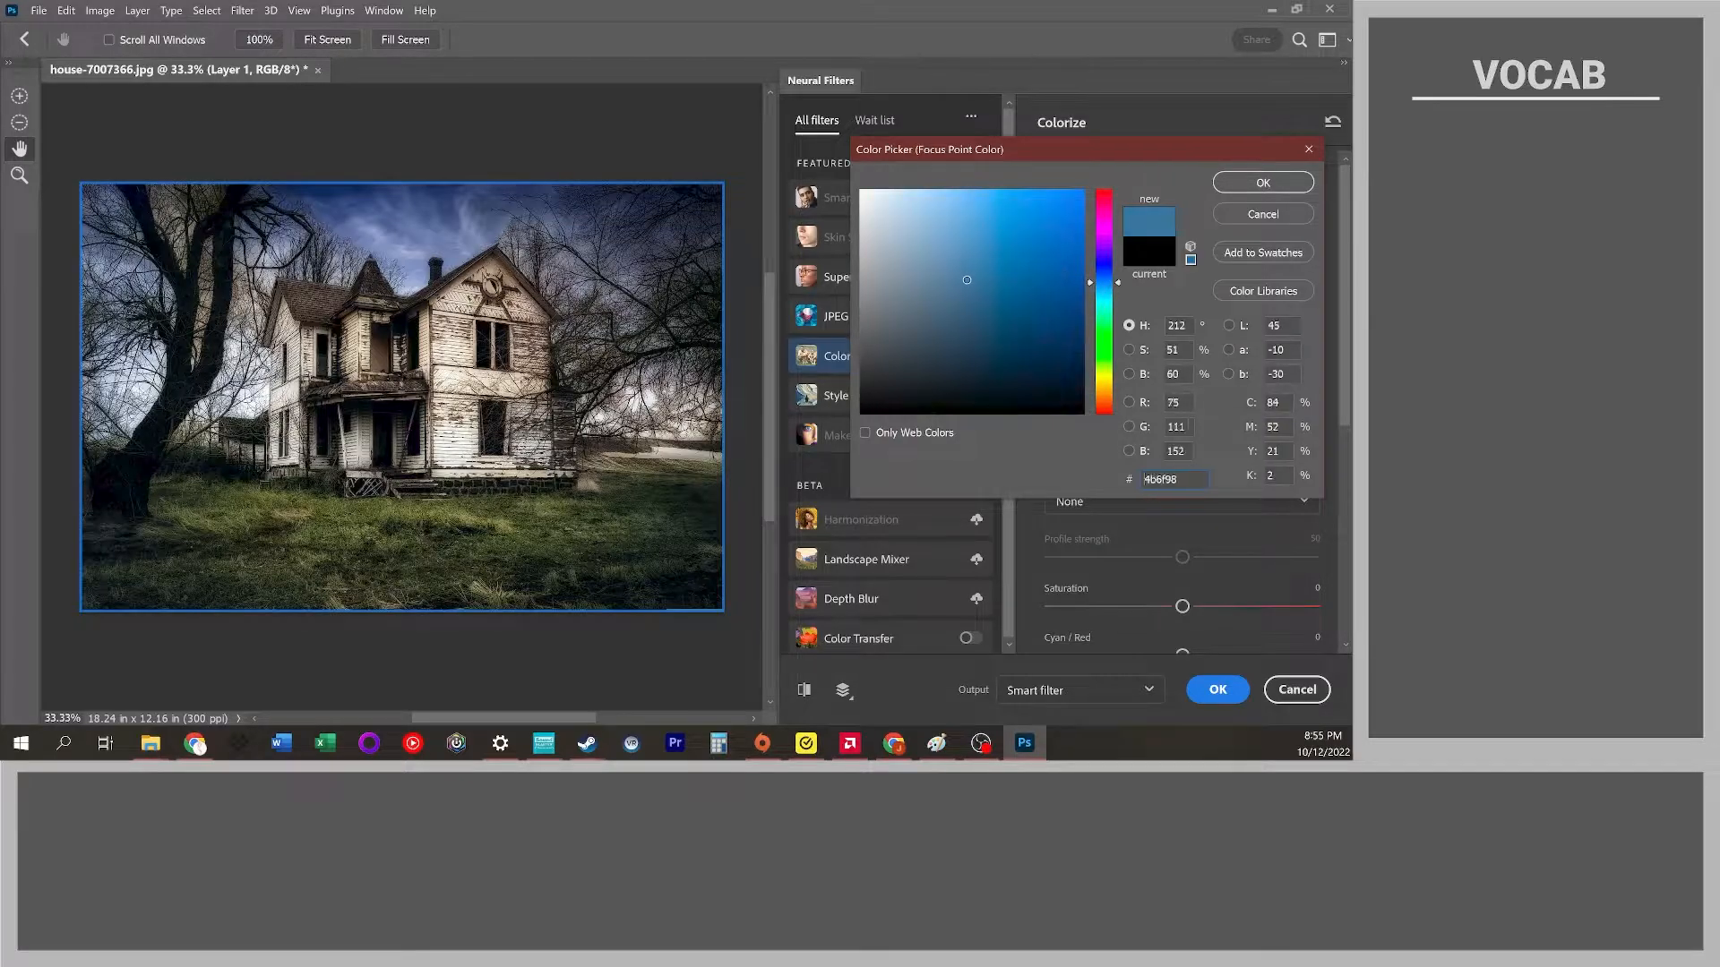
left_click_drag(939, 280, 938, 281)
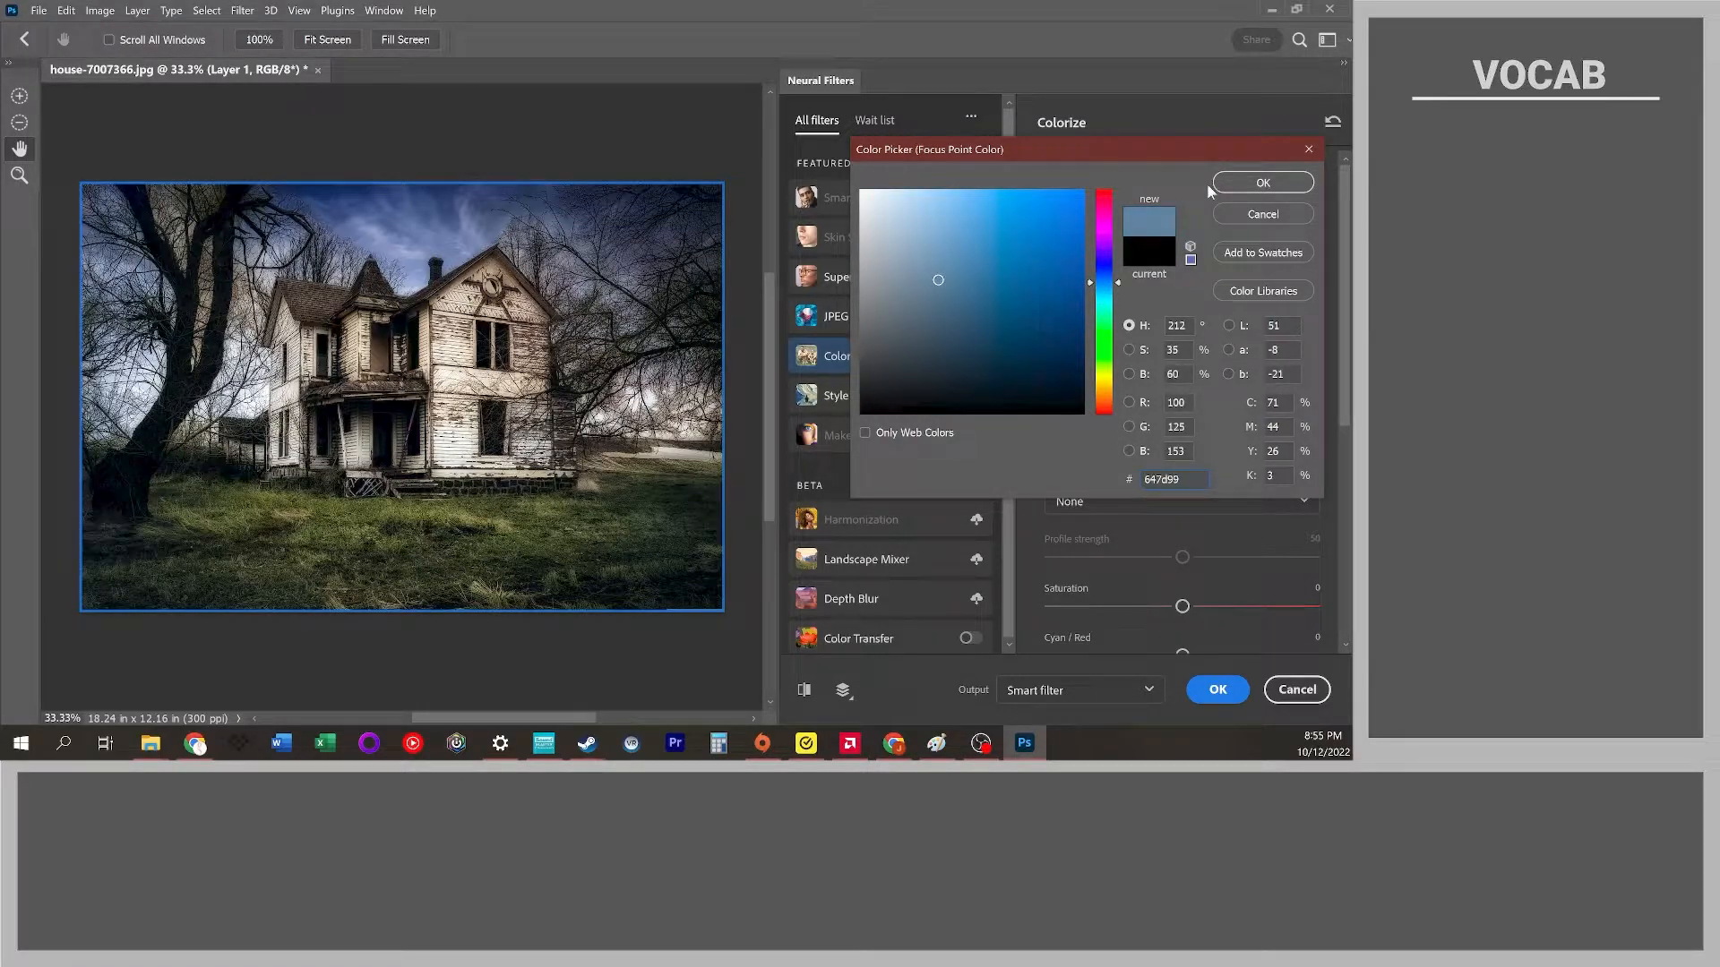
left_click(1264, 184)
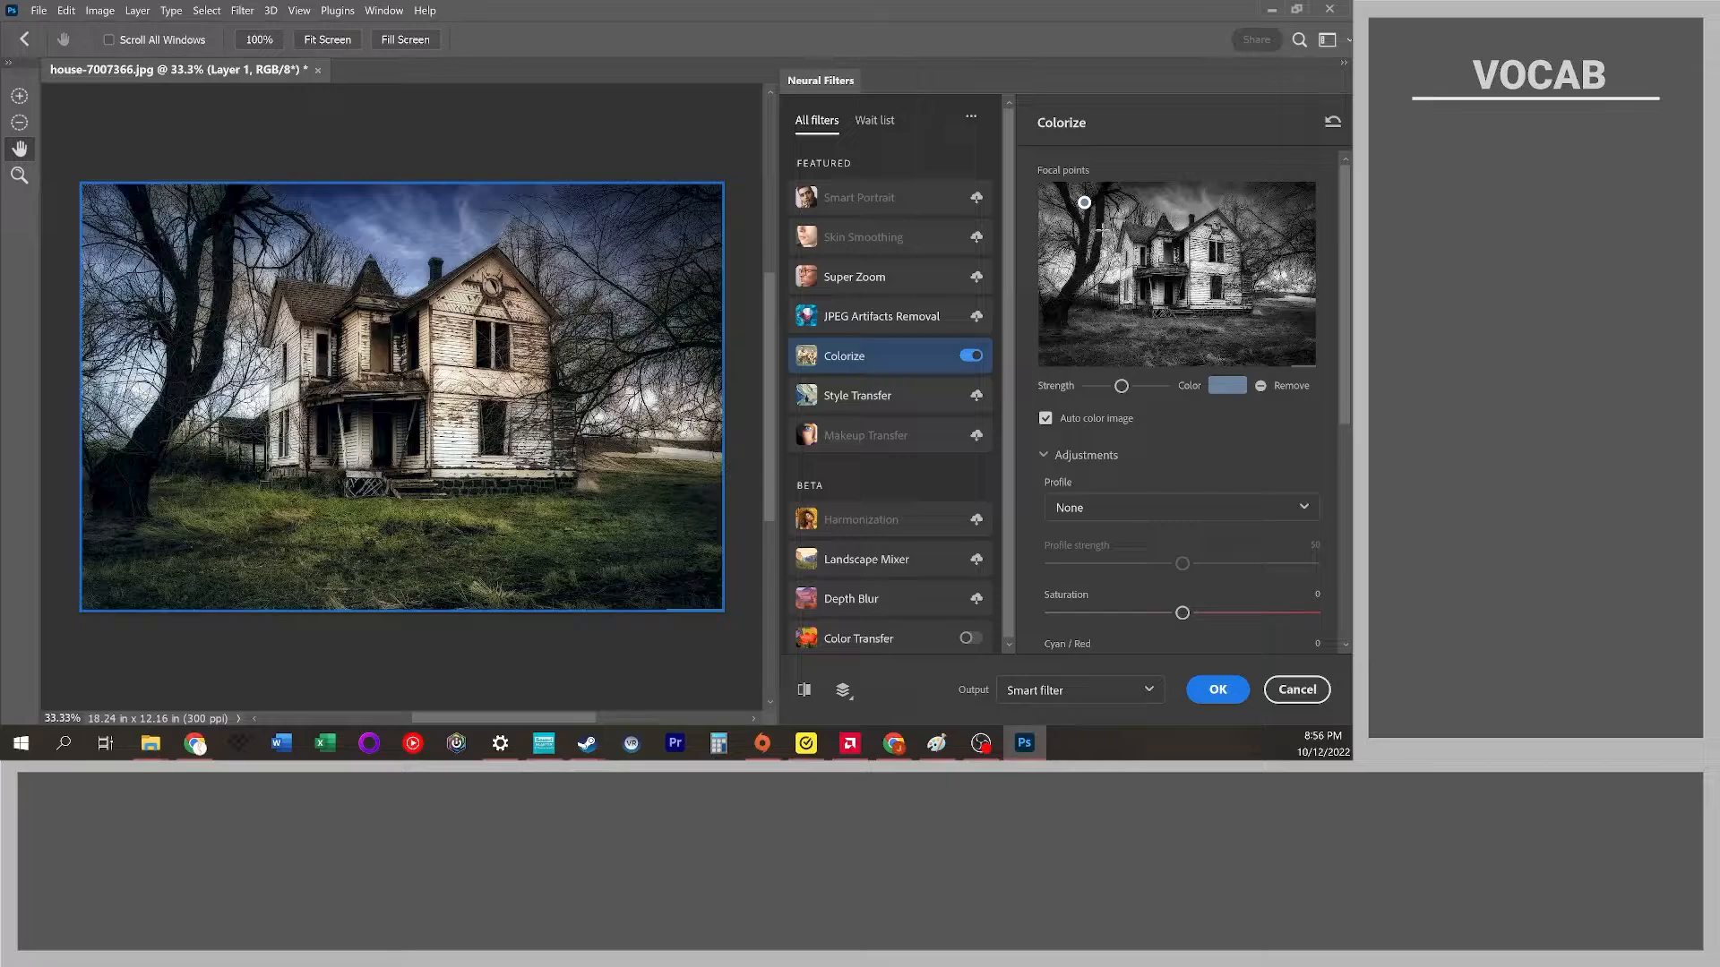
left_click(1104, 231)
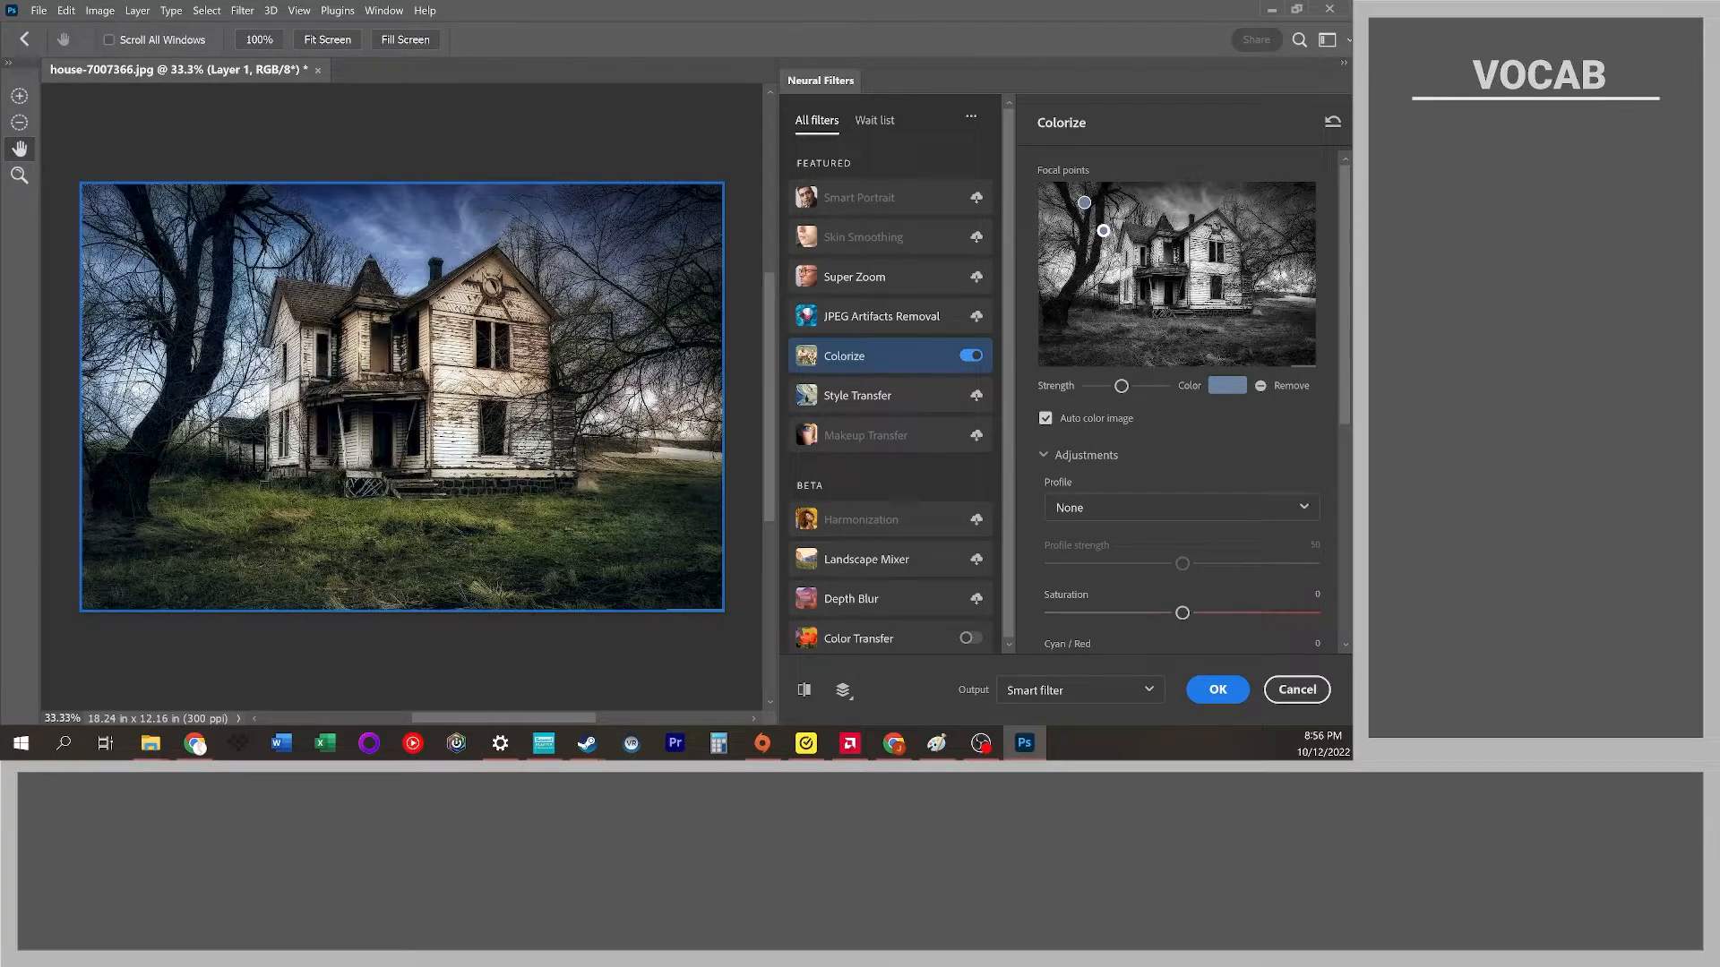
left_click(1286, 269)
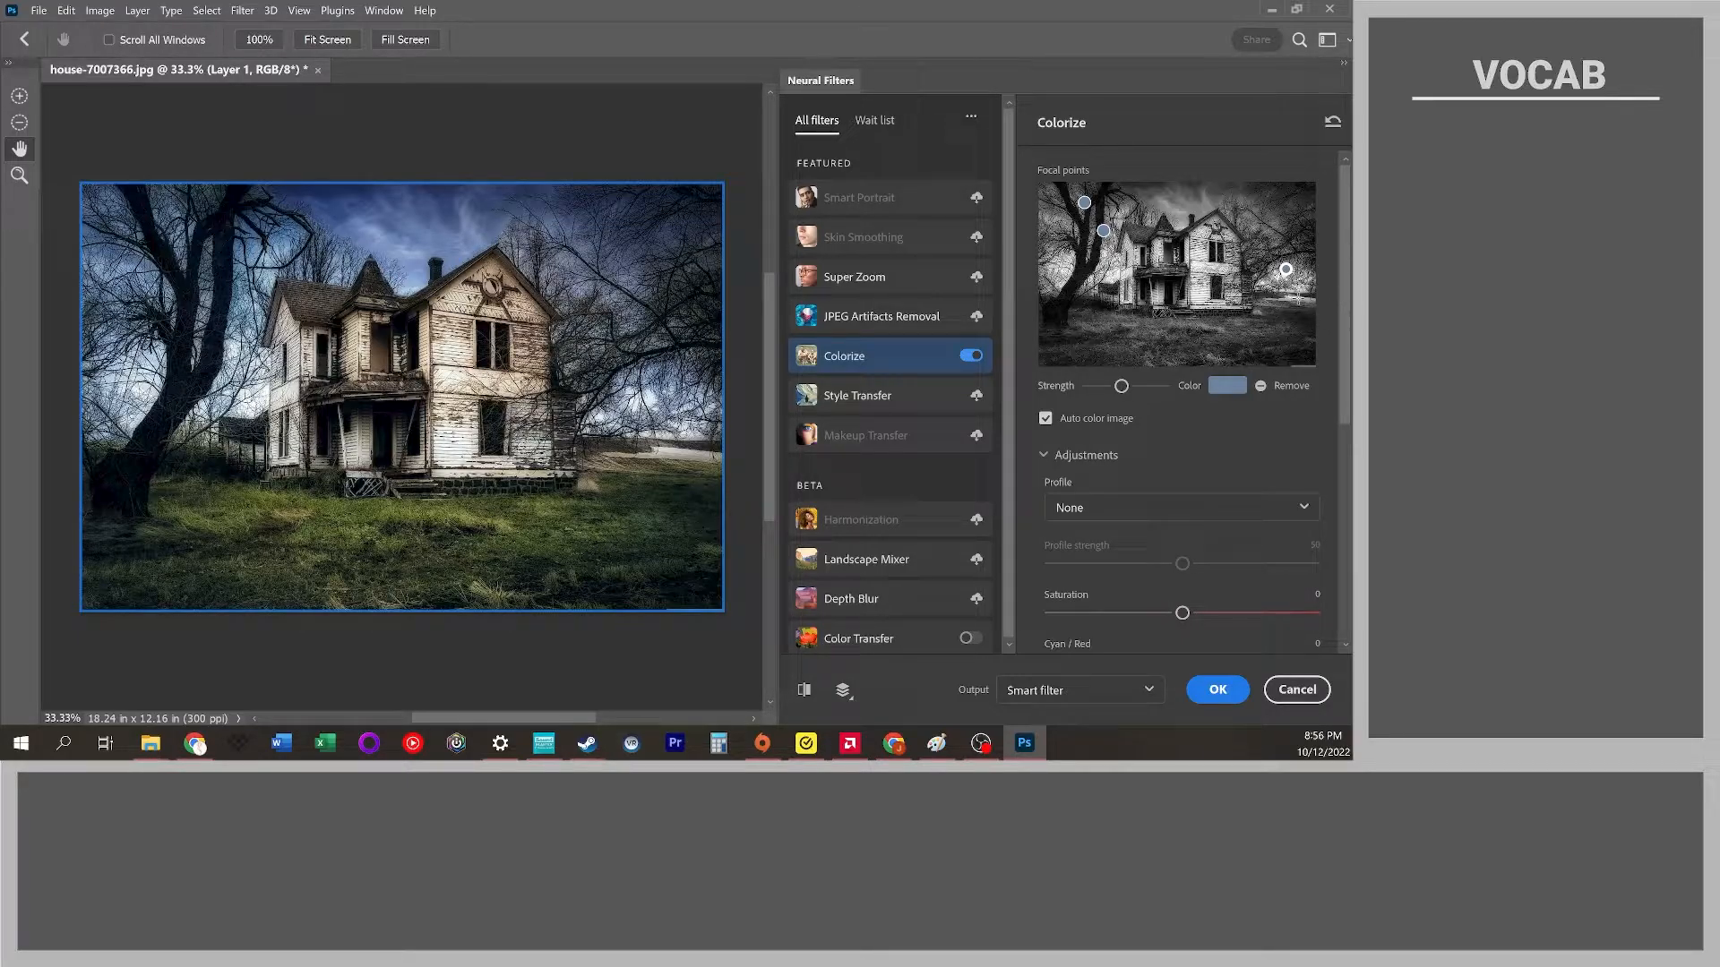
- Add a focal point on the pale strip of ground right of the house and colour it light grey #c8c8c8
left_click(1227, 386)
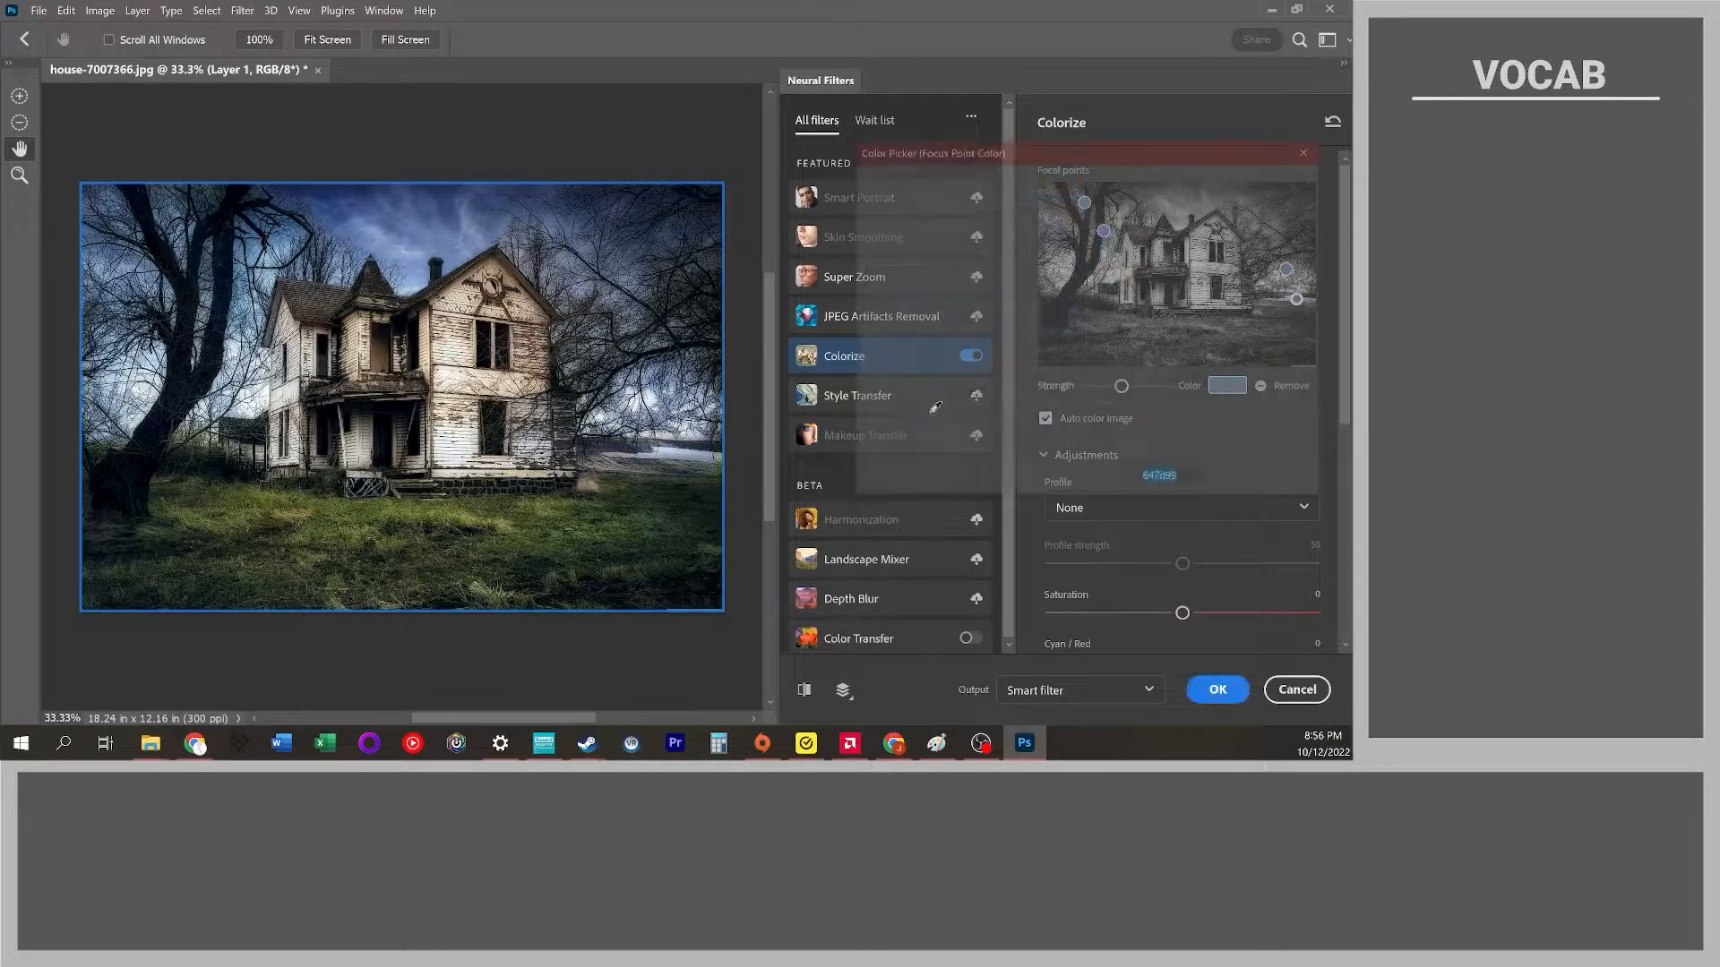
left_click_drag(938, 280, 858, 238)
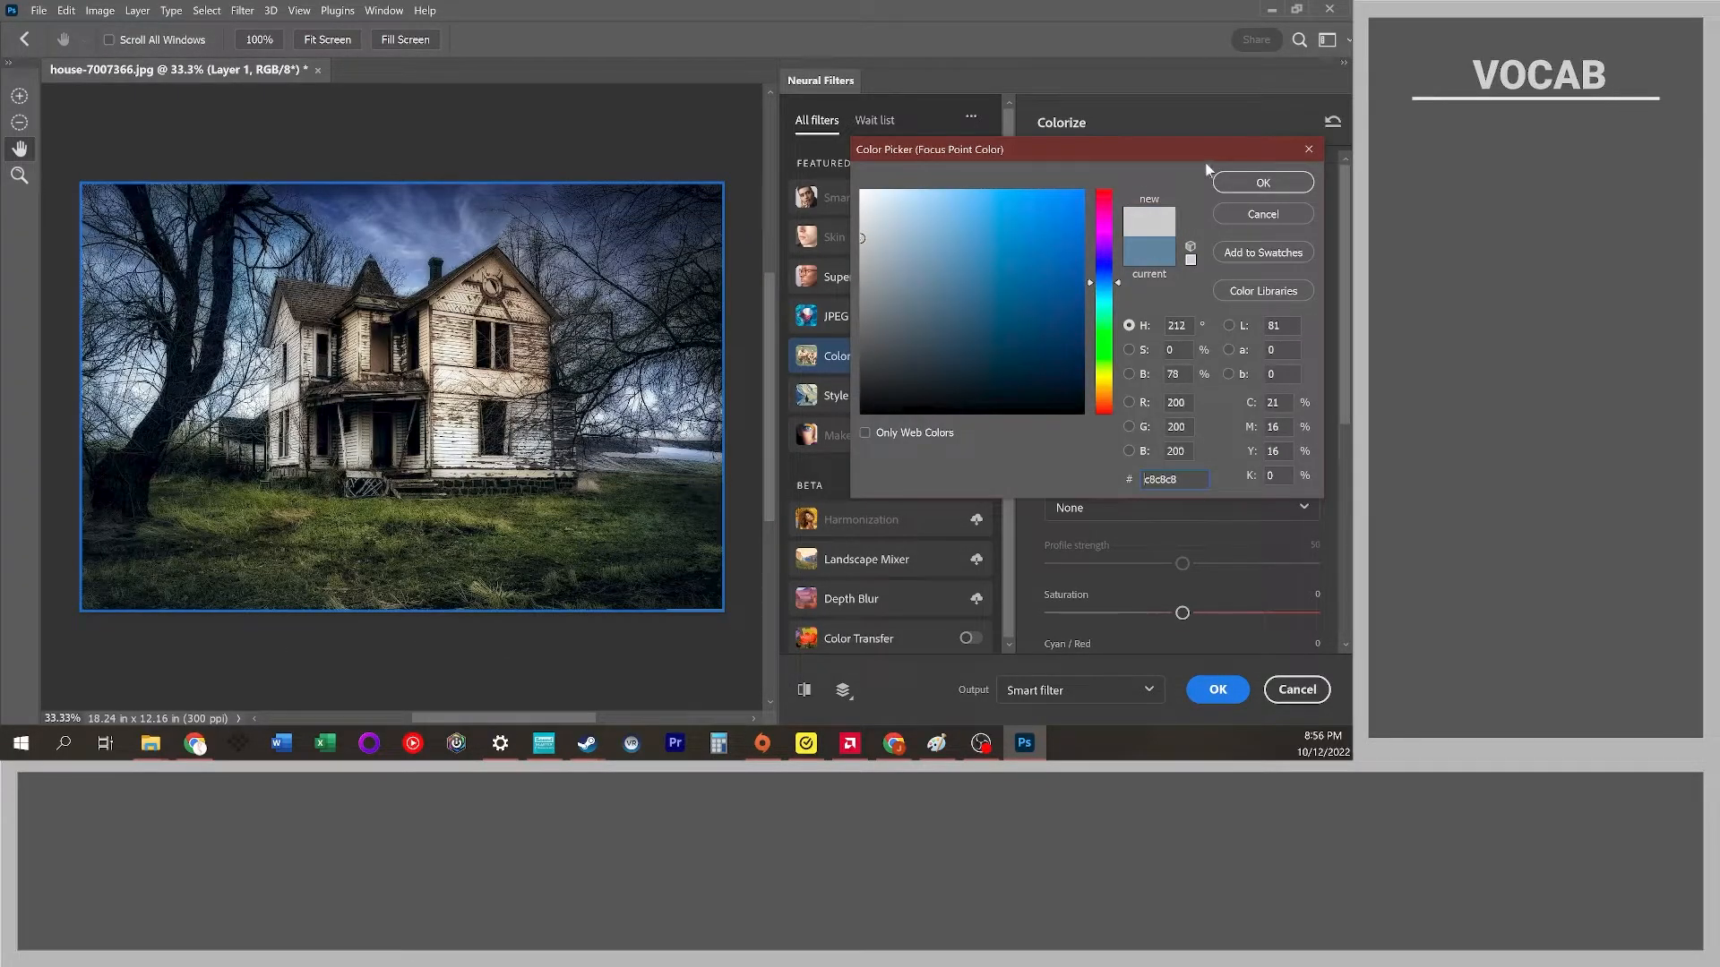
left_click(1258, 184)
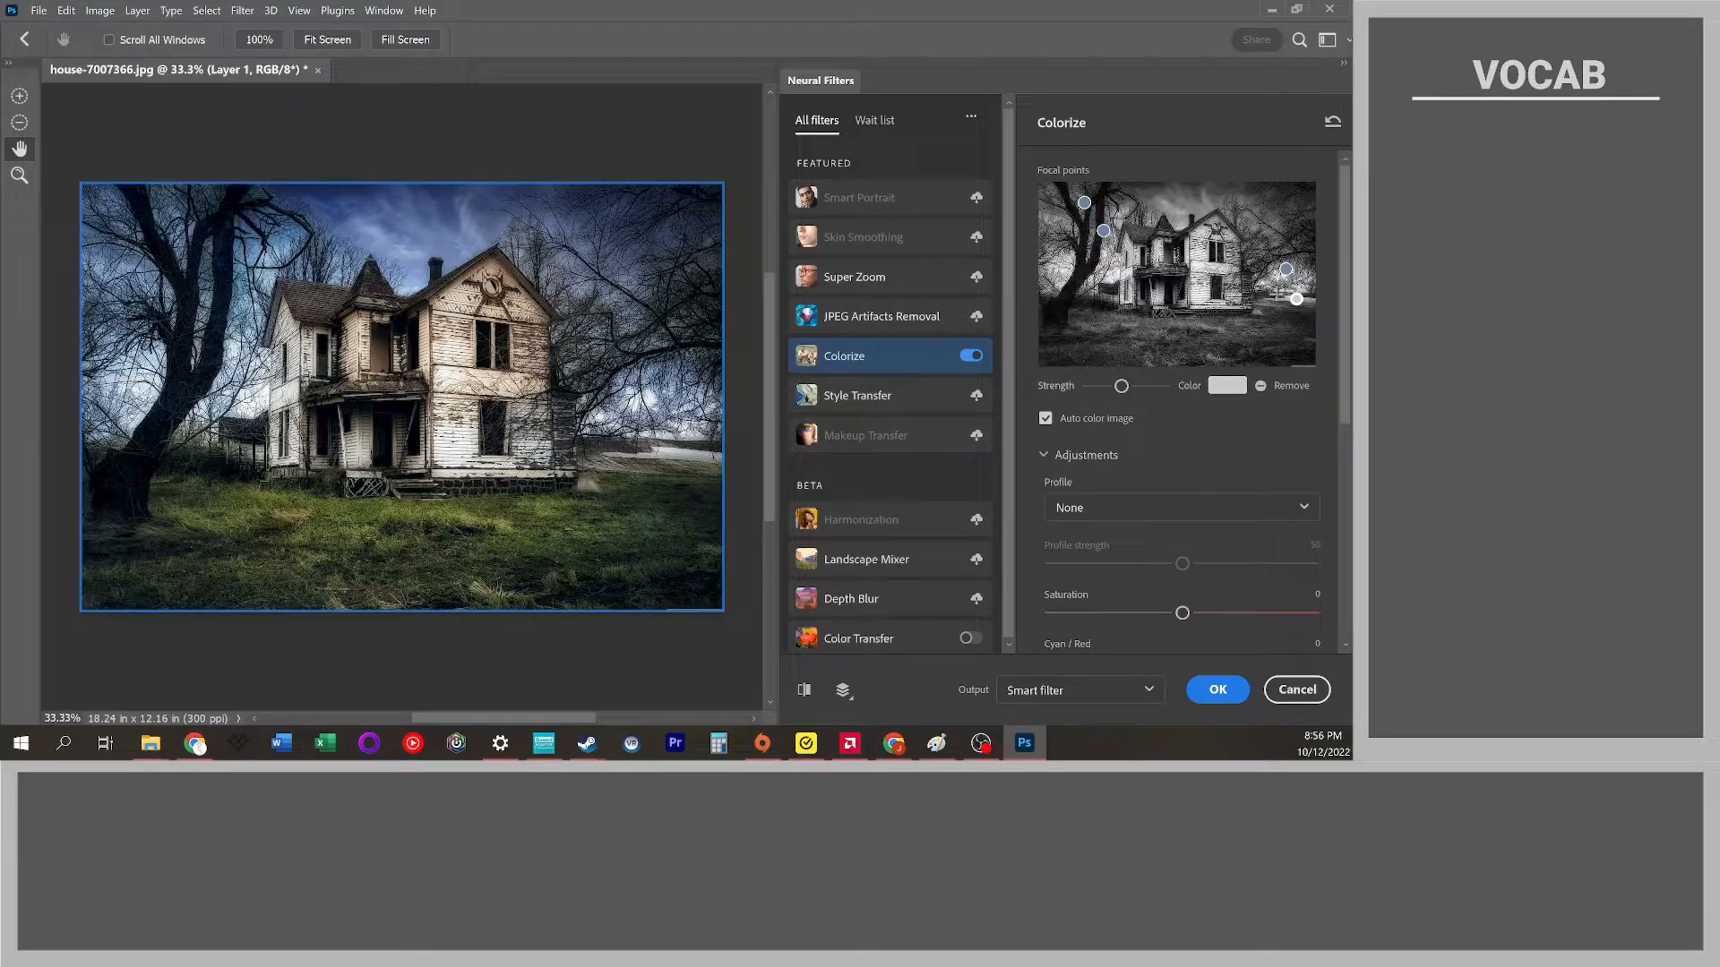
- Add a focal point on the ground just right of the house and colour it muted green #6d8664
left_click(1263, 304)
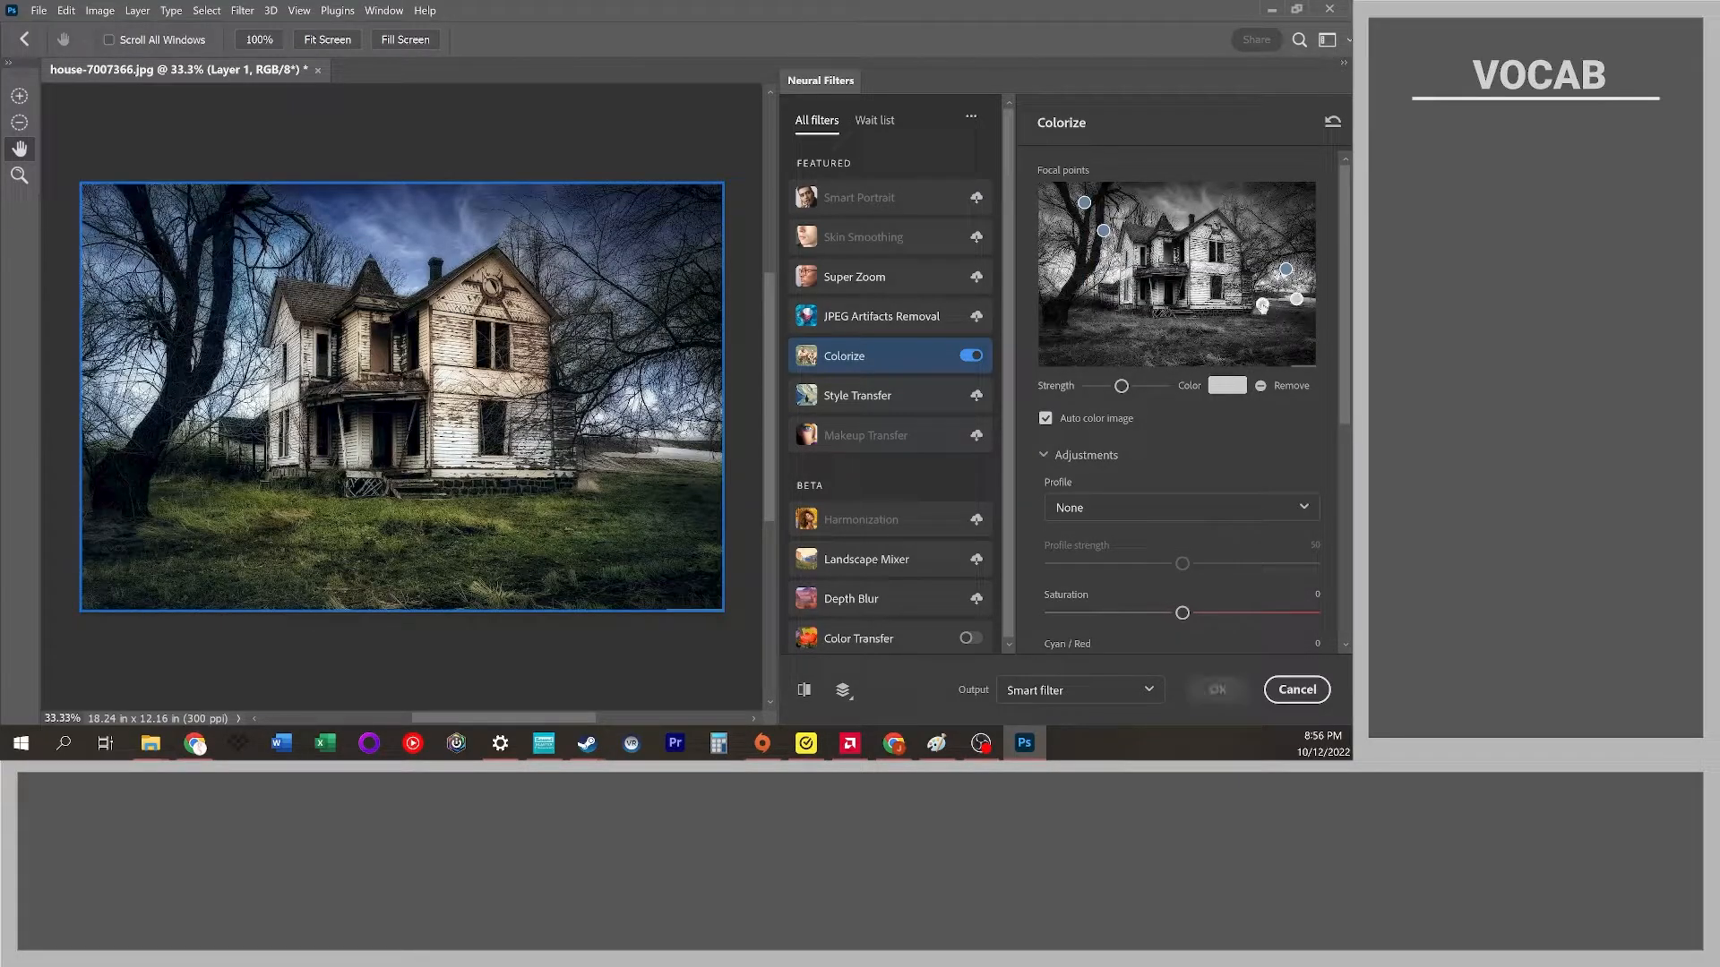
left_click(1226, 385)
left_click(1111, 350)
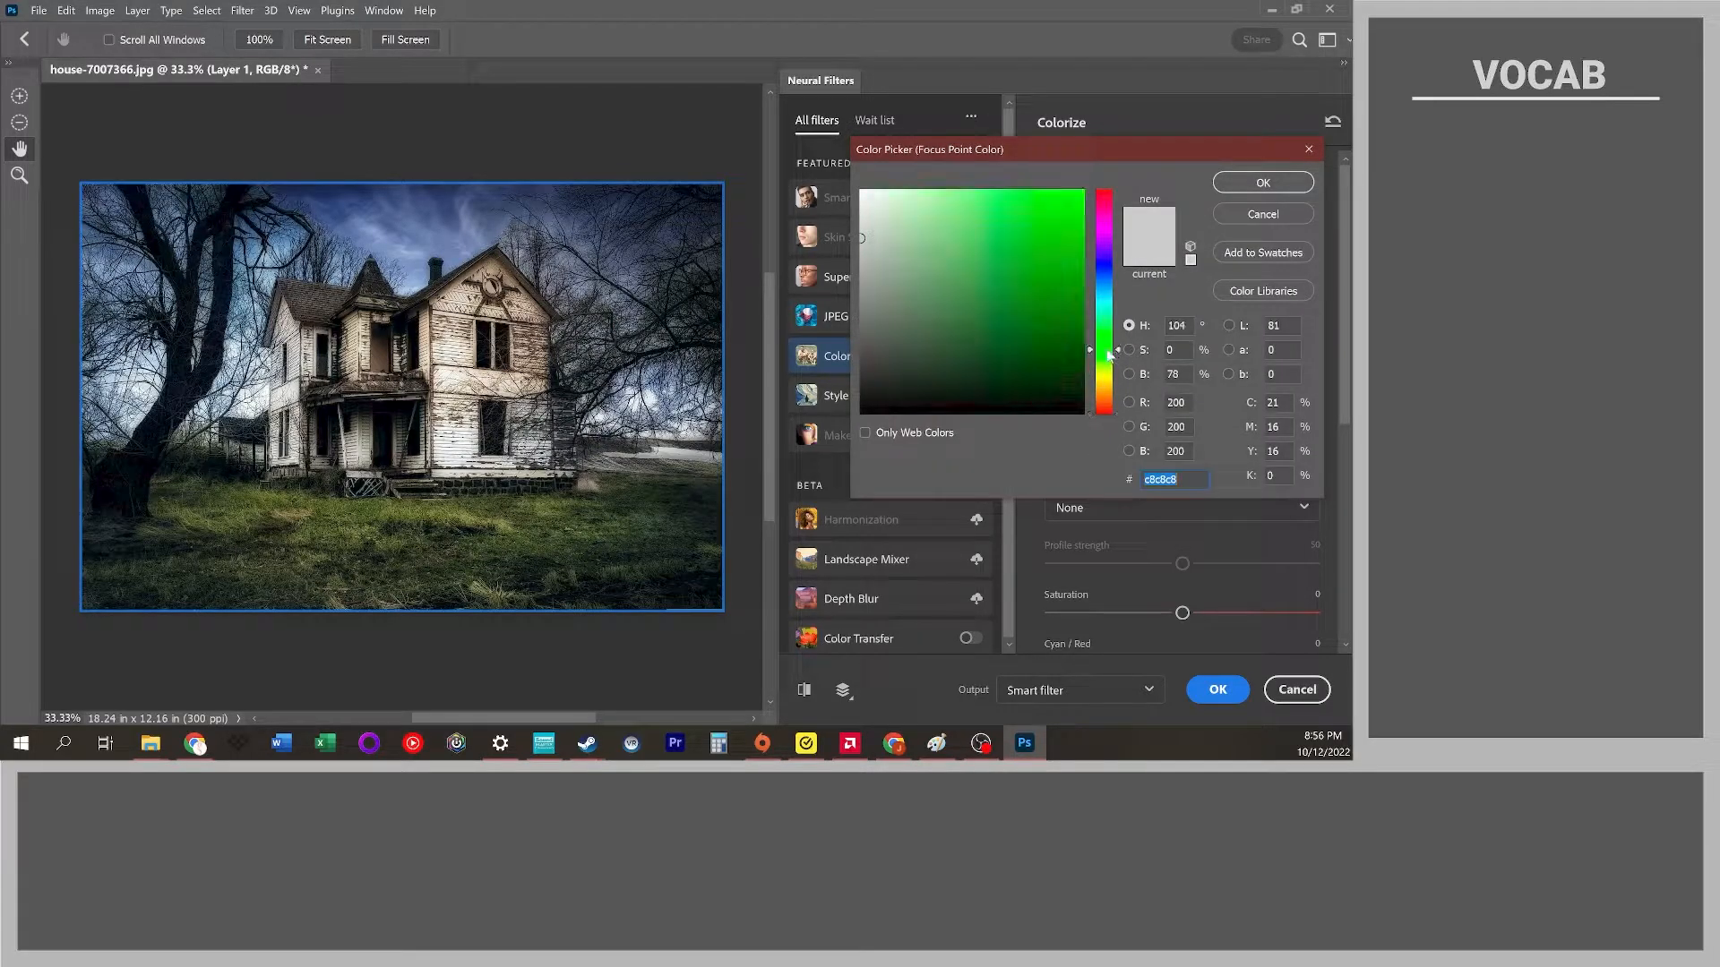
left_click(916, 296)
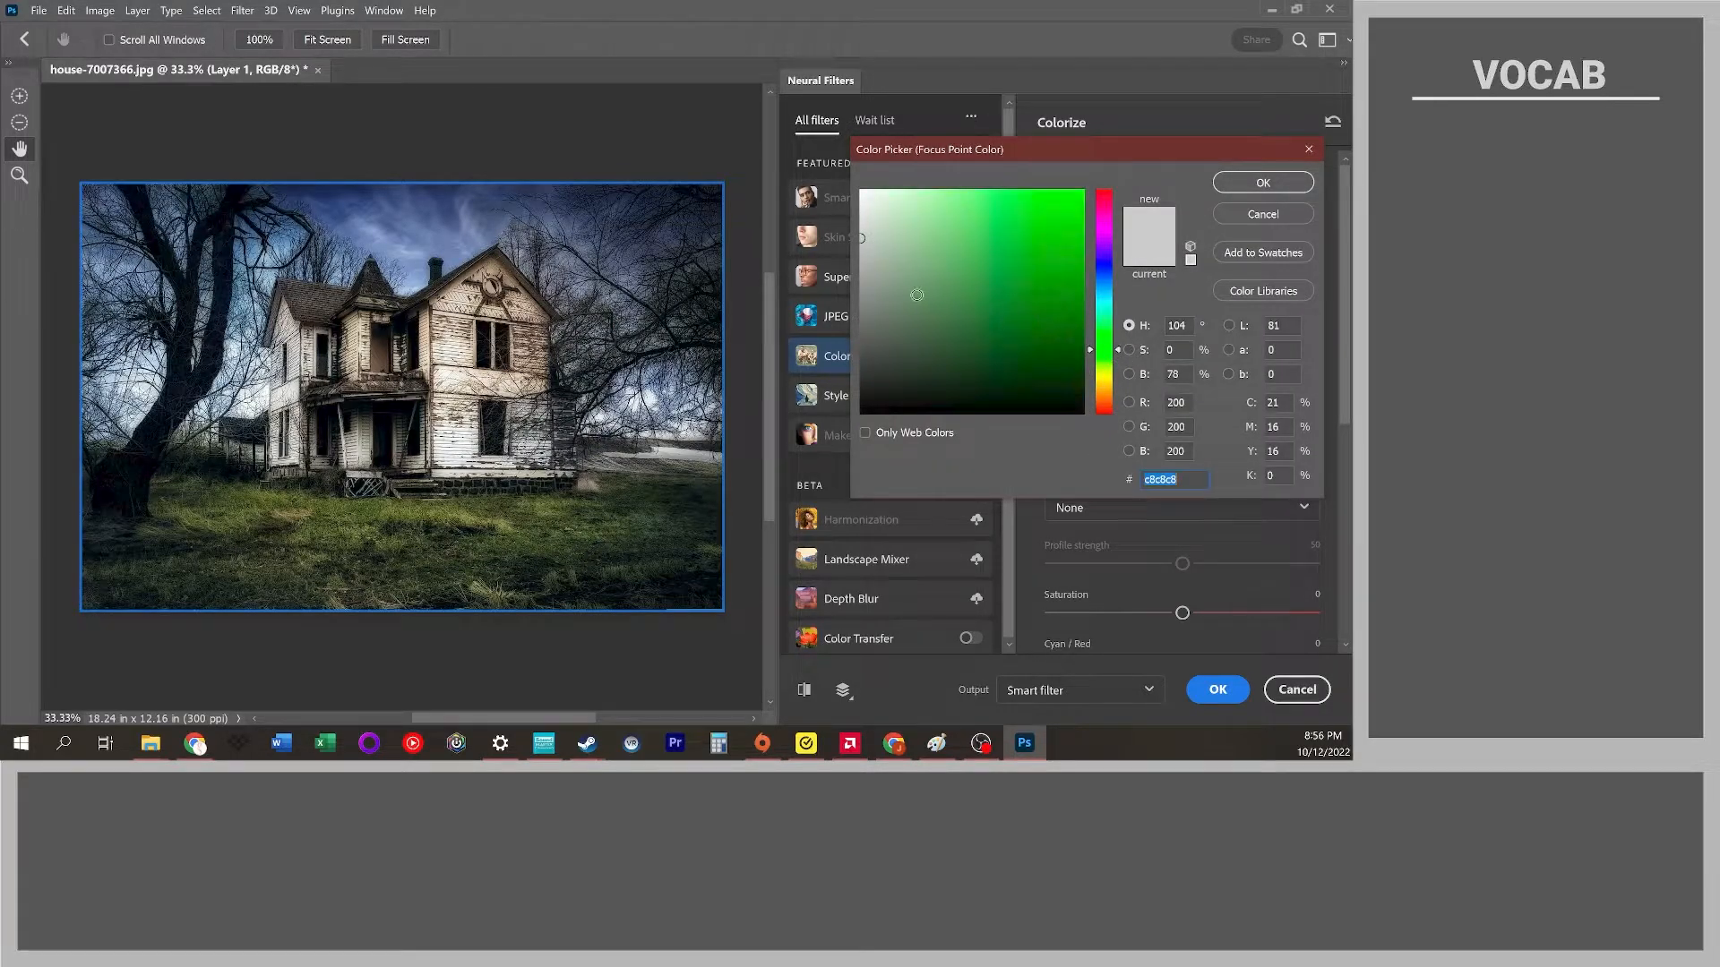
left_click(1262, 183)
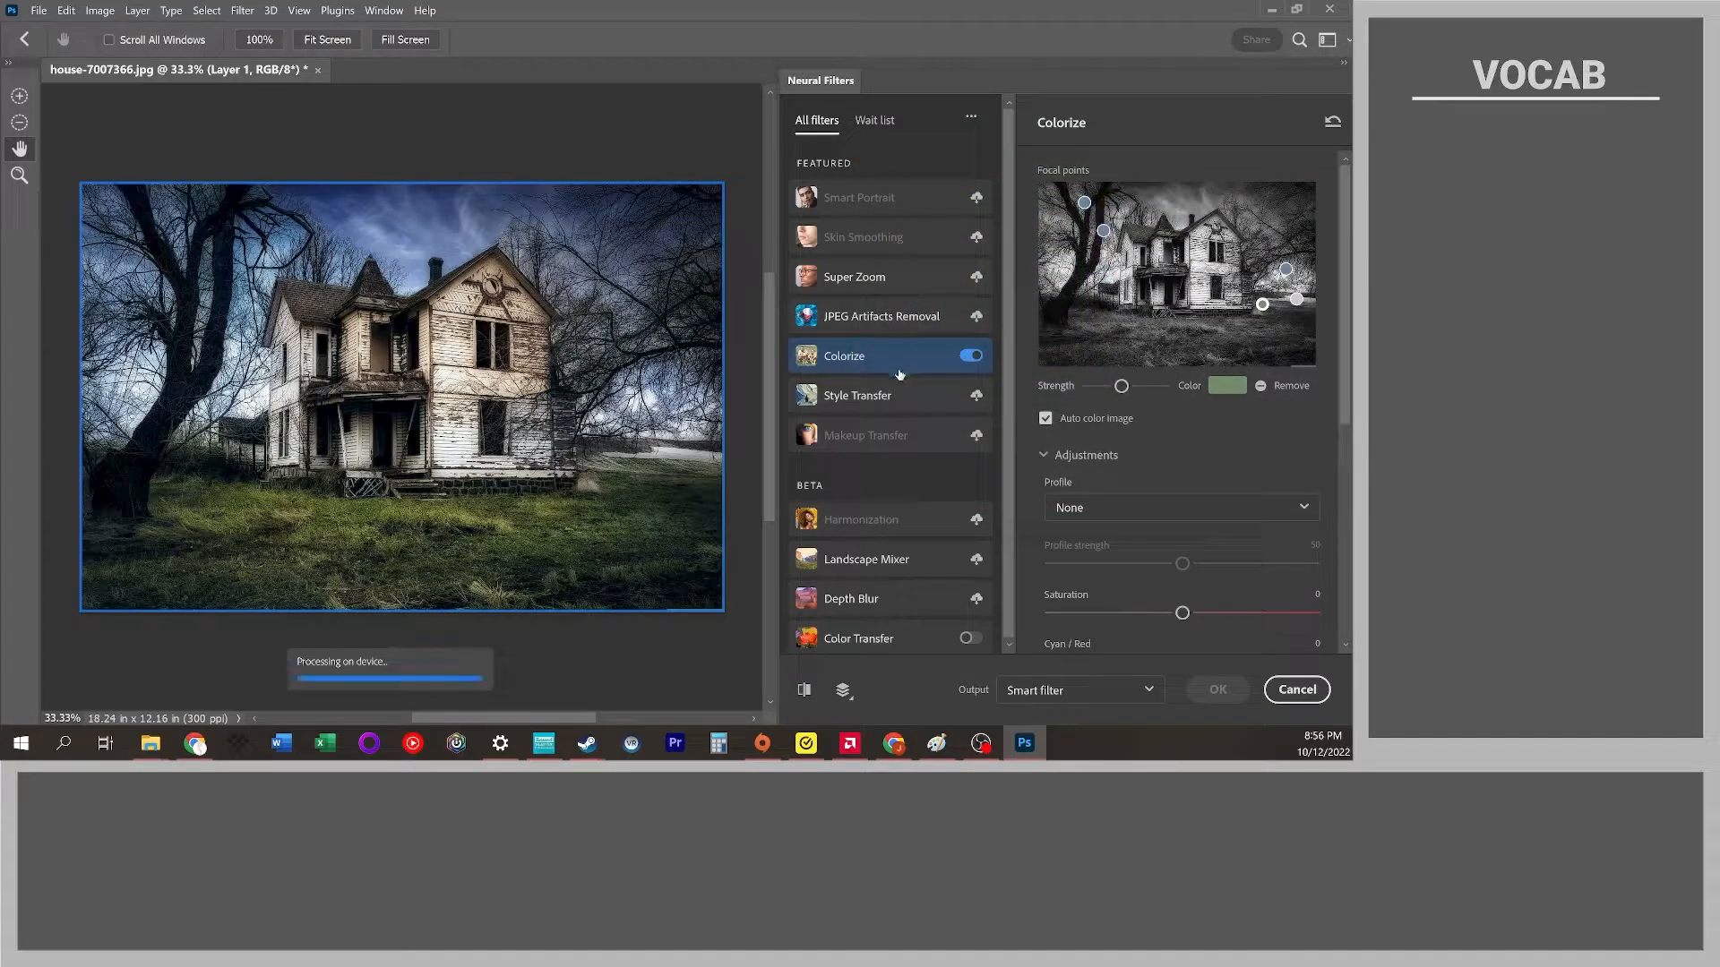
- Add further green focal points just above and below the green one beside the house
left_click_drag(1262, 304, 1263, 305)
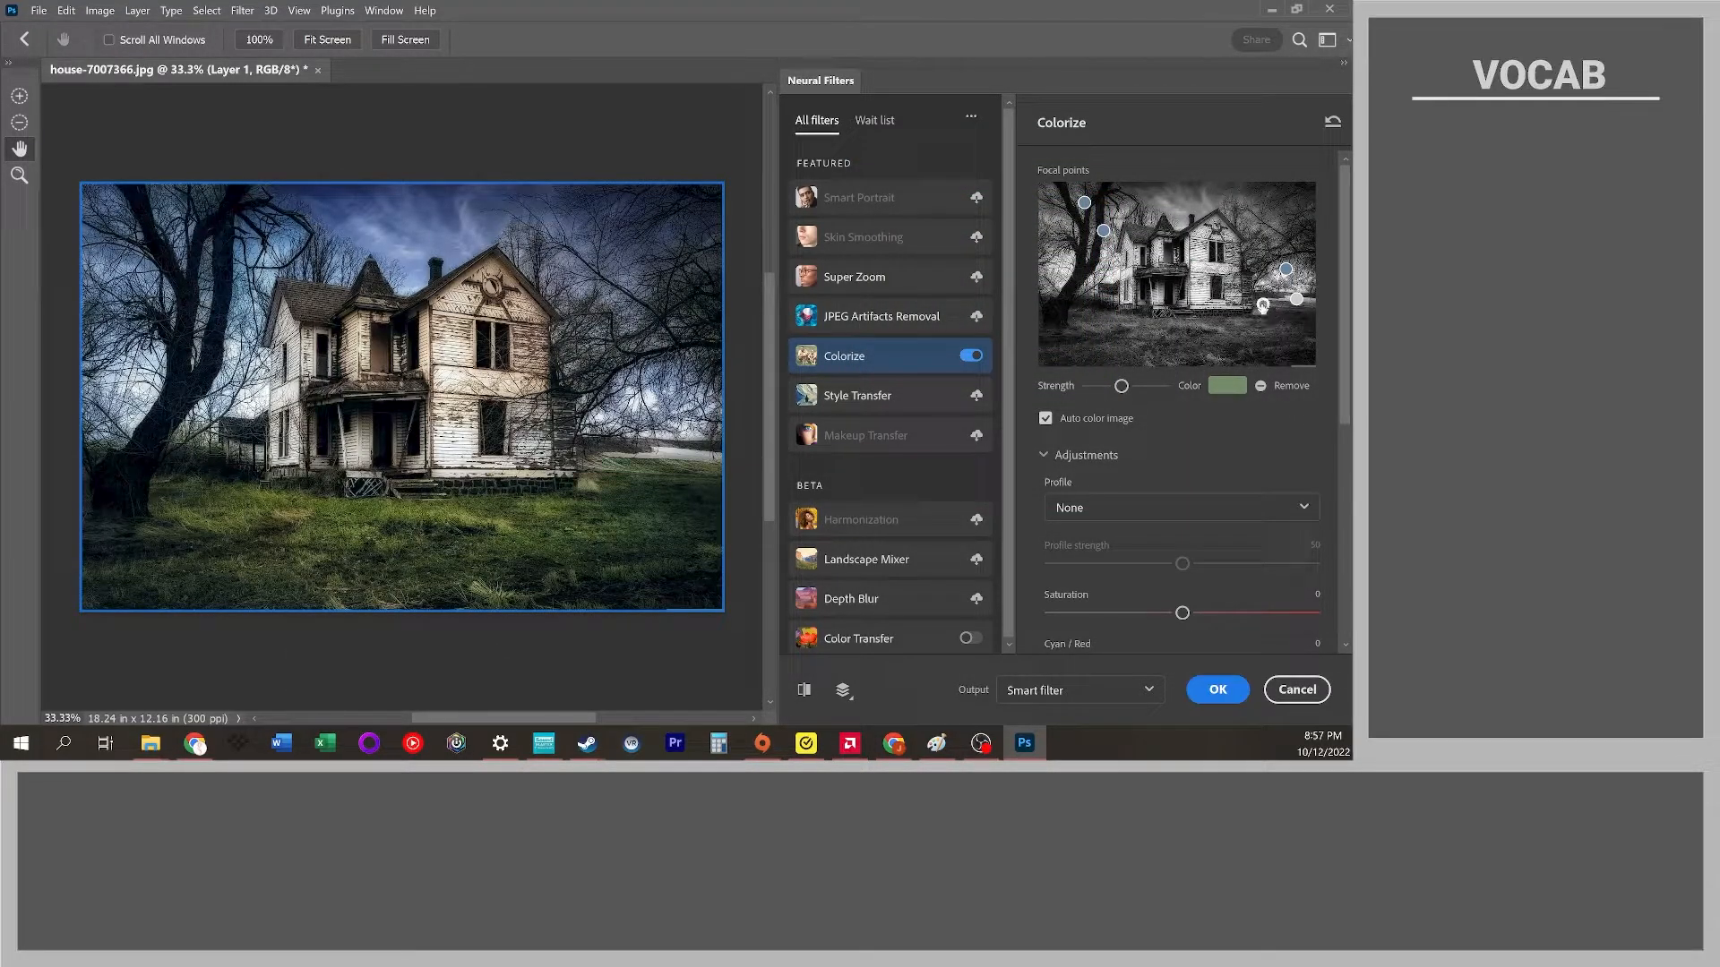
double_click(1260, 308)
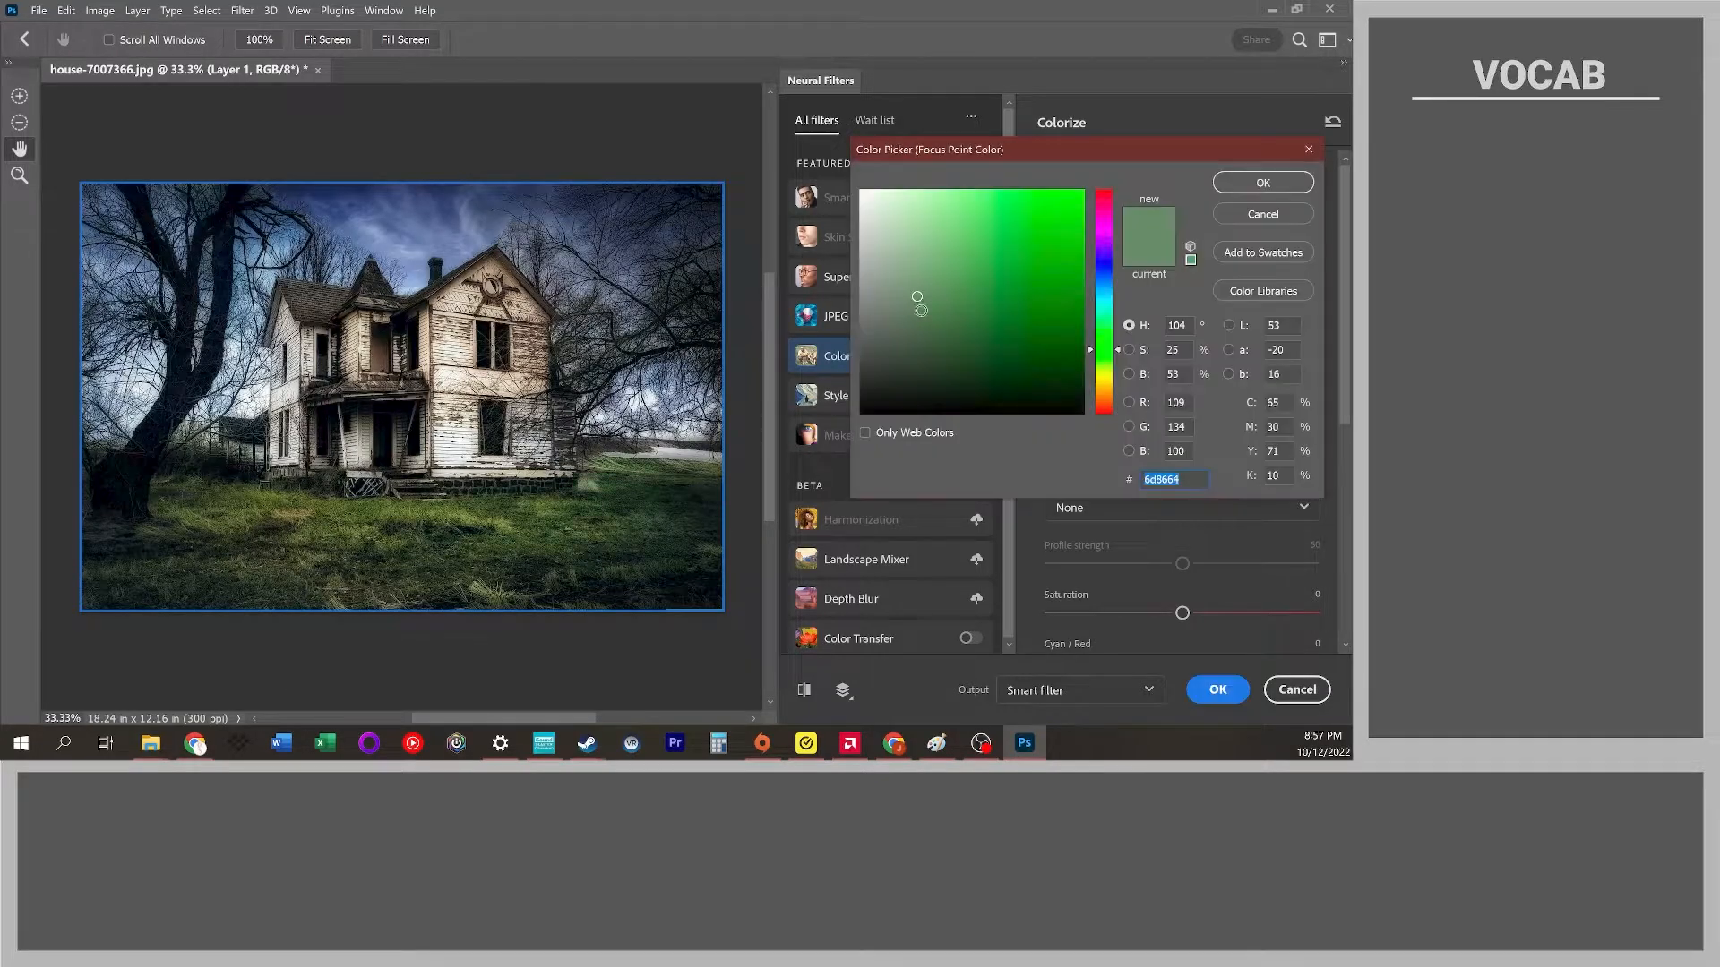
key("Return")
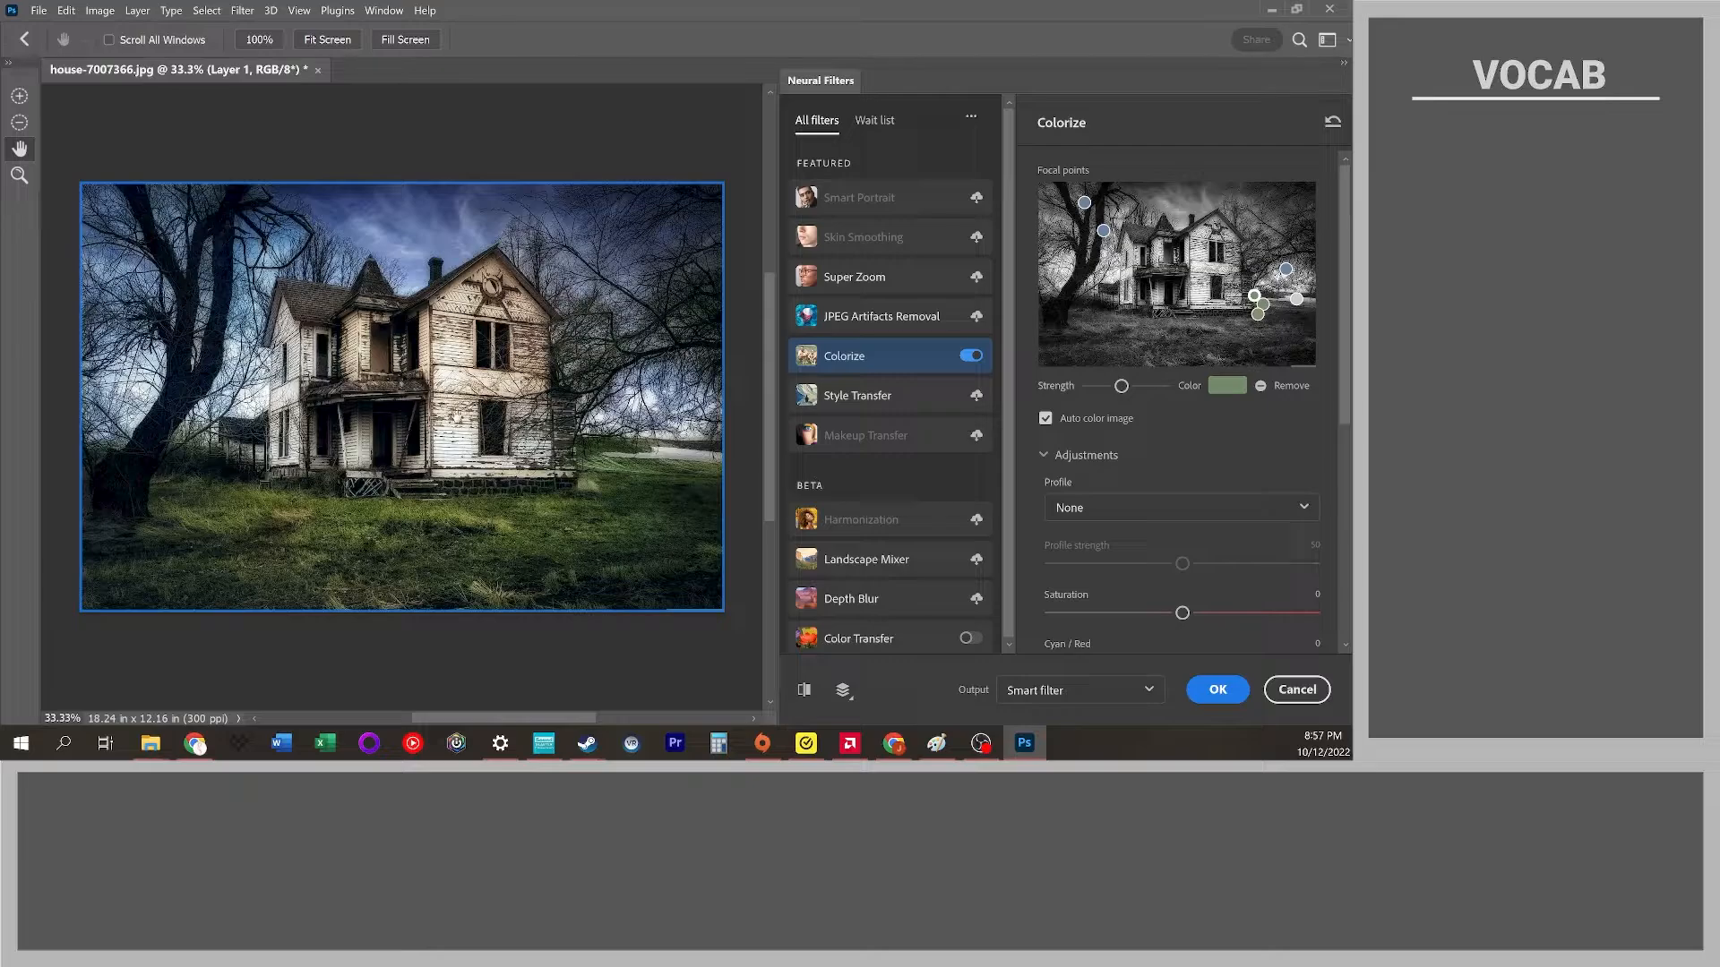
- Try near-white, pale khaki and tan colours for a focal point on the front of the house
left_click(1202, 241)
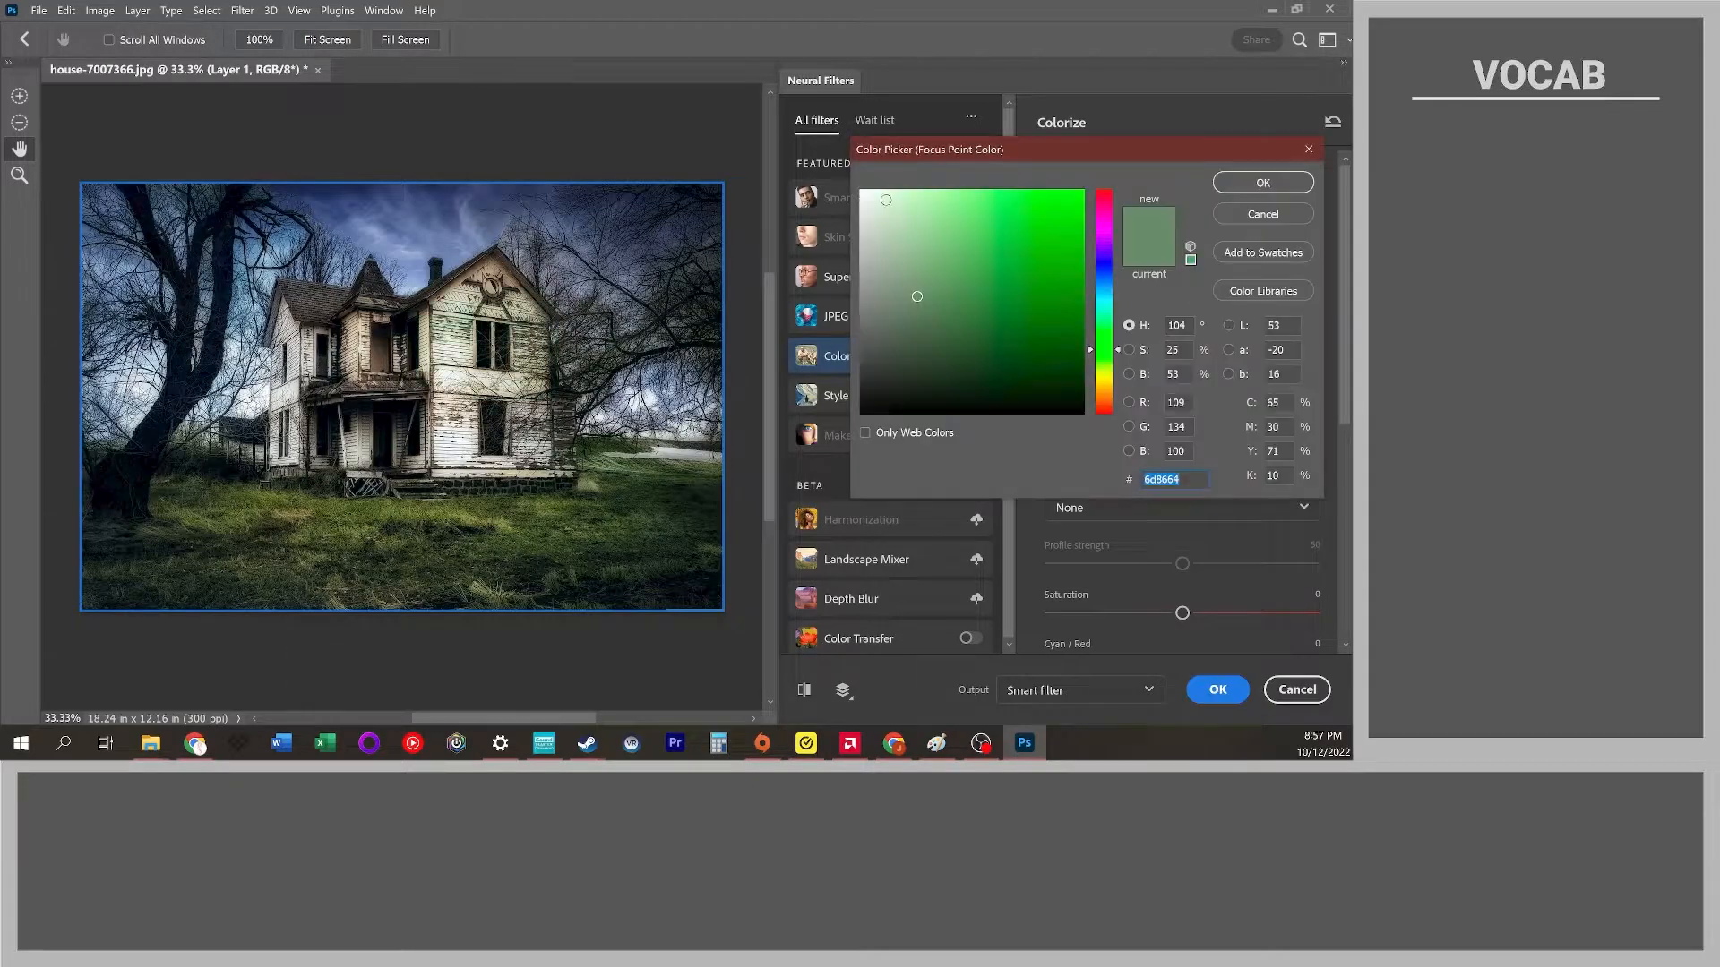
left_click(1263, 181)
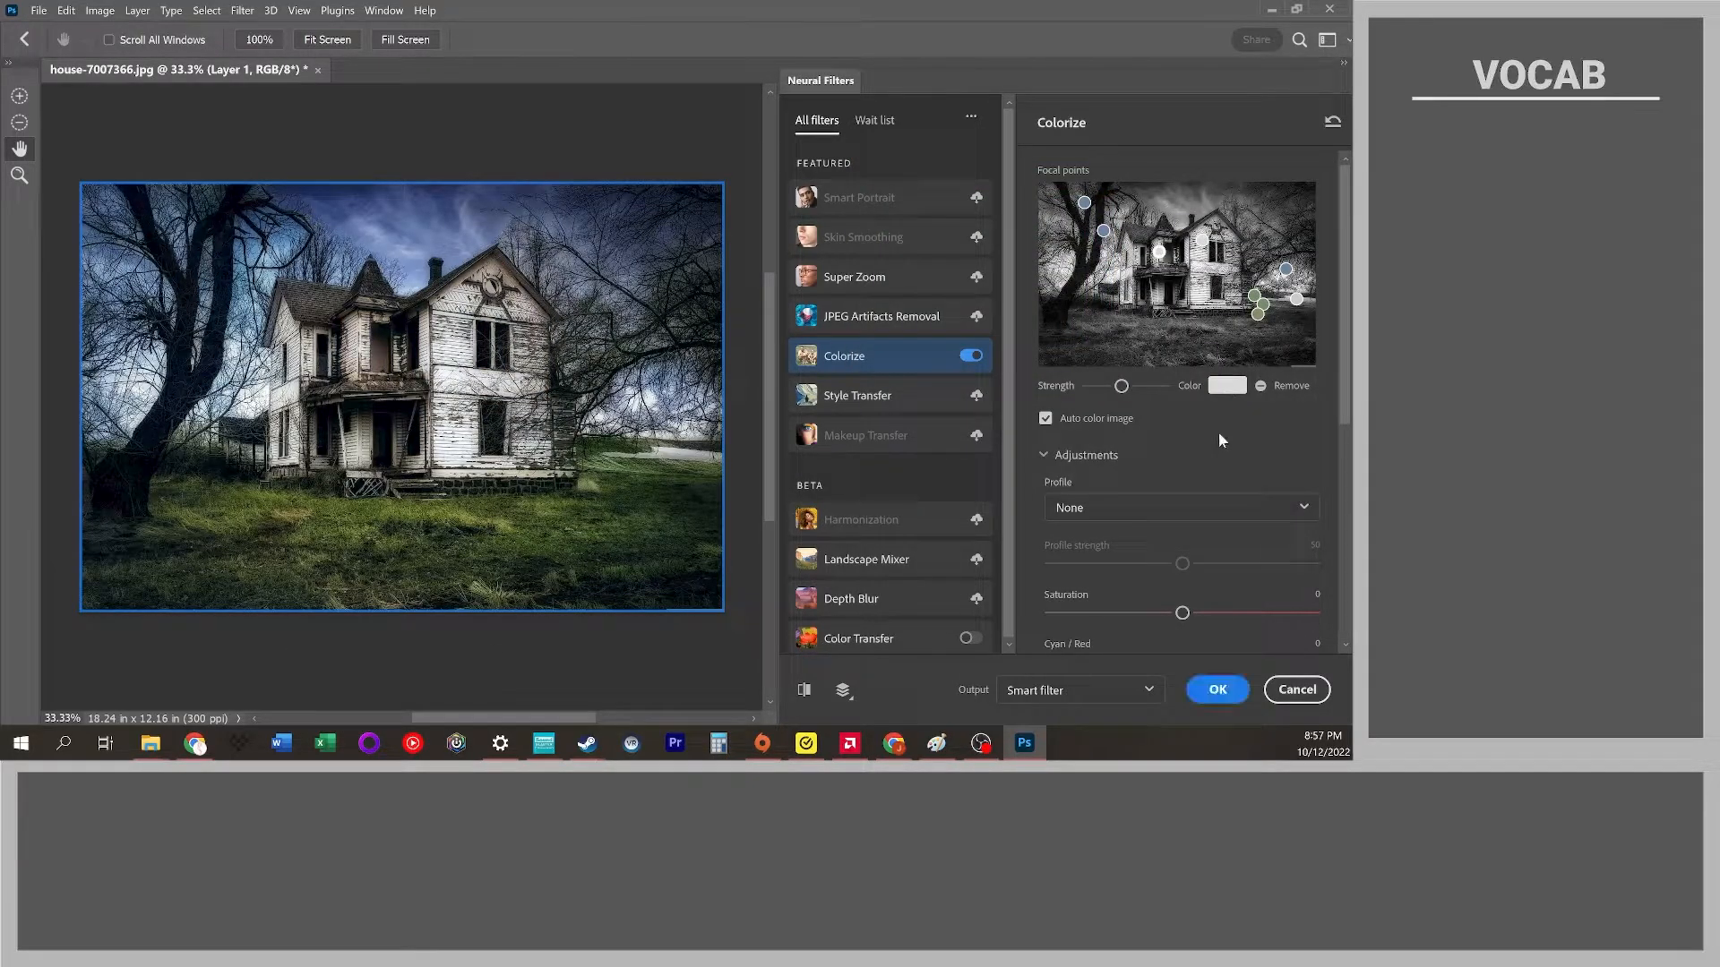
left_click(1227, 386)
left_click(1103, 376)
left_click(914, 244)
left_click(1104, 382)
left_click(1263, 183)
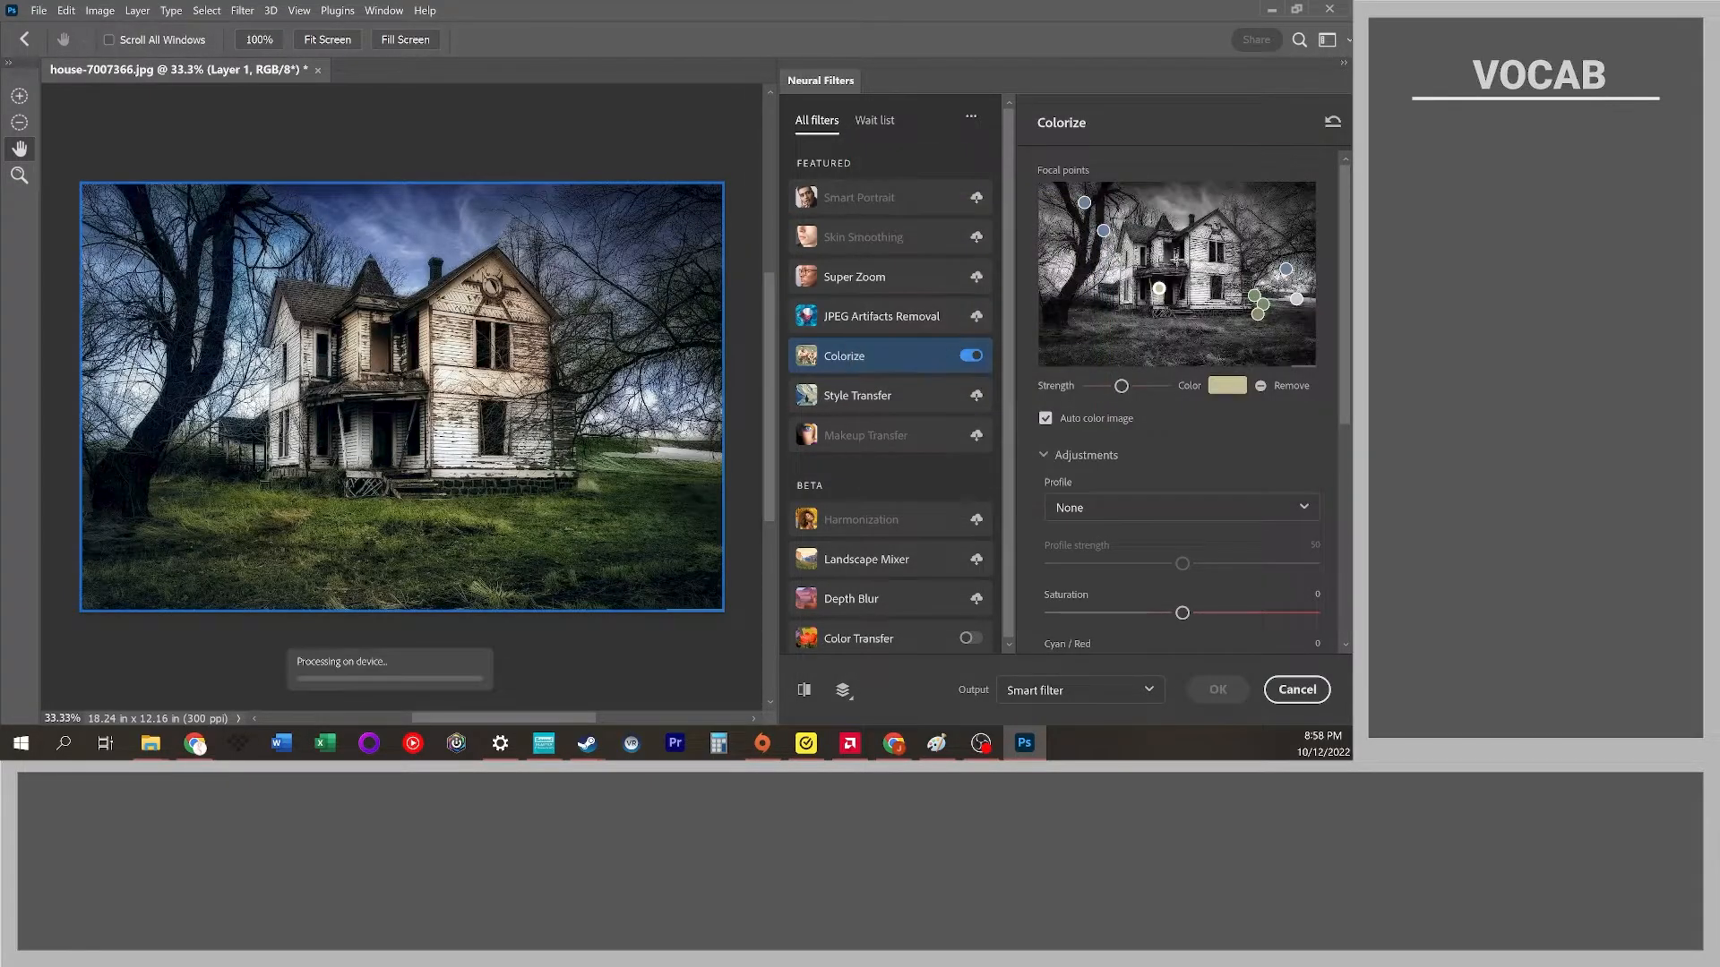
left_click(1134, 307)
left_click(1104, 398)
left_click(1263, 183)
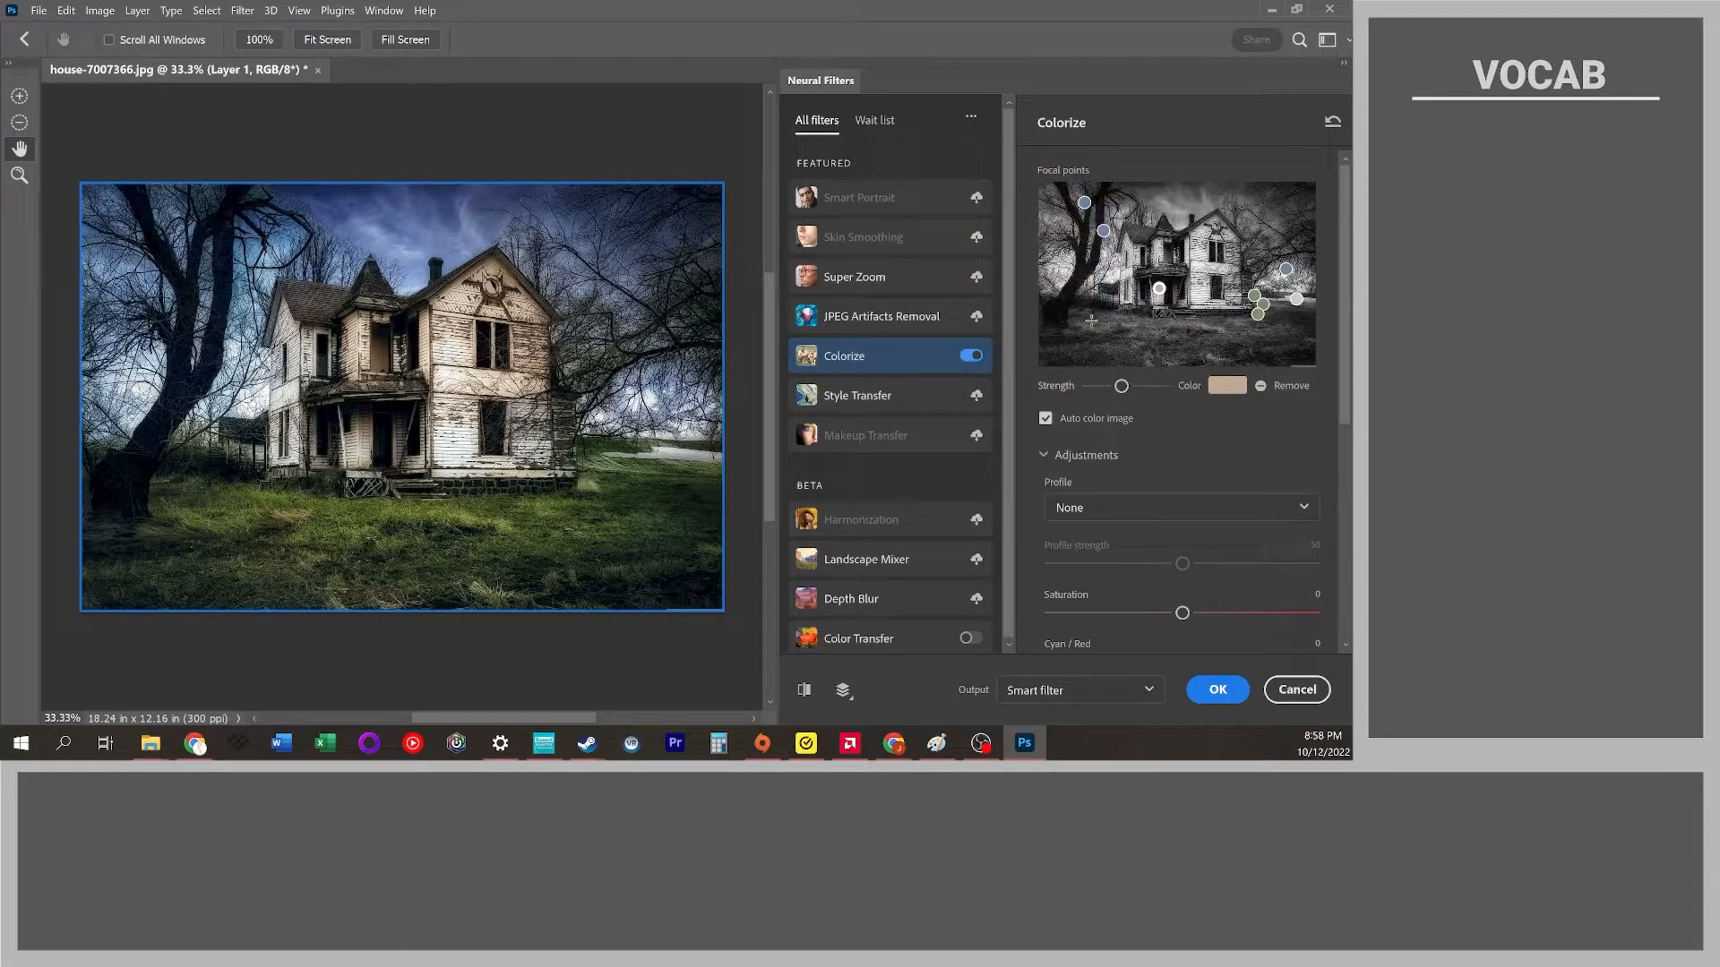
- Try additional focal points along the lower walls of the house and remove the unwanted ones
left_click(1160, 299)
left_click(1202, 294)
left_click(1127, 273)
left_click(1290, 386)
left_click(1290, 386)
- Set the house's focal-point colour to near-white and spread matching points over the front gable and the middle of the facade
left_click(1227, 387)
left_click(863, 216)
left_click(1263, 183)
left_click_drag(1161, 298, 1201, 238)
left_click(1157, 251)
left_click(1215, 218)
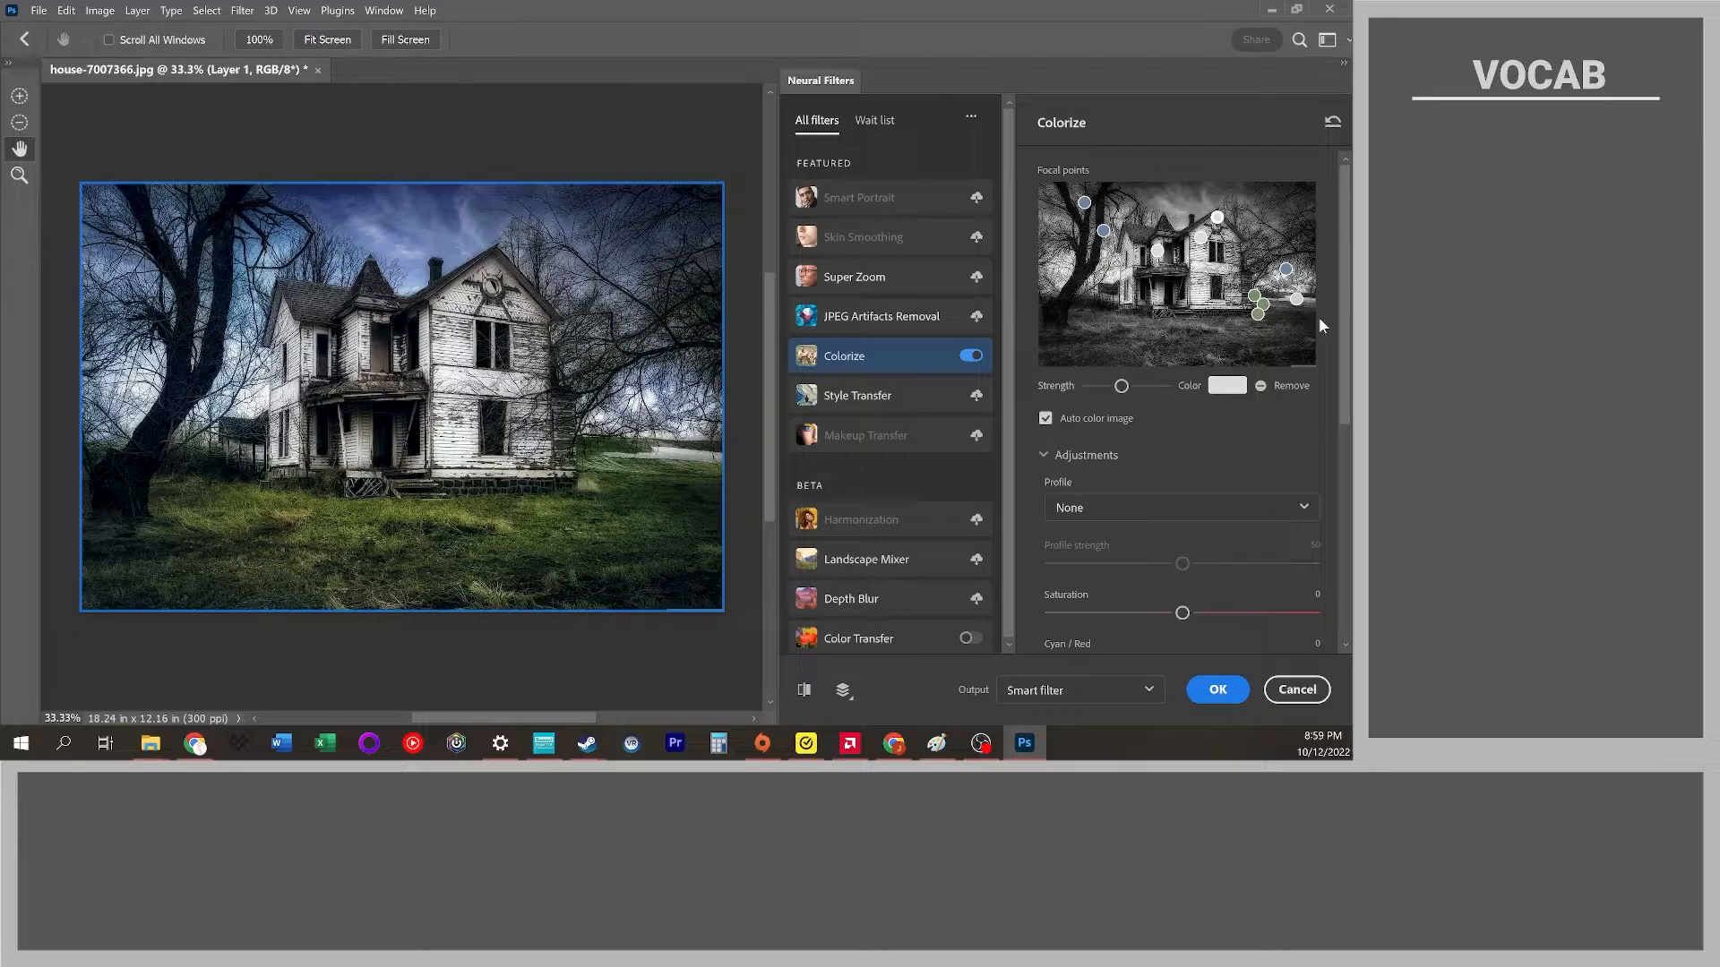
left_click(1173, 268)
left_click(1170, 257)
- Apply the colorization as a smart filter and reopen its neural filter settings from the layer
left_click(1217, 691)
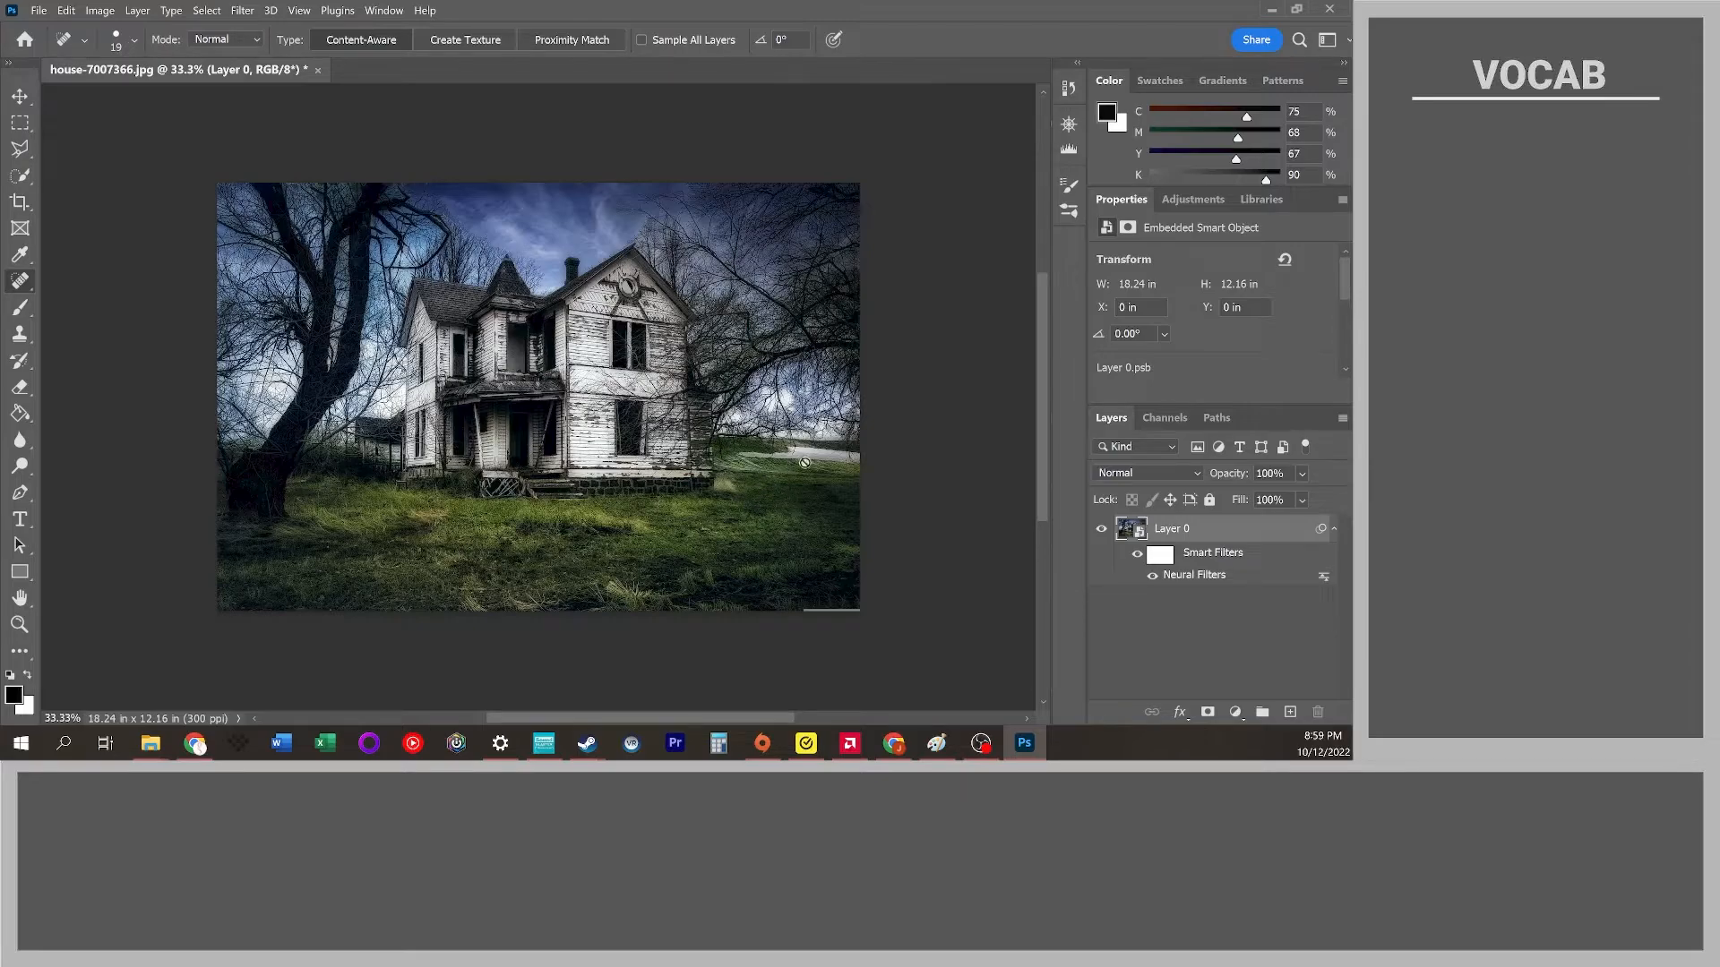
double_click(1195, 578)
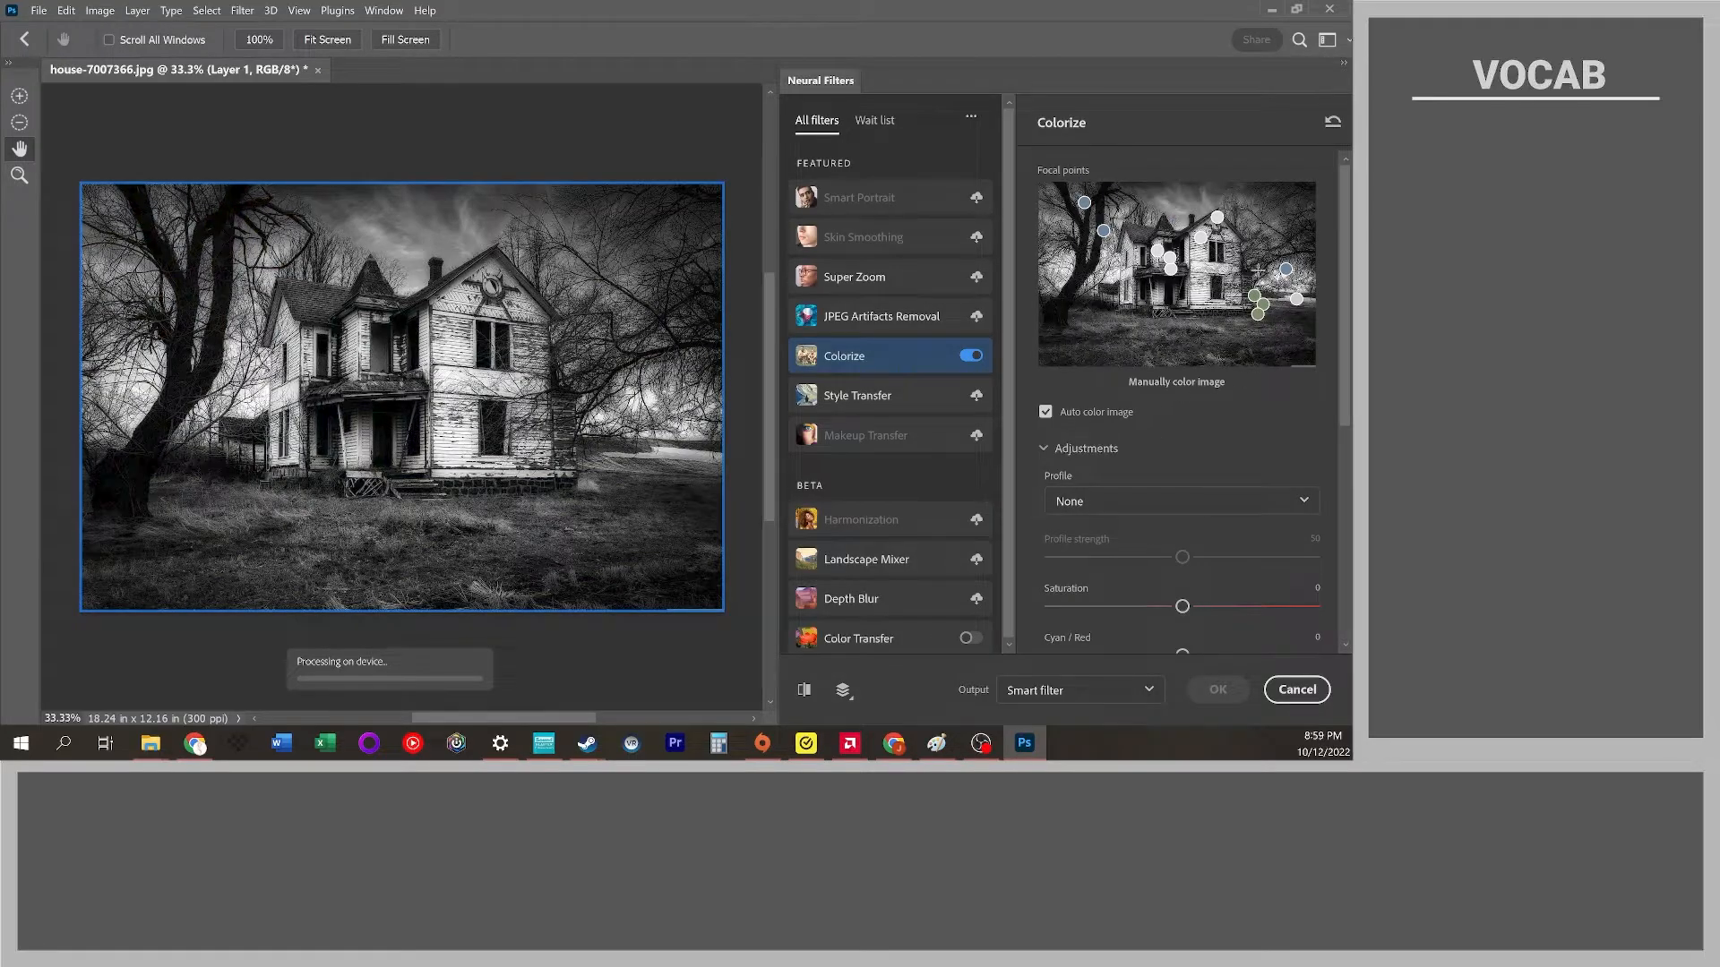
- Shift the green focal points on the ground beside the house to a yellower green (788664) and apply the updated colorization
left_click(1264, 306)
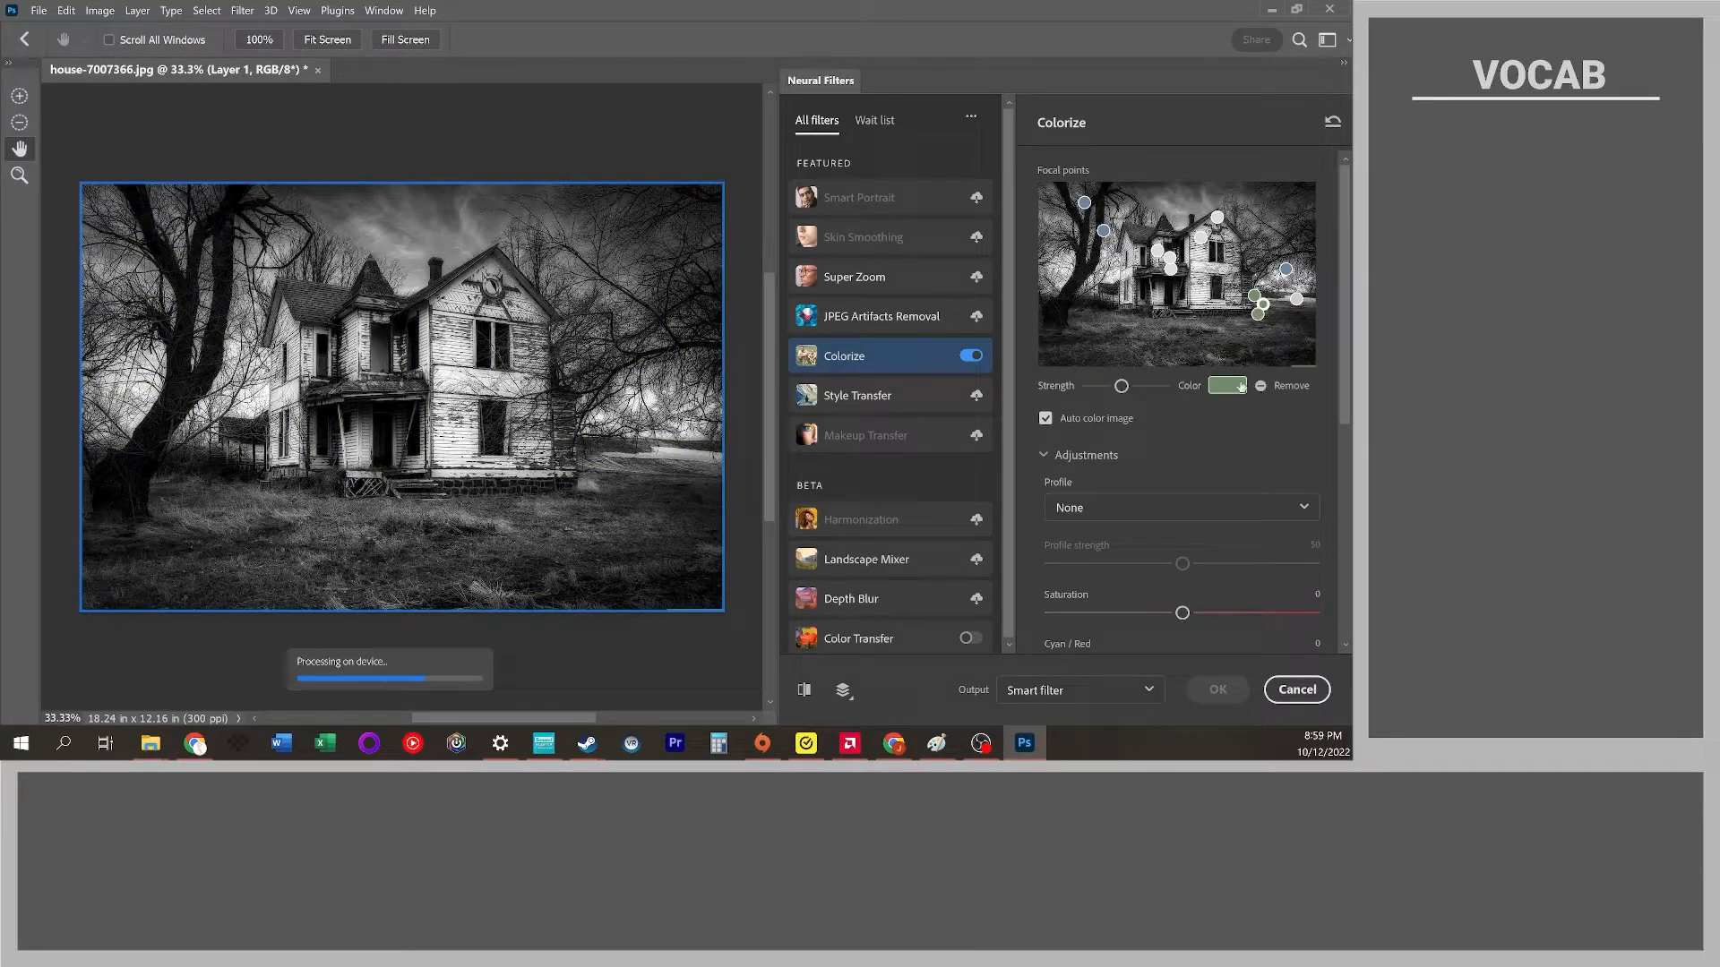
left_click(1241, 386)
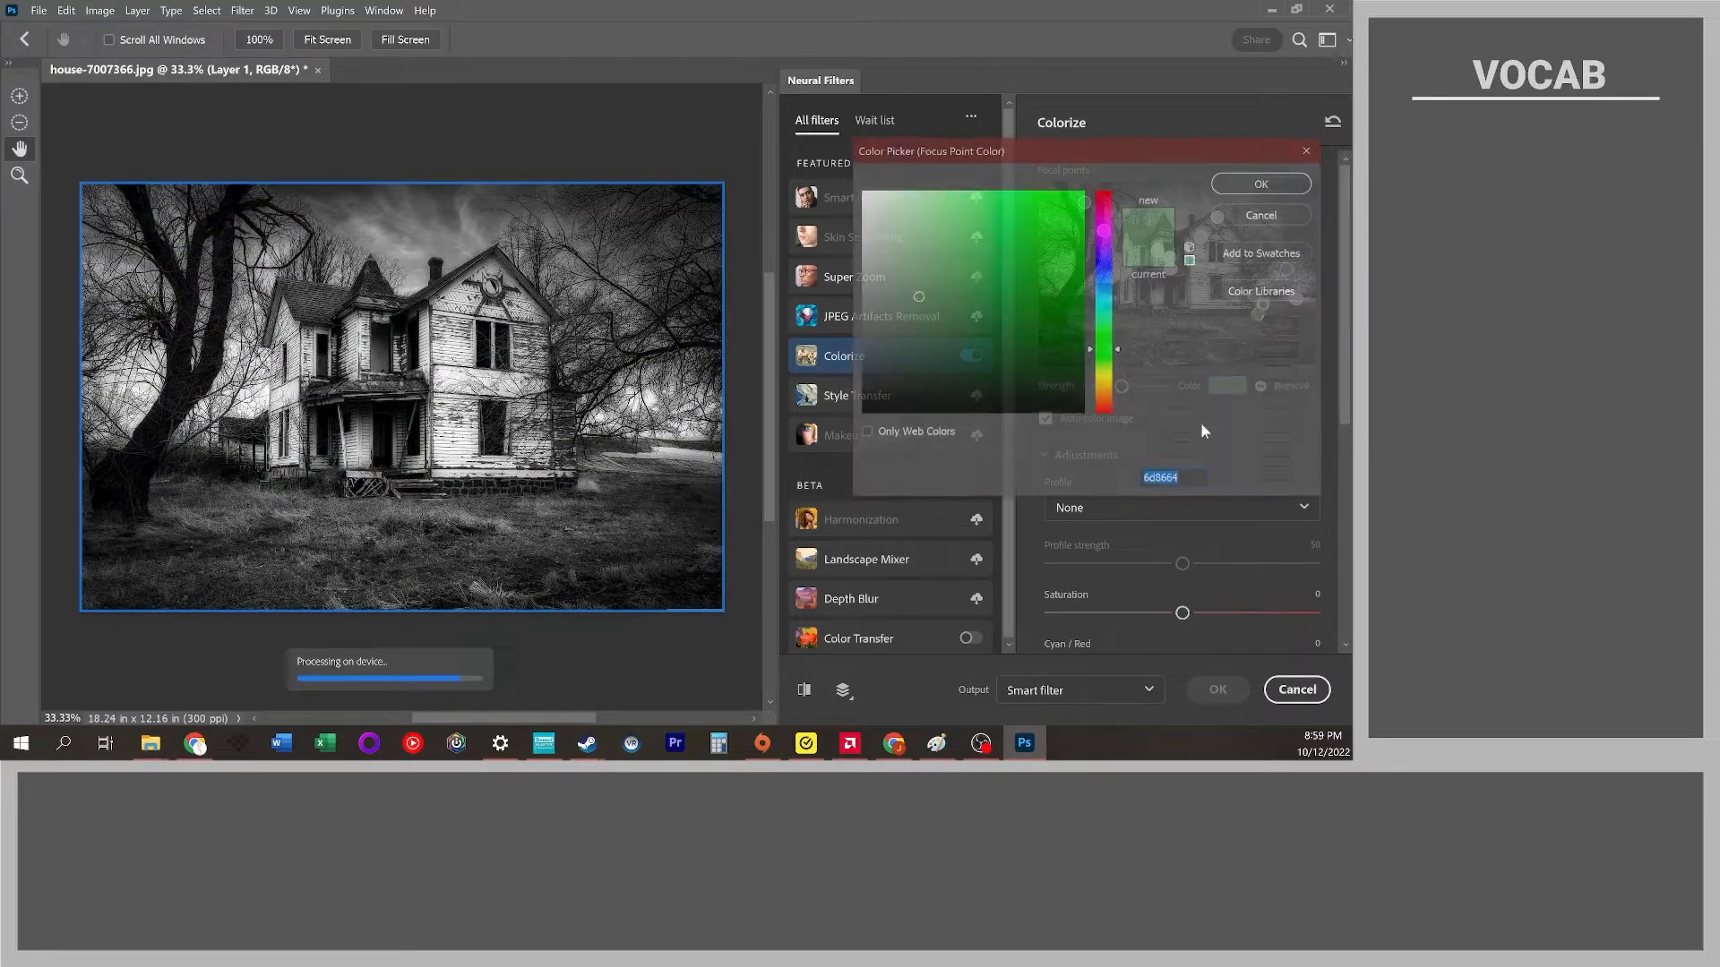
left_click(1109, 358)
left_click(1227, 187)
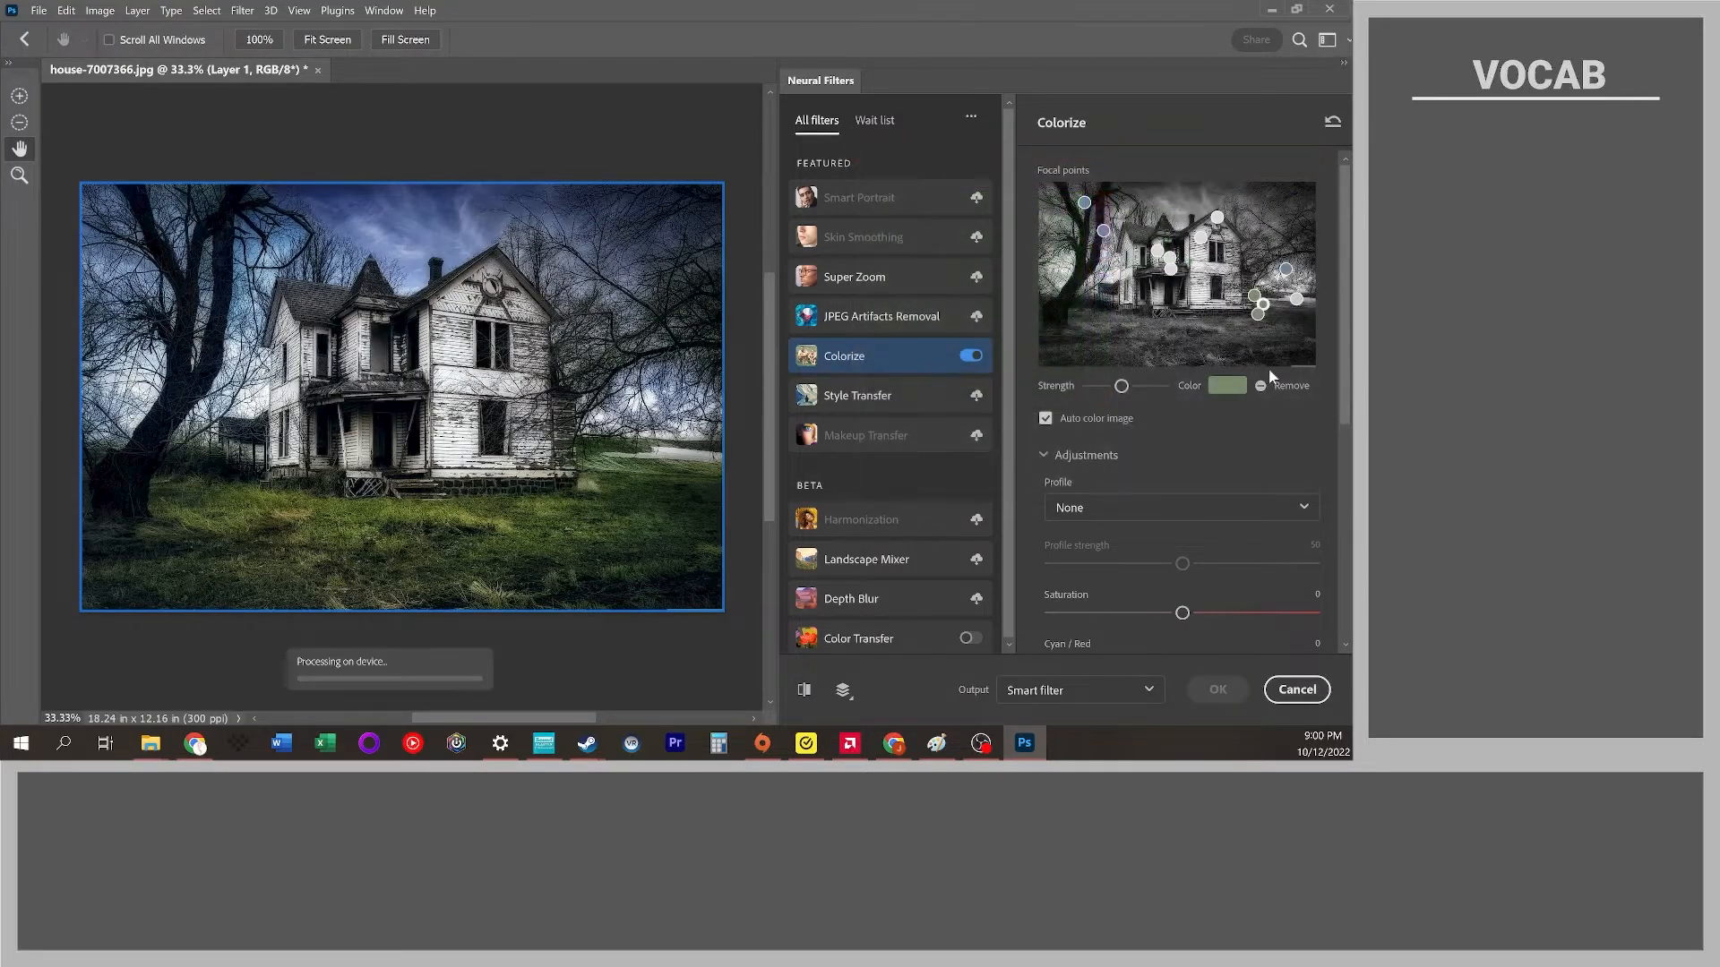
left_click(1228, 385)
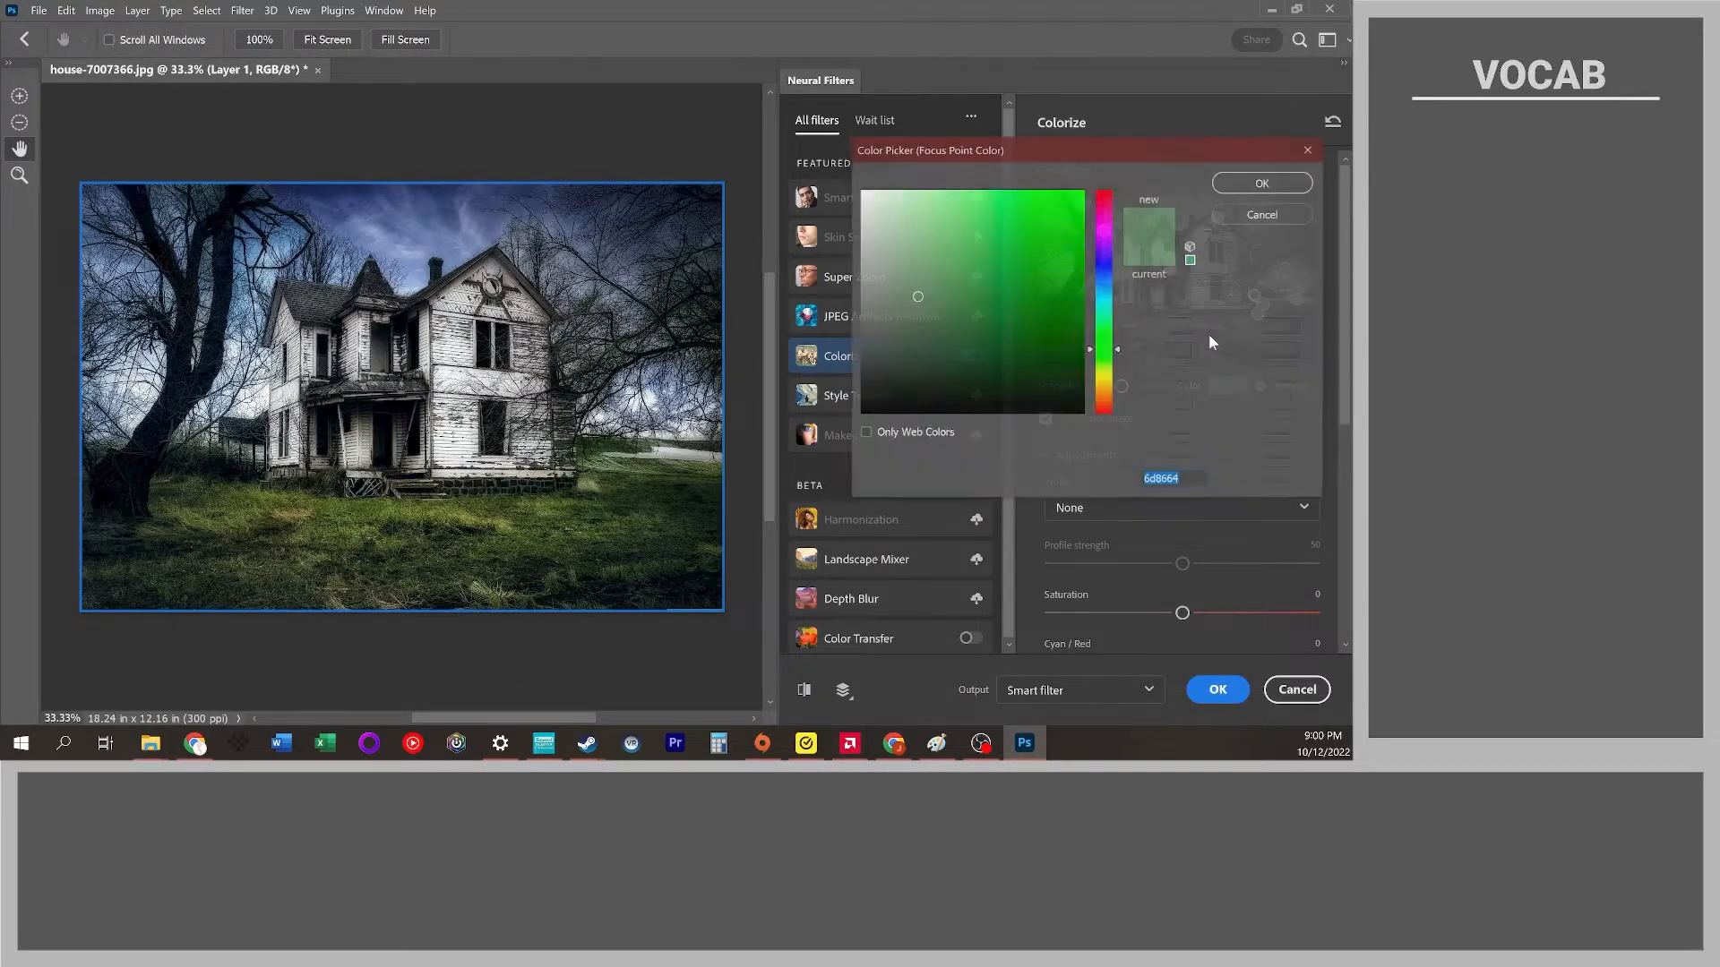
left_click(1111, 367)
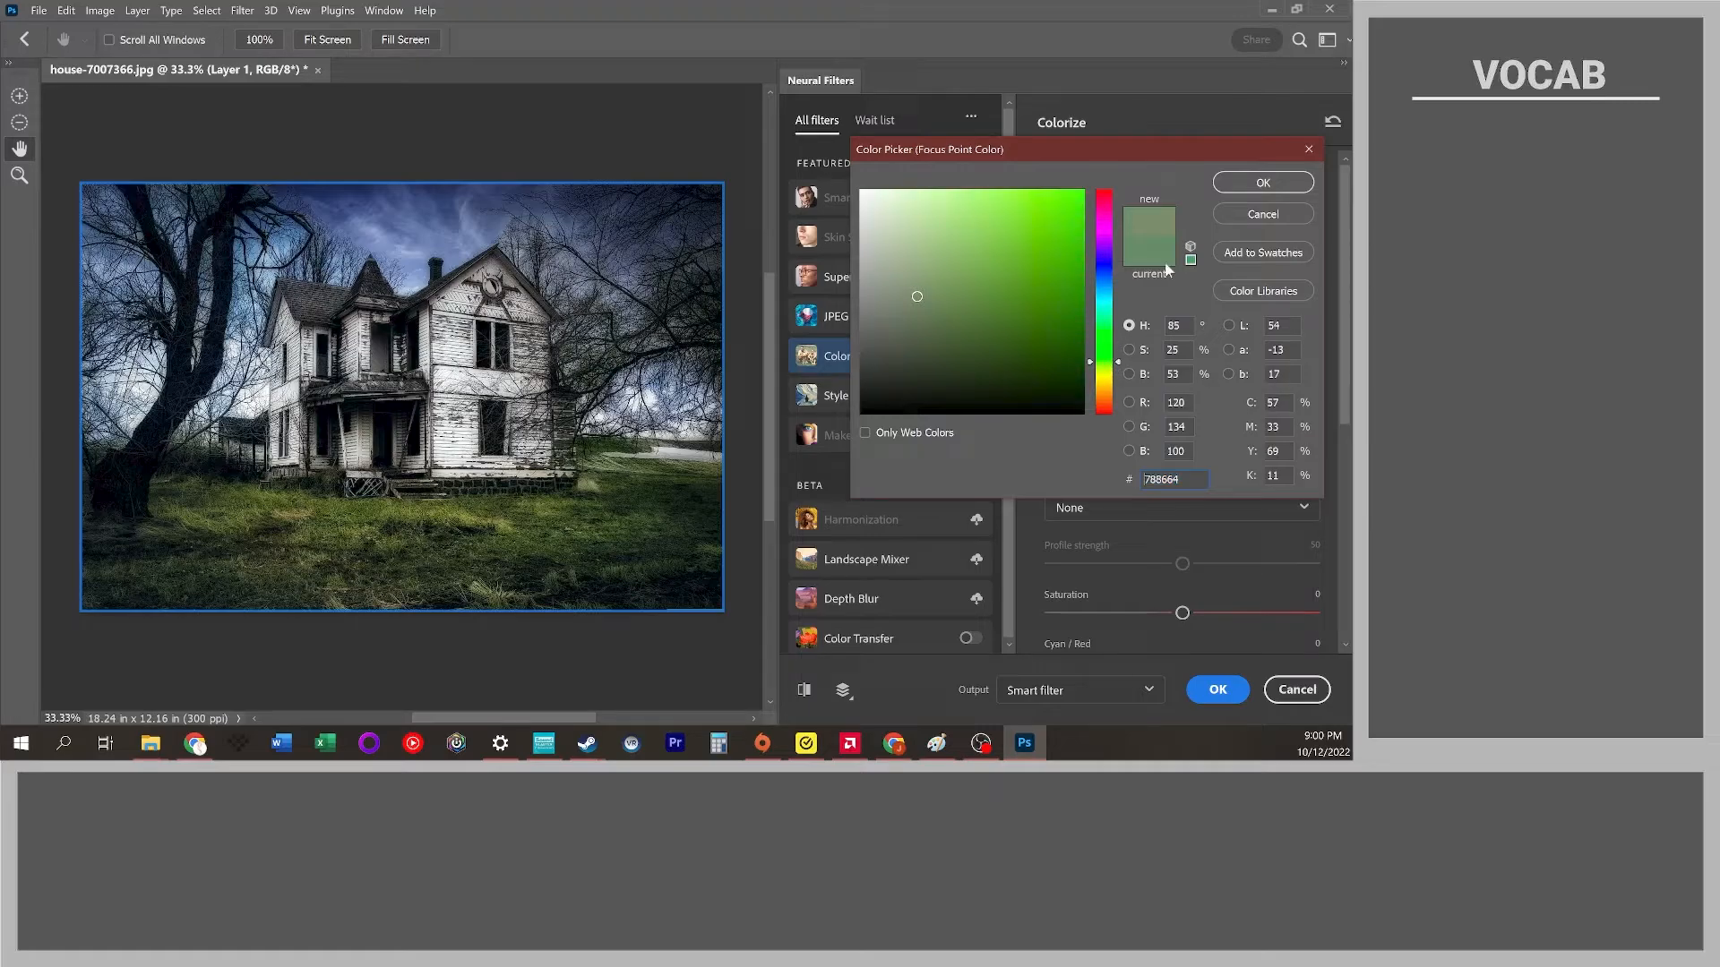
left_click(1229, 188)
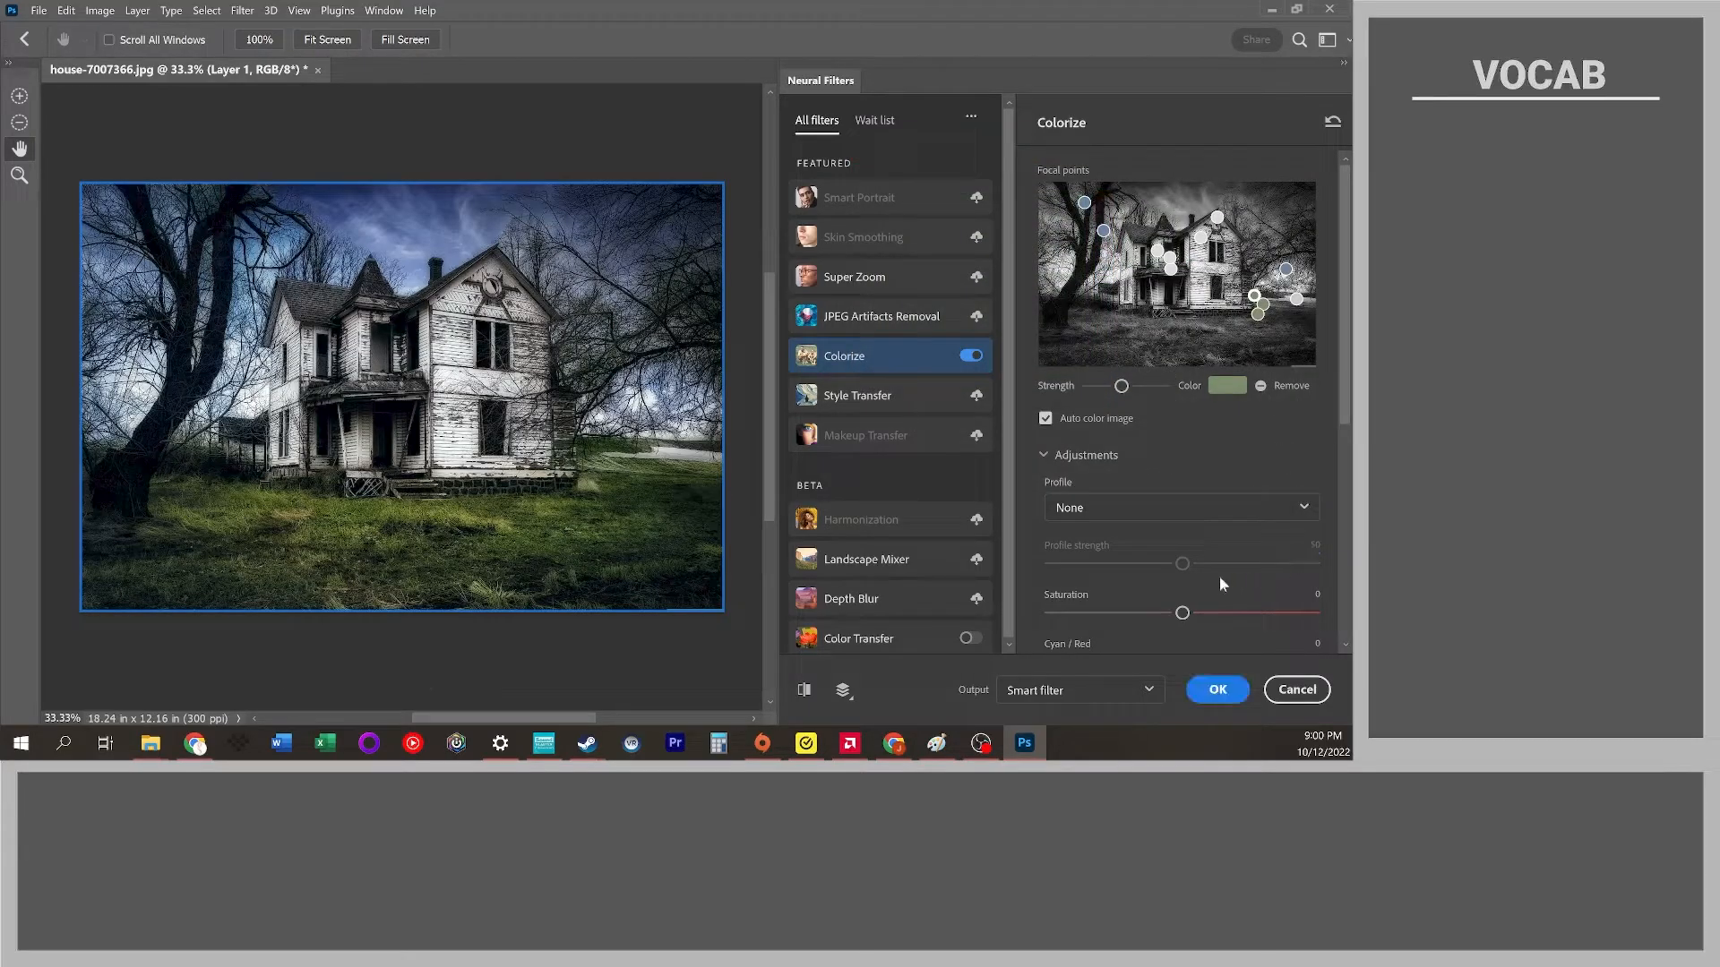
left_click(1234, 694)
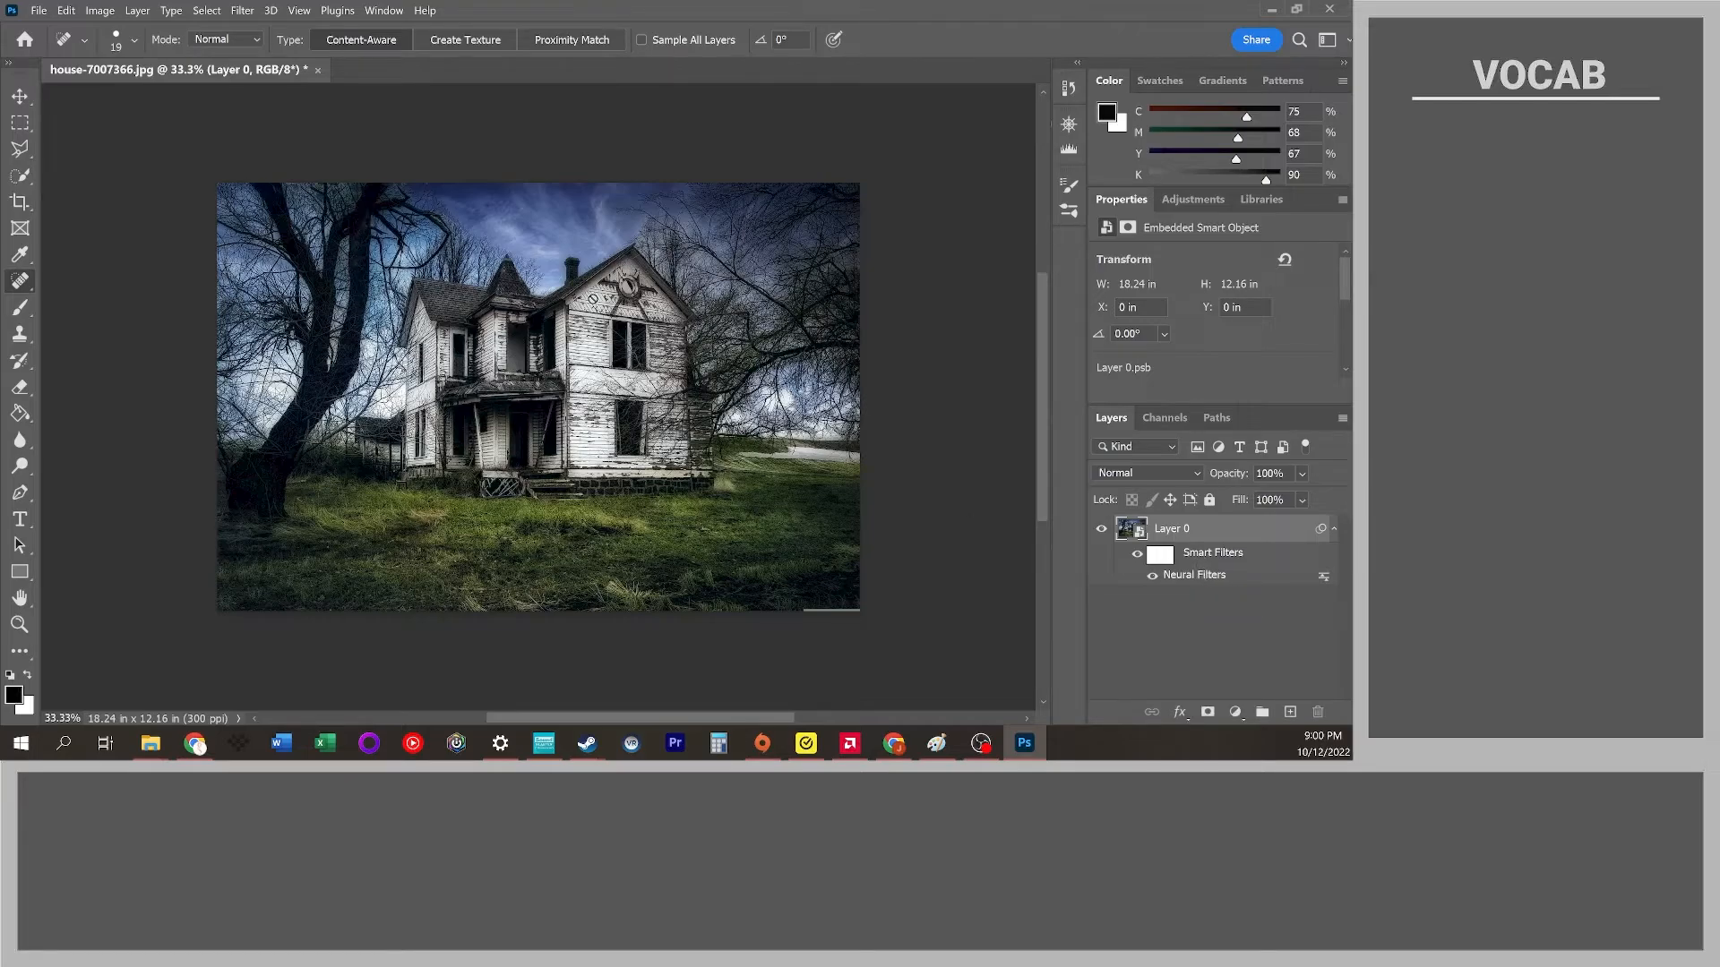
- Reopen the neural filter settings and mute the two sky focal points near the large tree to greyer blues, the lower one 708194
double_click(1215, 578)
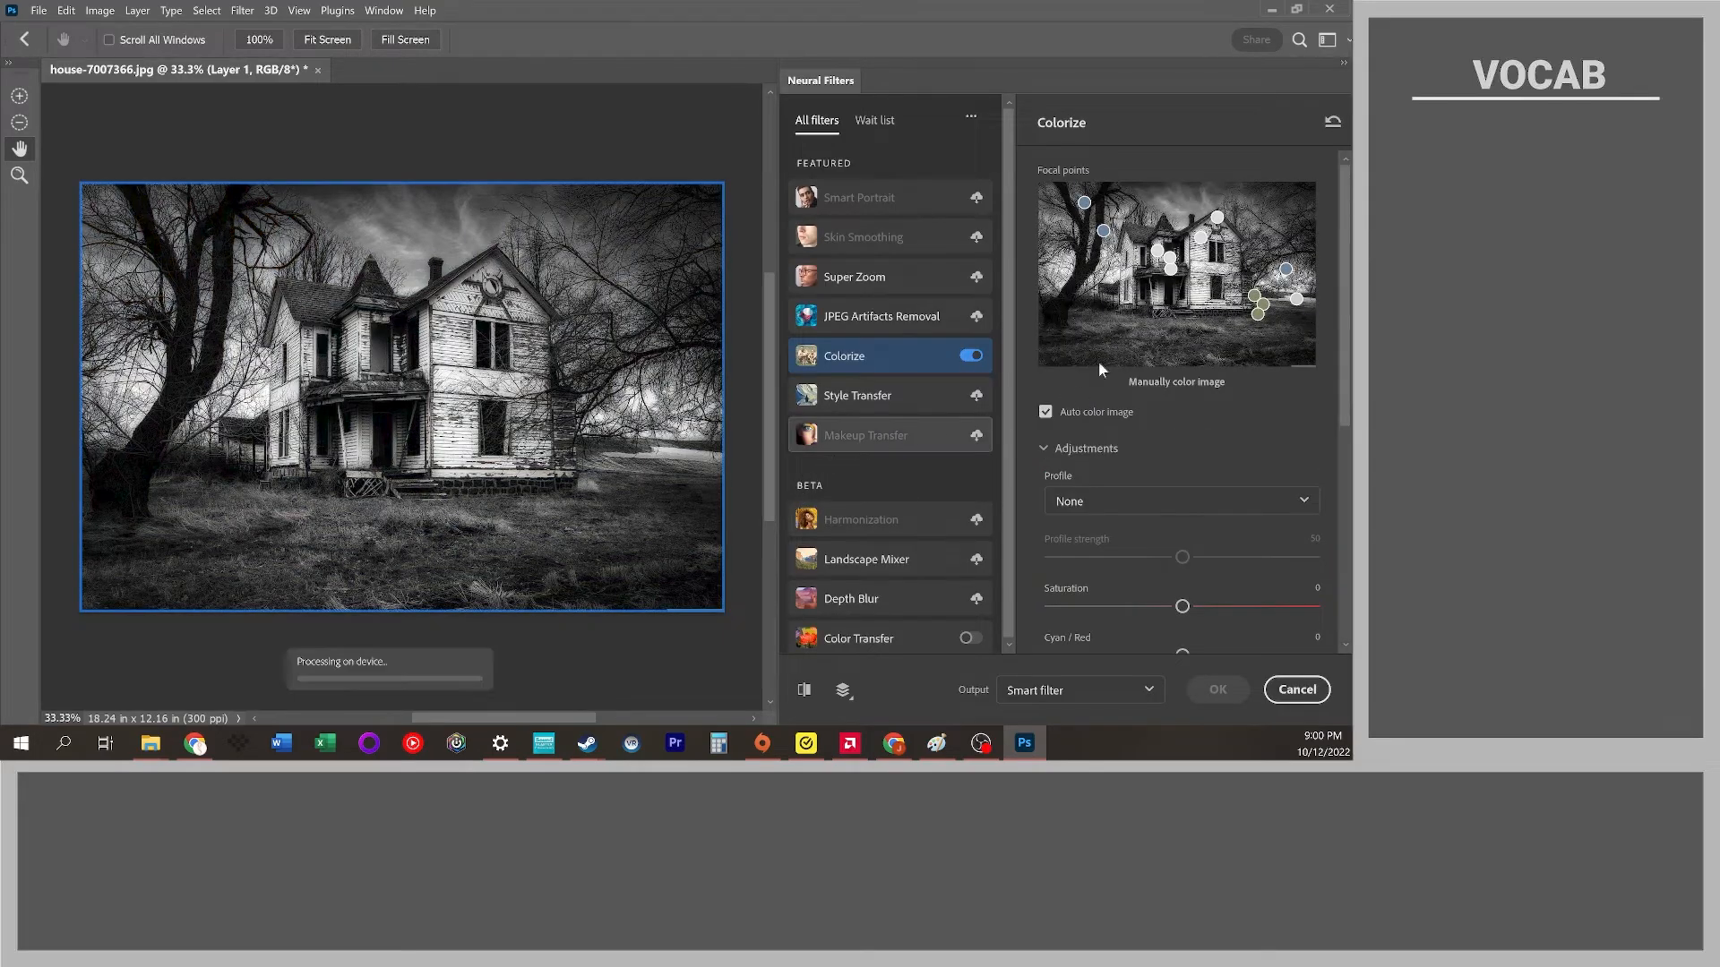
left_click(1104, 232)
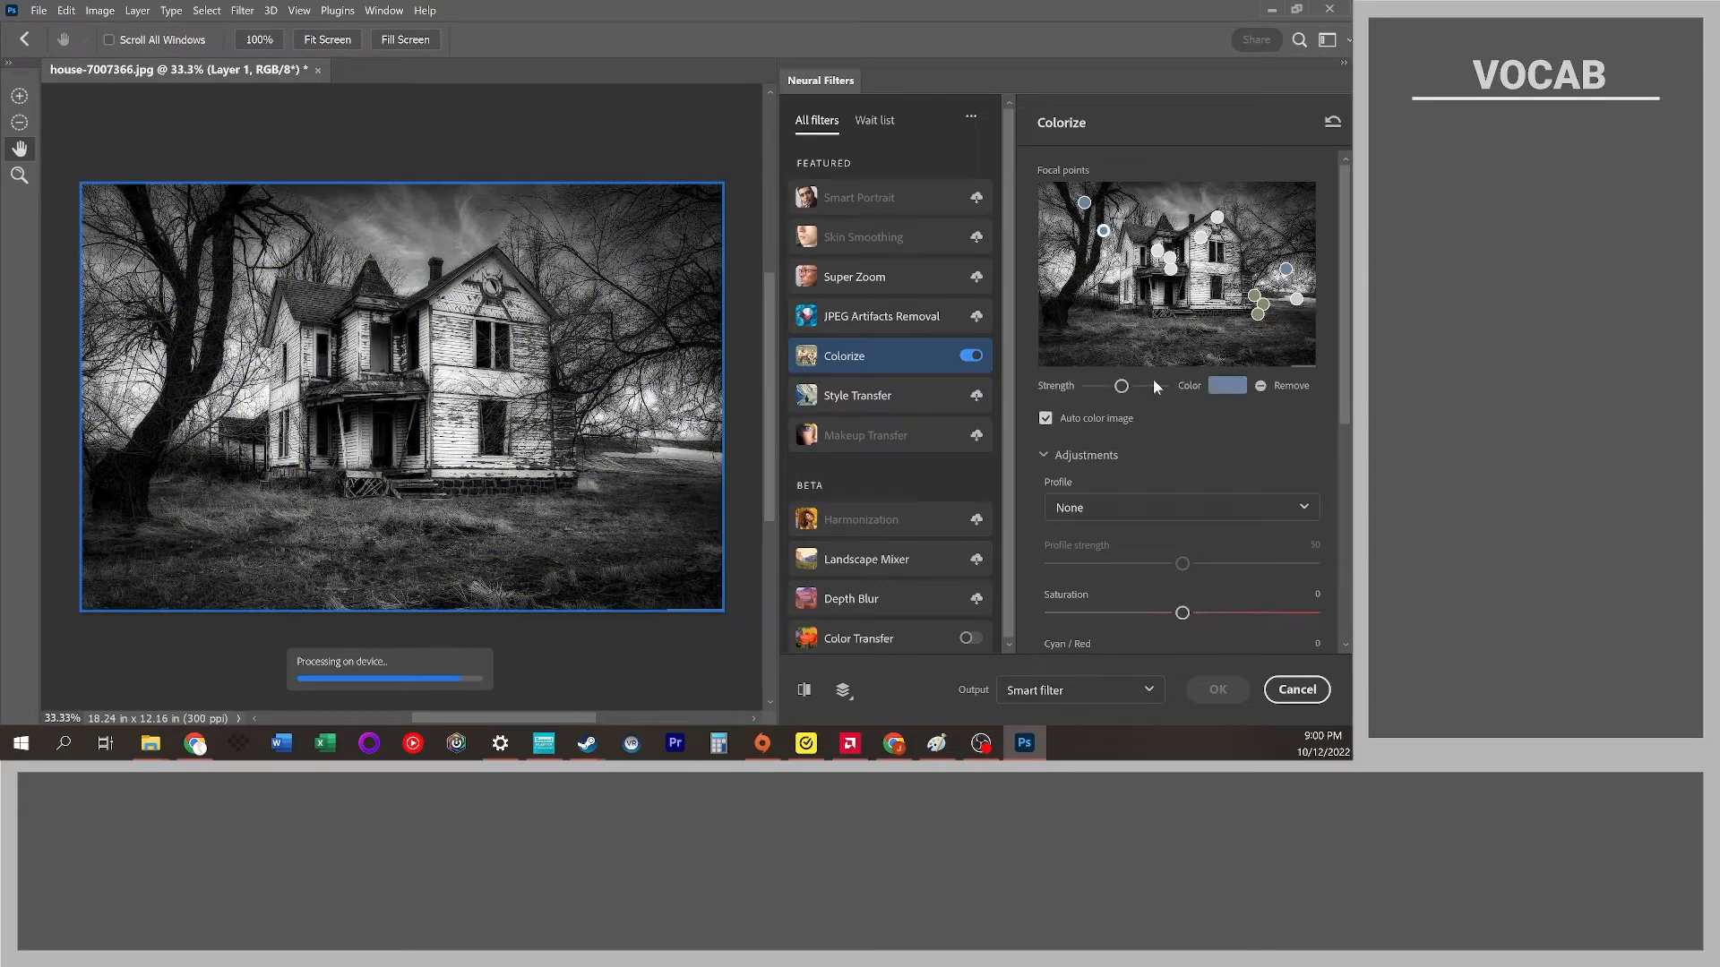
left_click(1233, 385)
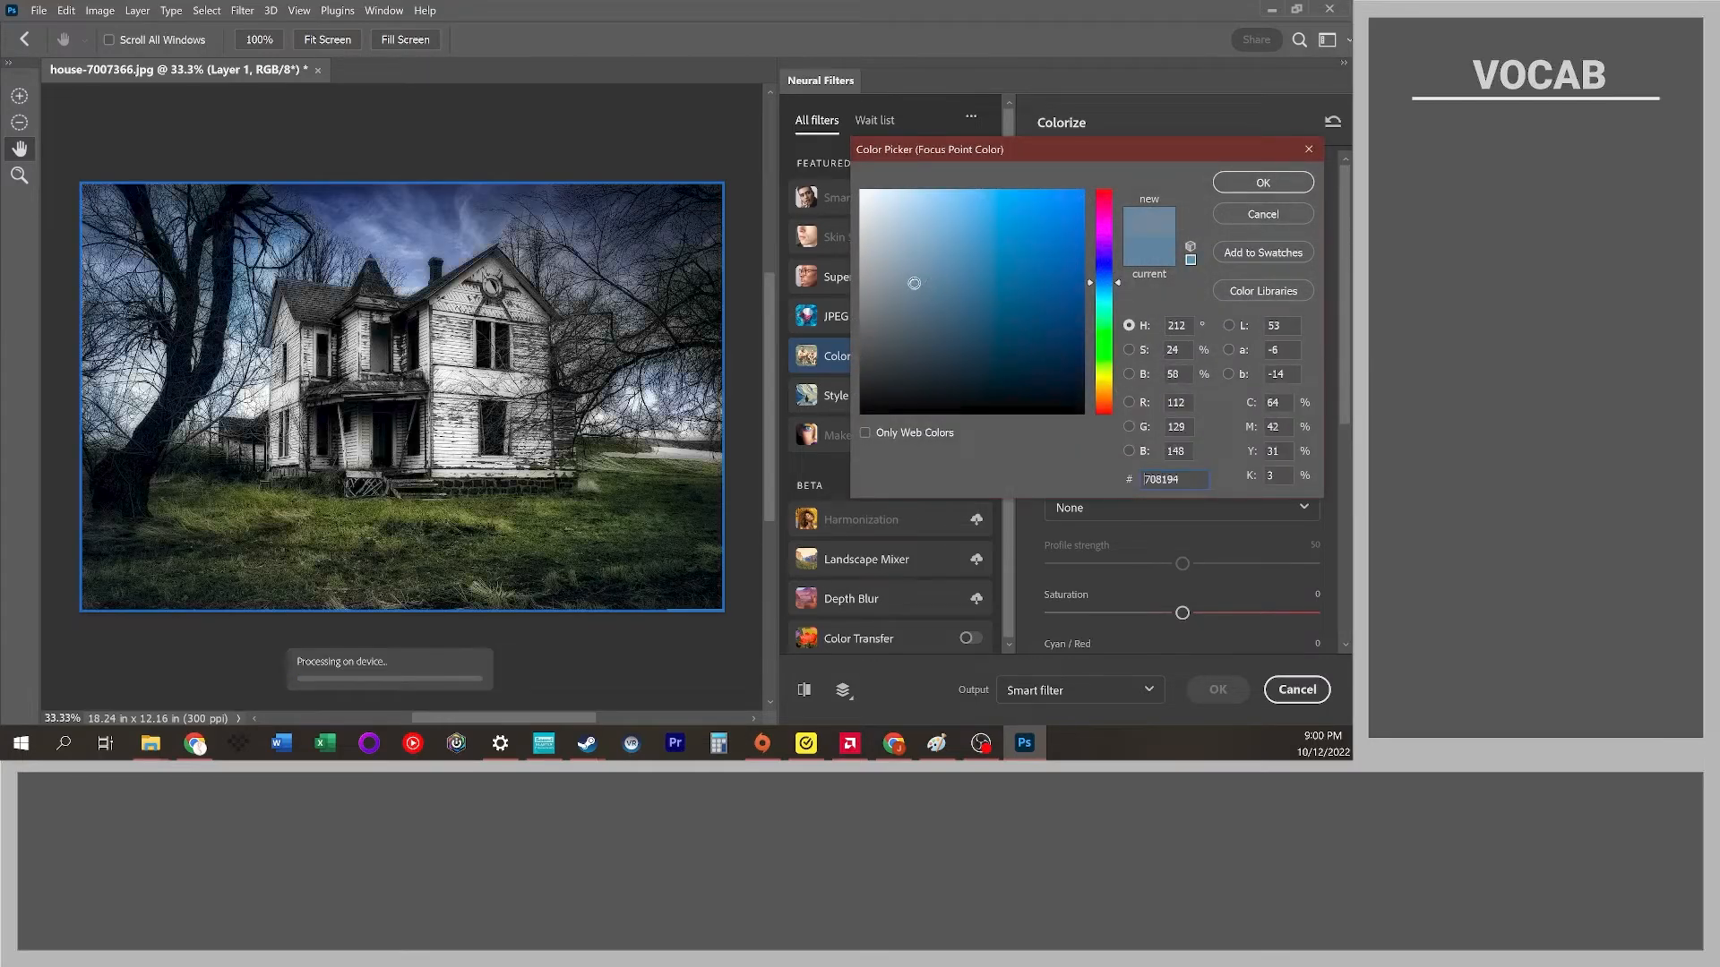
left_click(1263, 182)
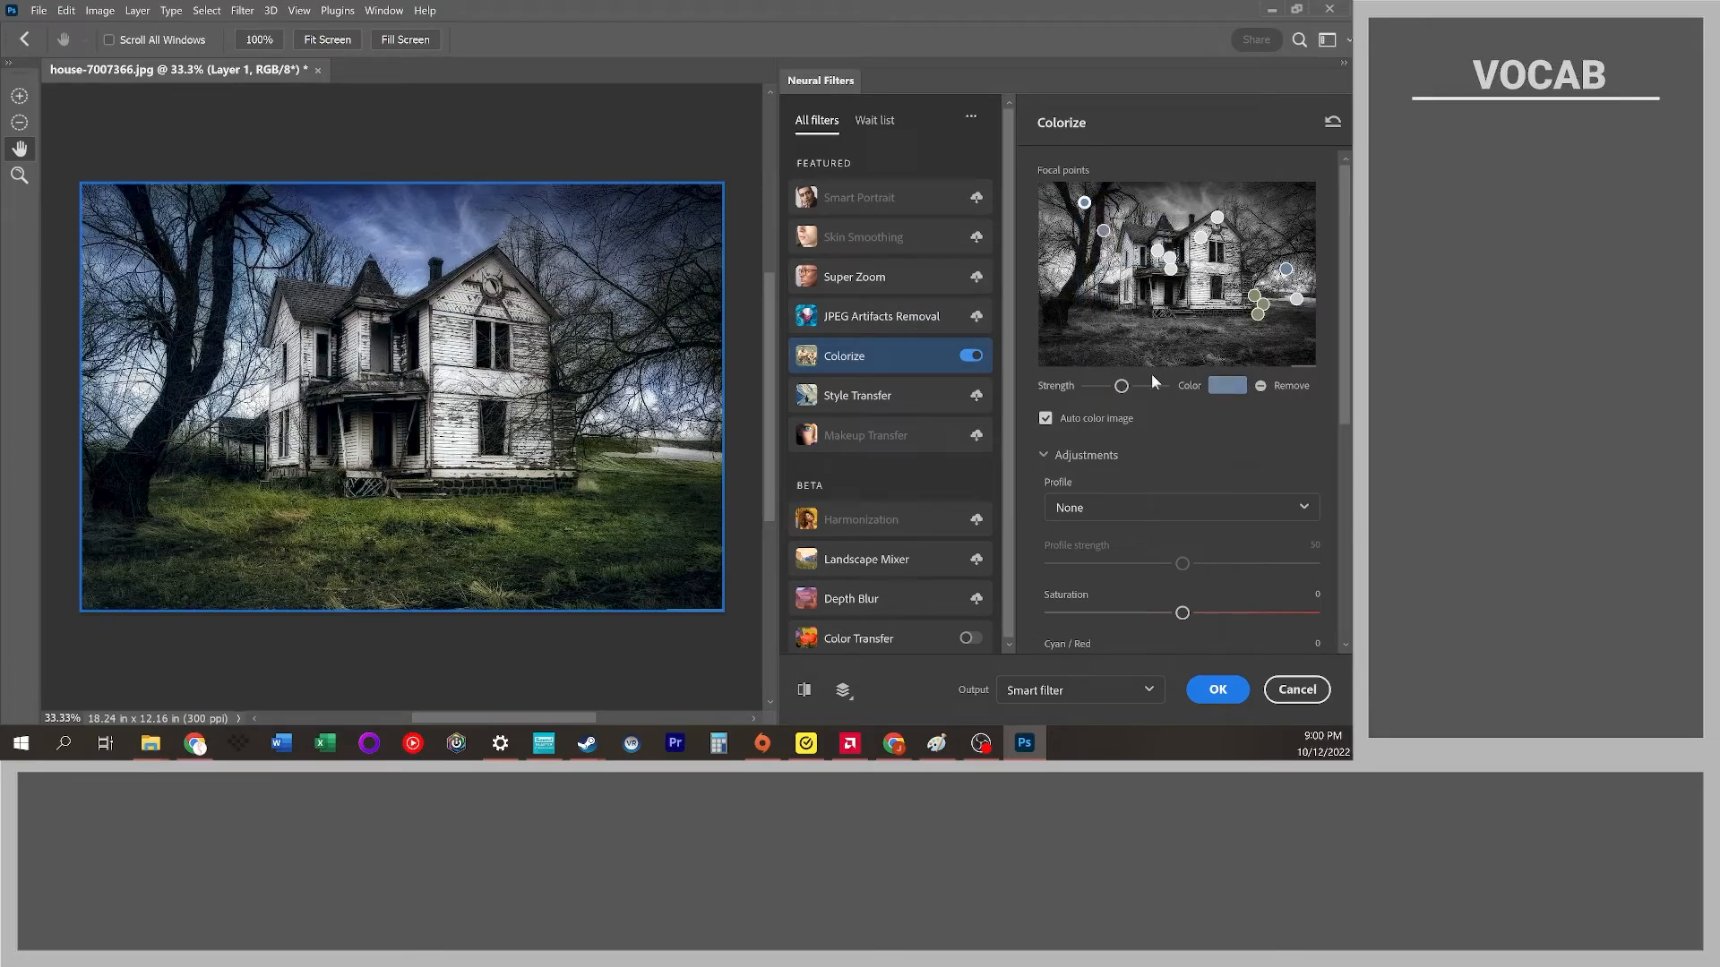
left_click(1225, 385)
left_click(923, 279)
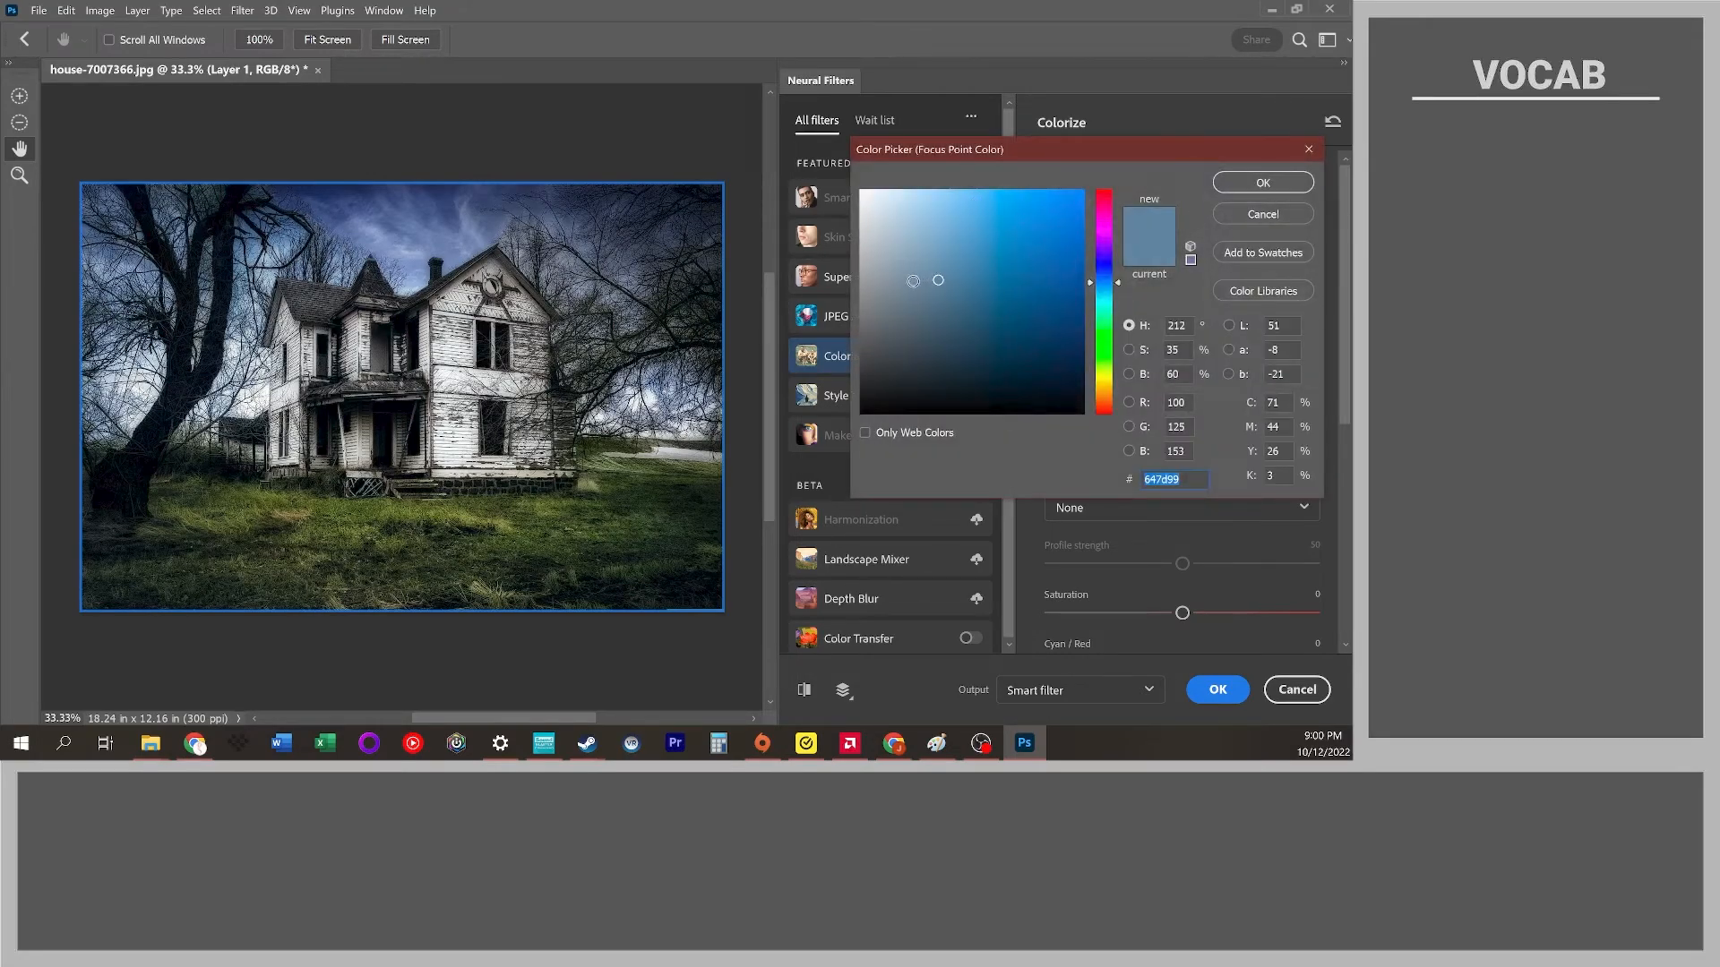
left_click(1263, 182)
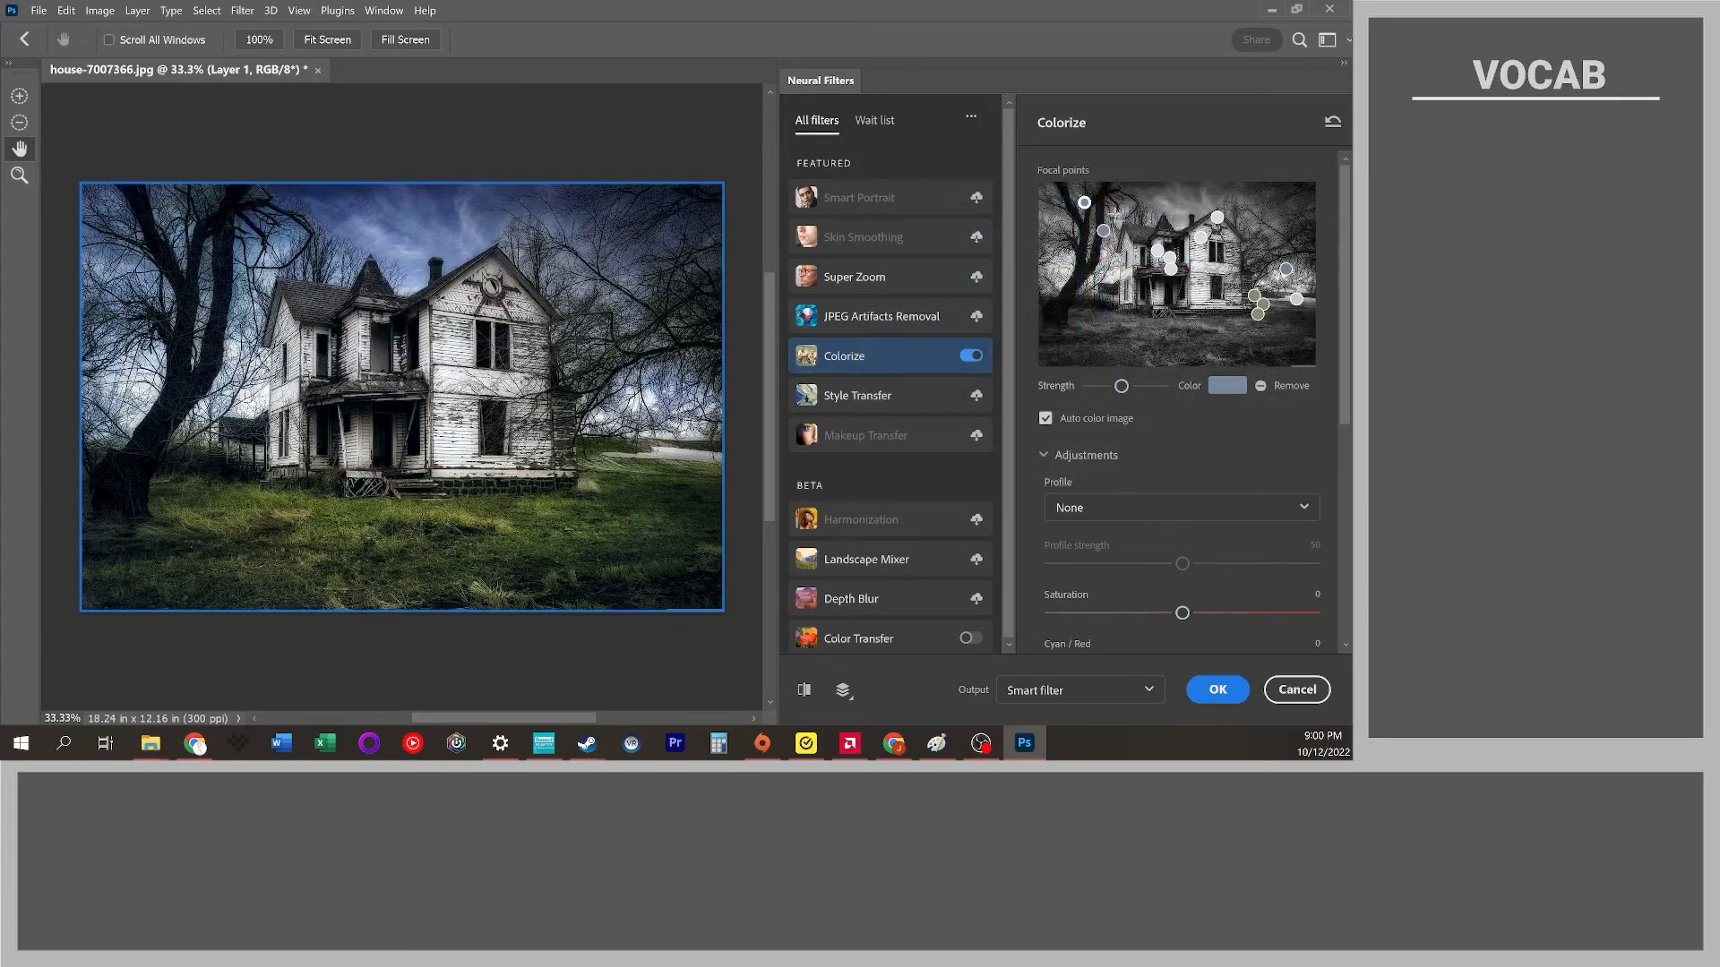
- Add another muted blue focal point in the sky between the large tree and the house, and apply the colorization
left_click(1119, 213)
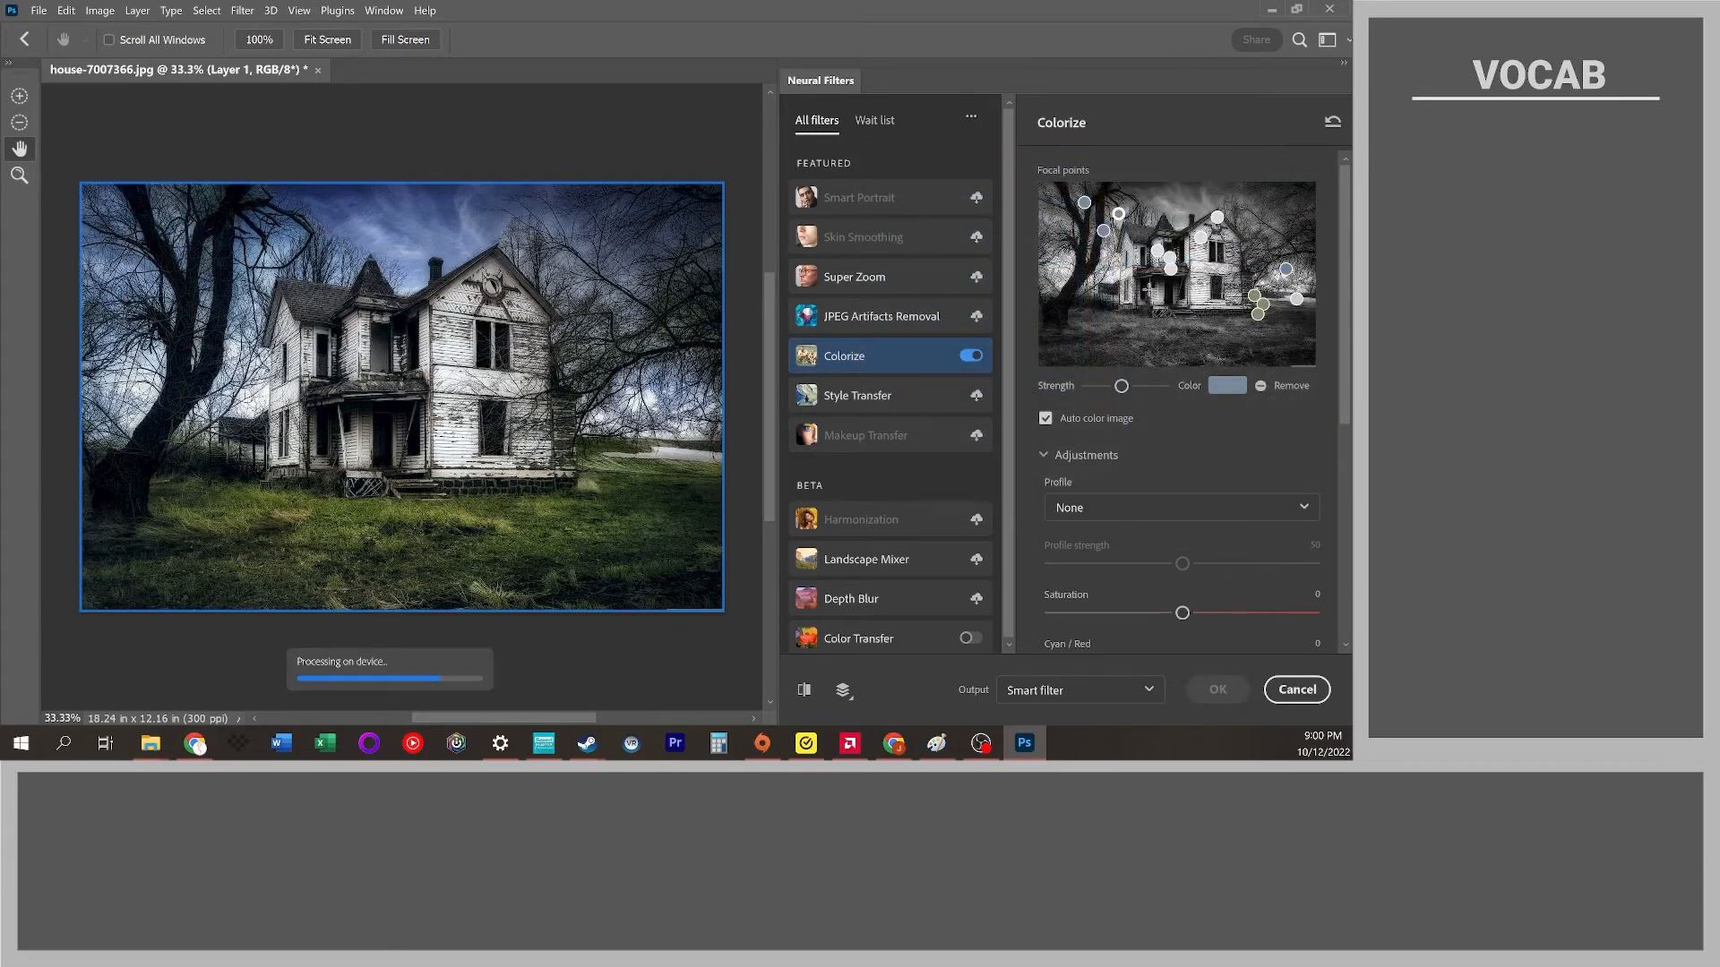
left_click(1244, 684)
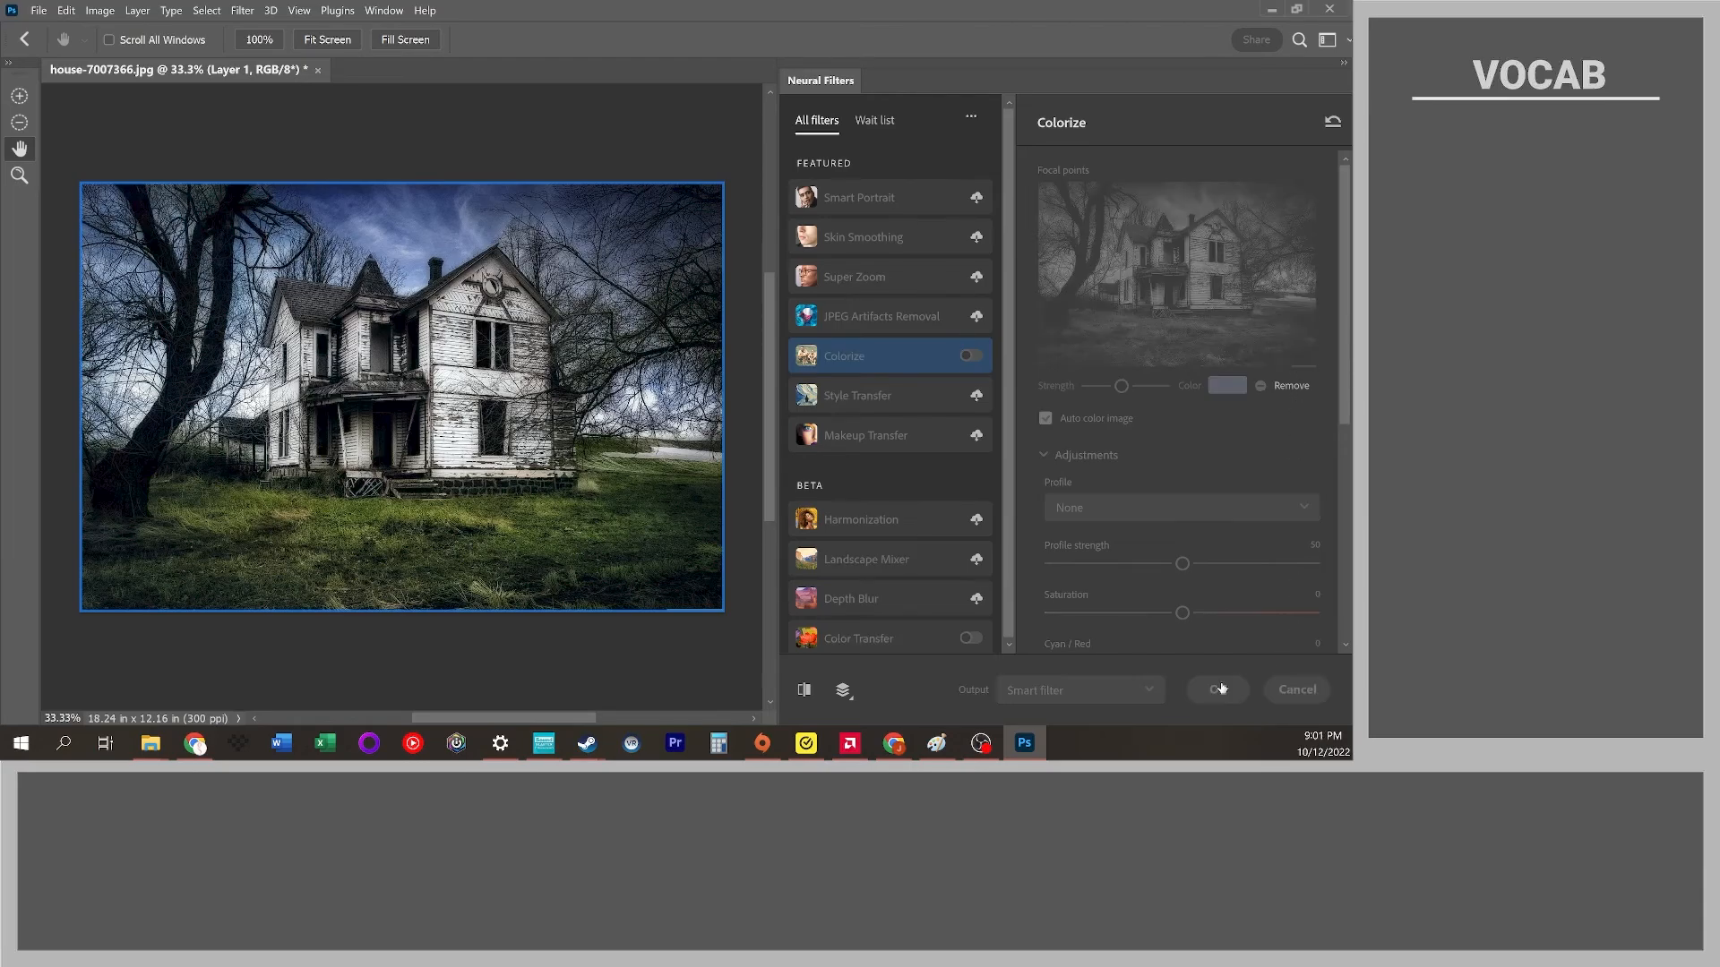
key("j")
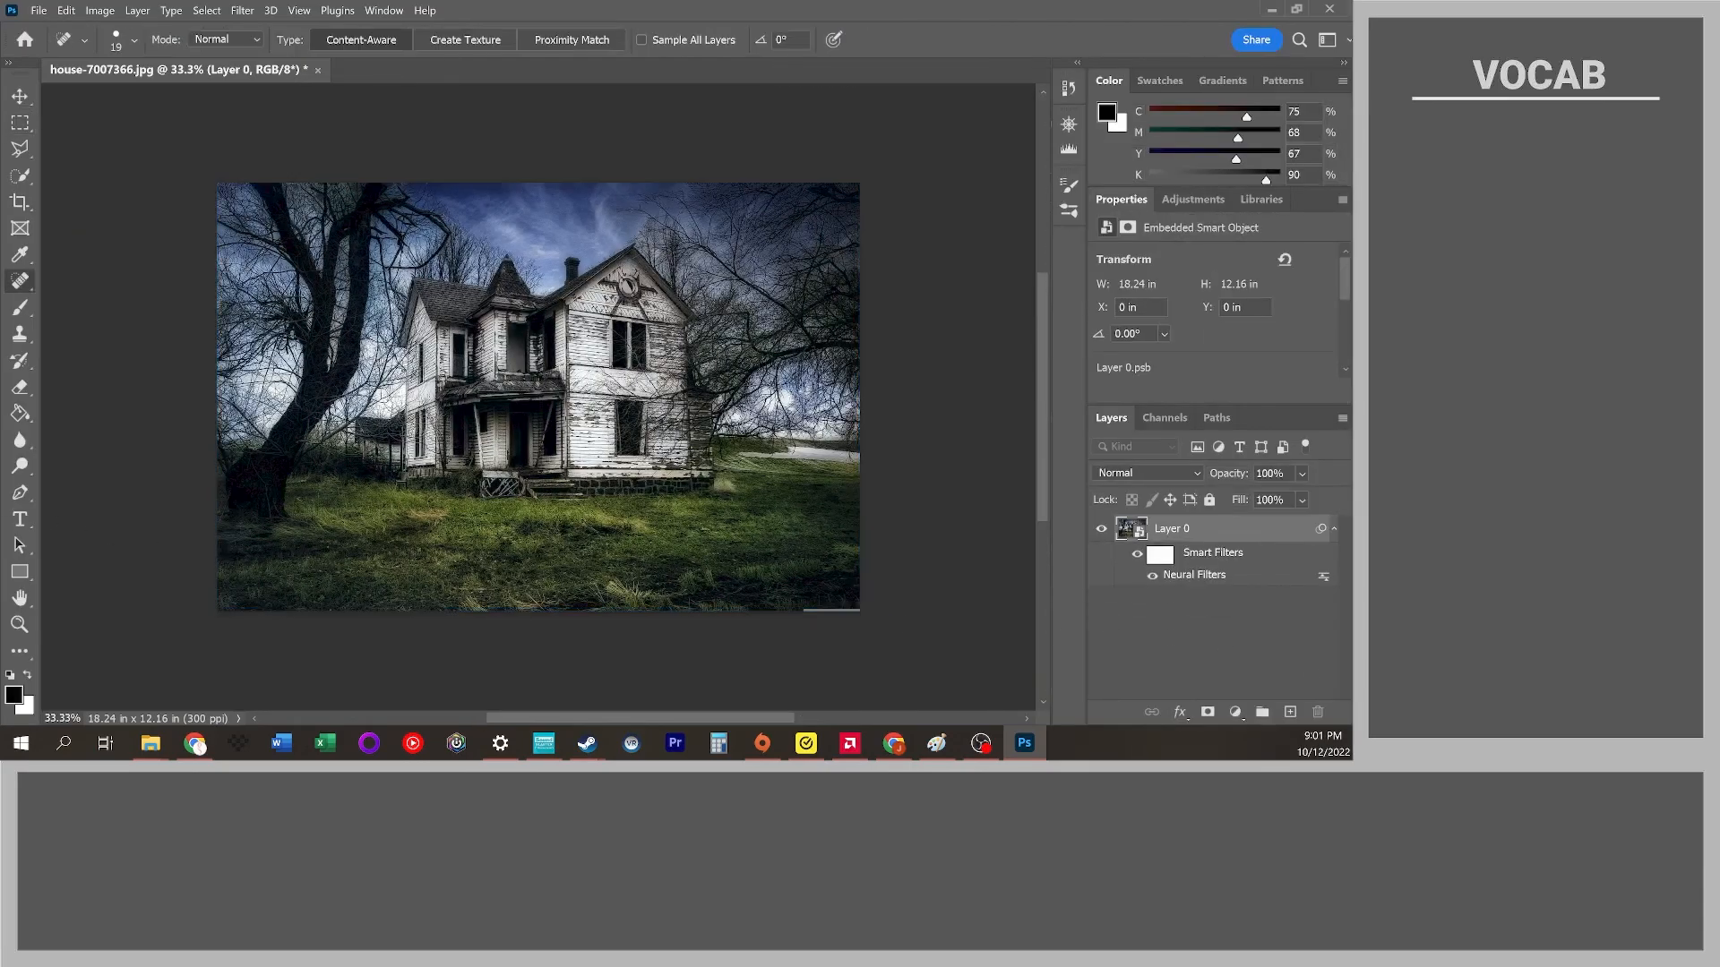